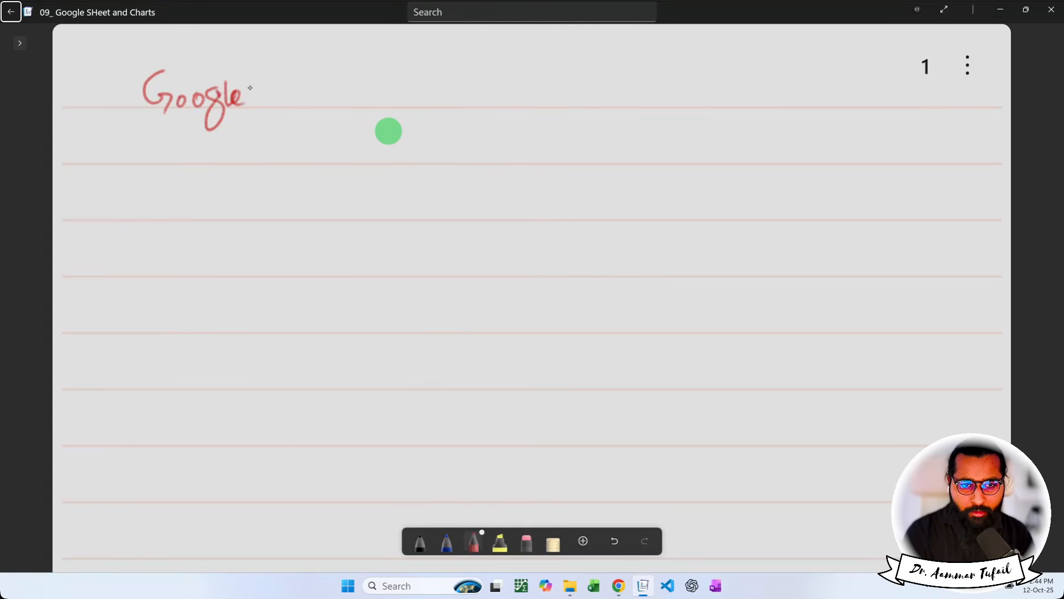
- Finish the red handwritten heading so it reads "Google Spreadsheets." and underline it
mouse_move(298, 73)
mouse_down()
mouse_move(283, 97)
mouse_move(340, 87)
mouse_move(355, 102)
mouse_up()
mouse_move(371, 87)
mouse_down()
mouse_move(362, 100)
mouse_move(403, 103)
mouse_up()
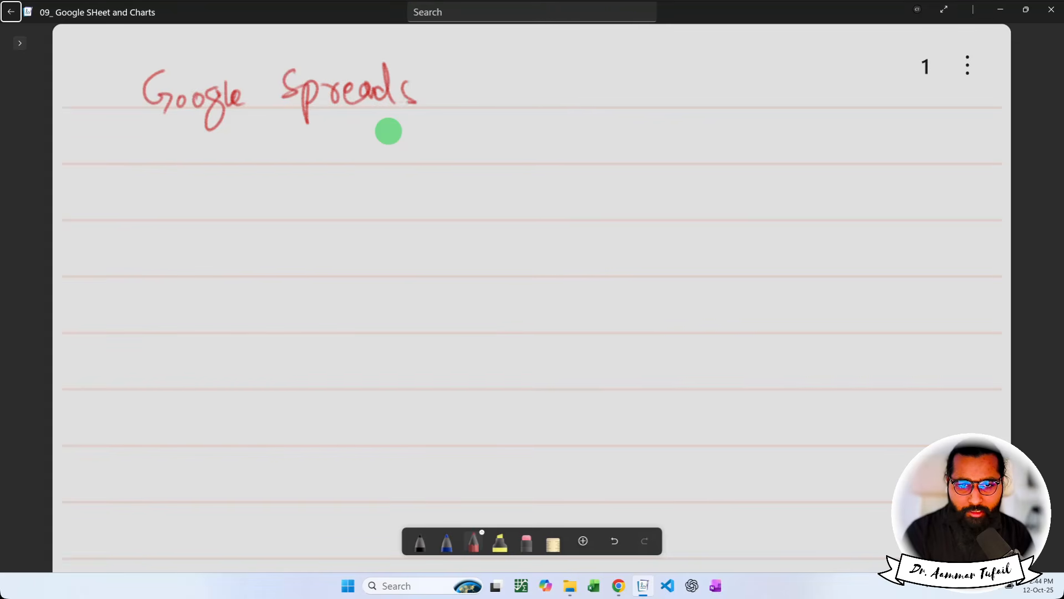
mouse_move(422, 62)
mouse_down()
mouse_move(441, 102)
mouse_move(475, 101)
mouse_up()
mouse_move(481, 62)
mouse_down()
mouse_move(479, 104)
mouse_move(499, 103)
mouse_up()
click(513, 96)
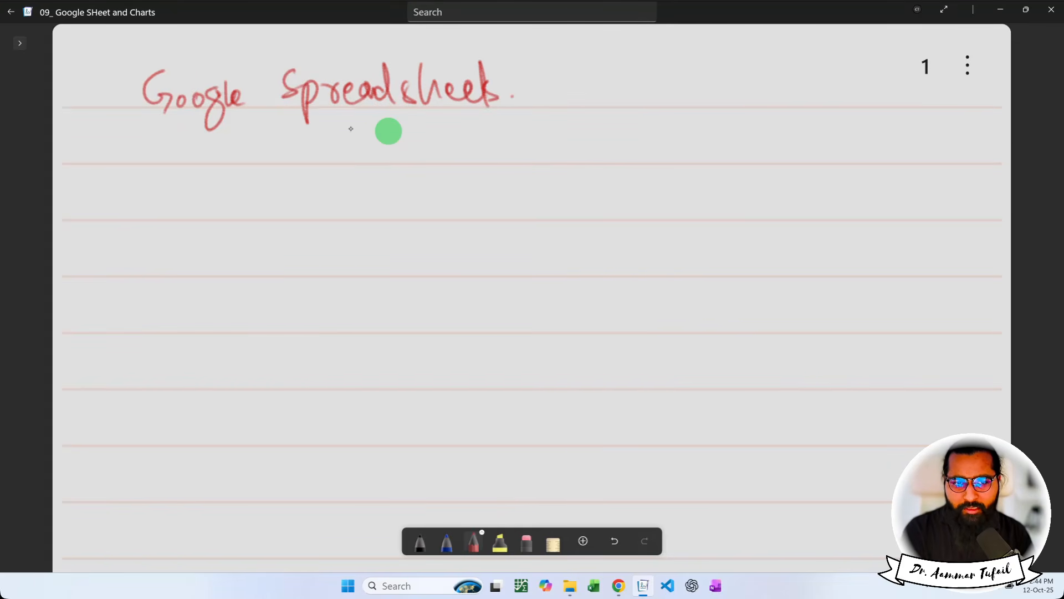
drag(159, 133, 519, 115)
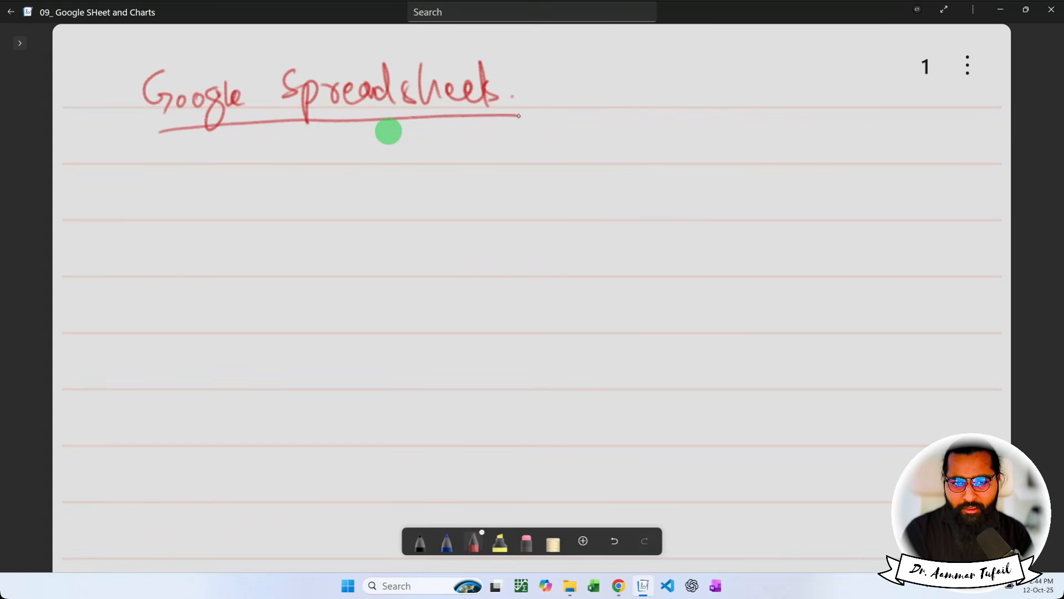
- Sketch a black table grid with three columns and four rows beside the heading, with a small curved arrow pointing at its upper-left corner
click(420, 542)
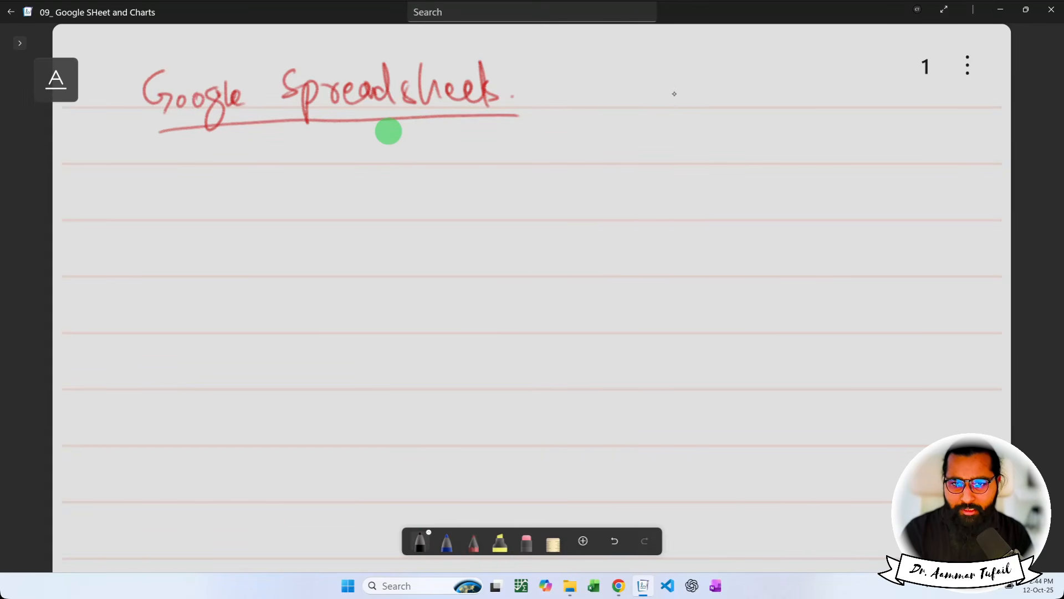
mouse_move(668, 78)
mouse_down()
mouse_move(671, 160)
mouse_move(758, 71)
mouse_move(755, 154)
mouse_up()
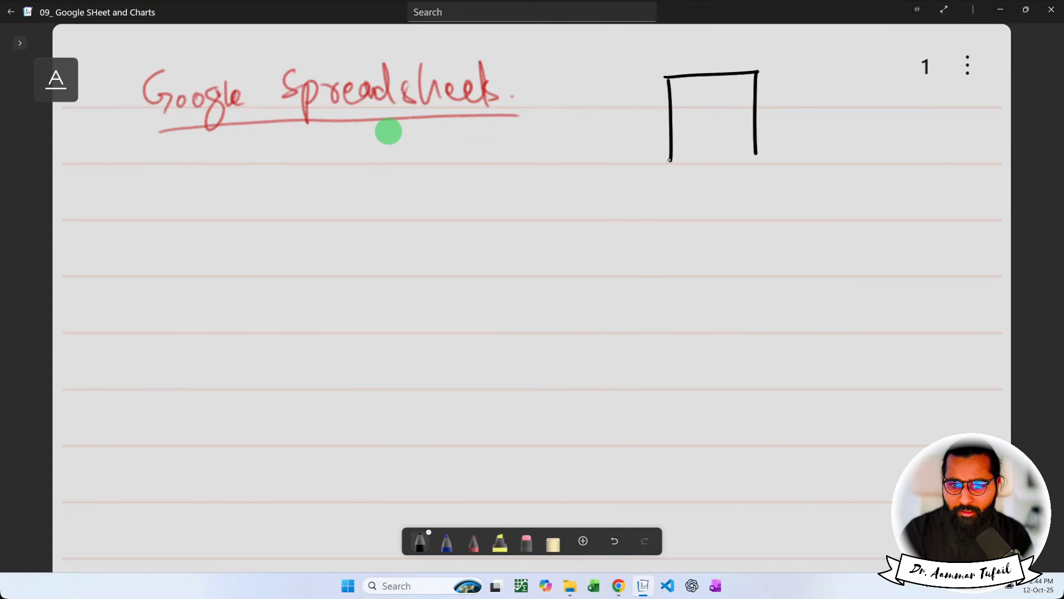
drag(670, 160, 758, 157)
drag(672, 98, 760, 93)
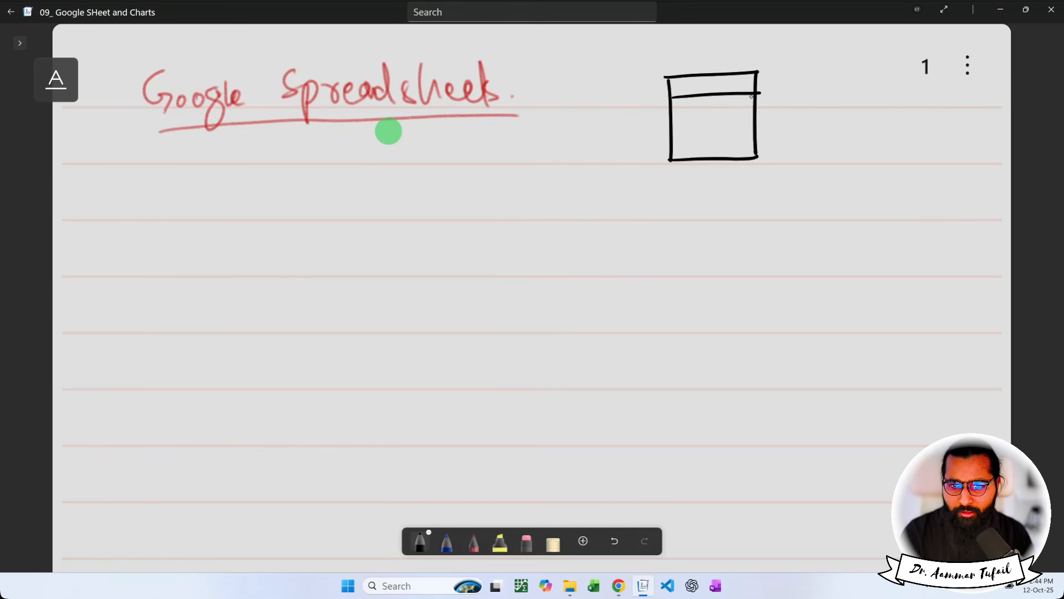
drag(669, 127, 756, 126)
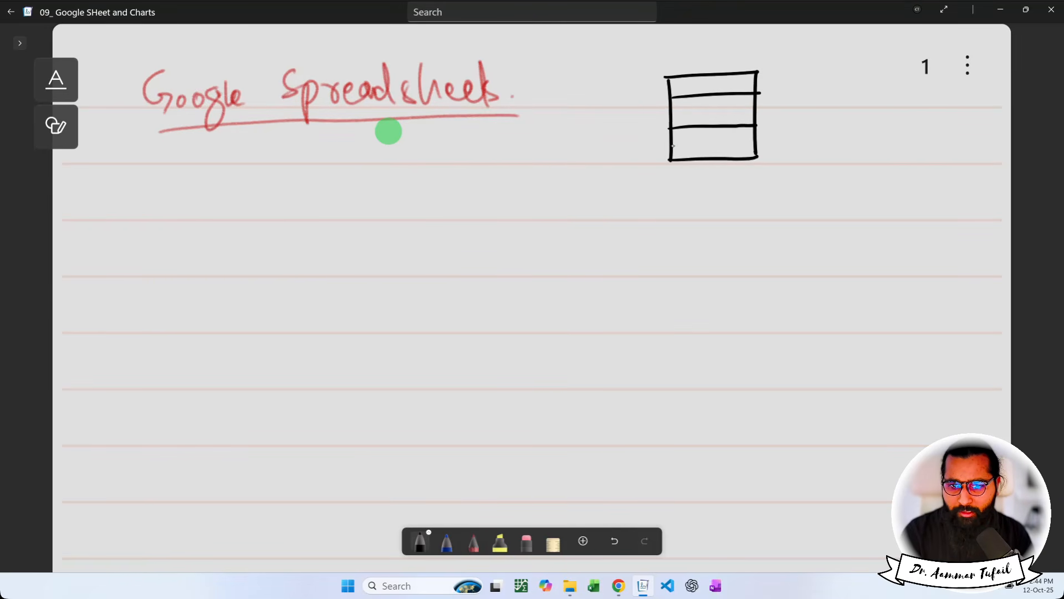
drag(669, 145, 756, 140)
drag(693, 73, 696, 159)
drag(725, 74, 725, 158)
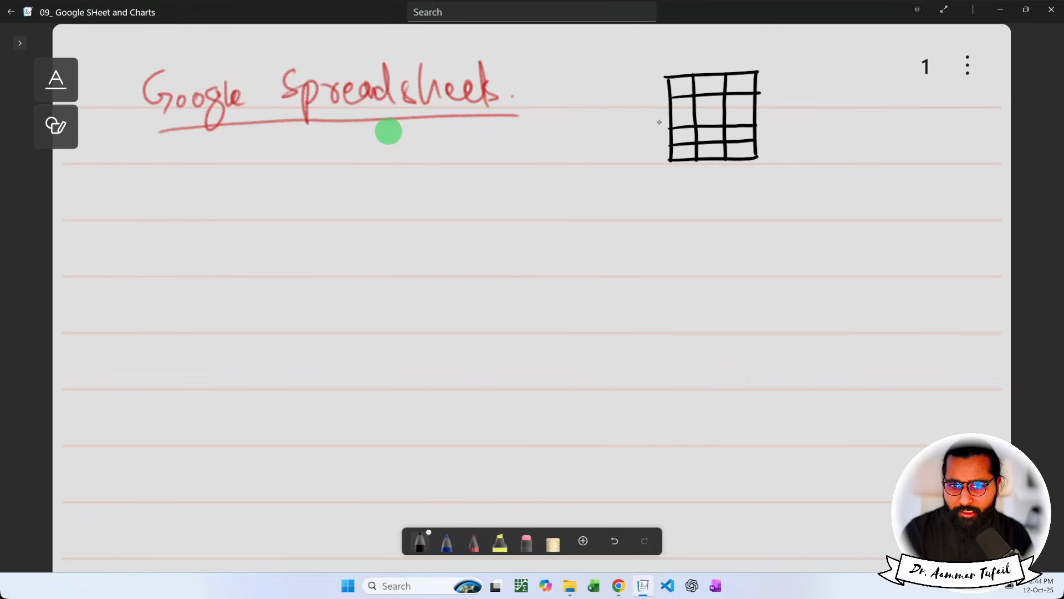
drag(643, 81, 676, 69)
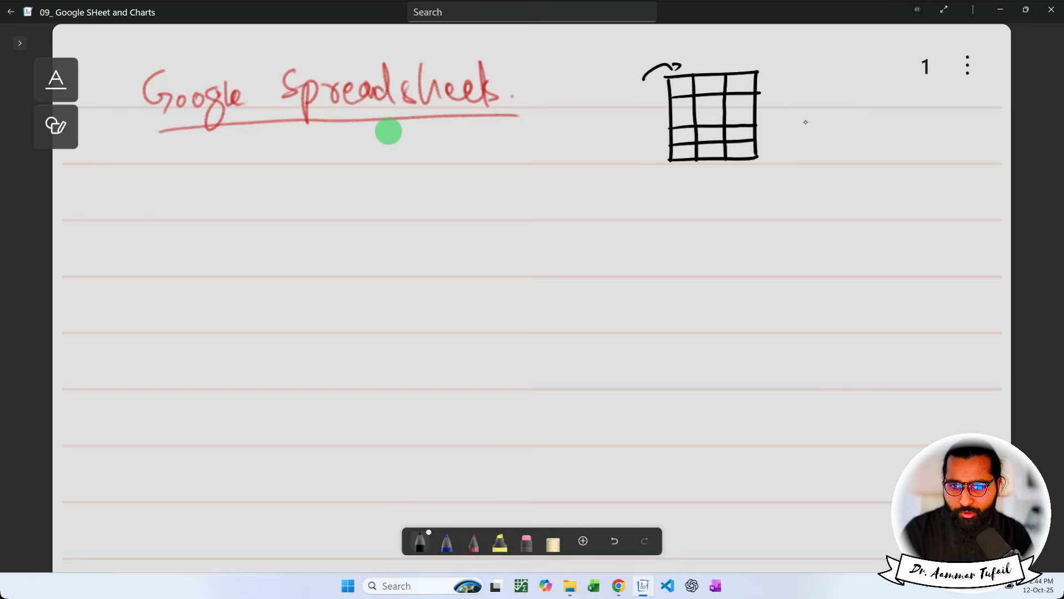
- Handwrite "structured data." in black beside the table sketch, over two lines
drag(810, 115, 795, 133)
drag(824, 107, 820, 140)
drag(837, 126, 843, 123)
drag(852, 122, 876, 141)
mouse_move(887, 111)
mouse_down()
mouse_move(879, 142)
mouse_move(902, 120)
mouse_up()
drag(899, 116, 964, 141)
drag(977, 102, 970, 147)
click(986, 143)
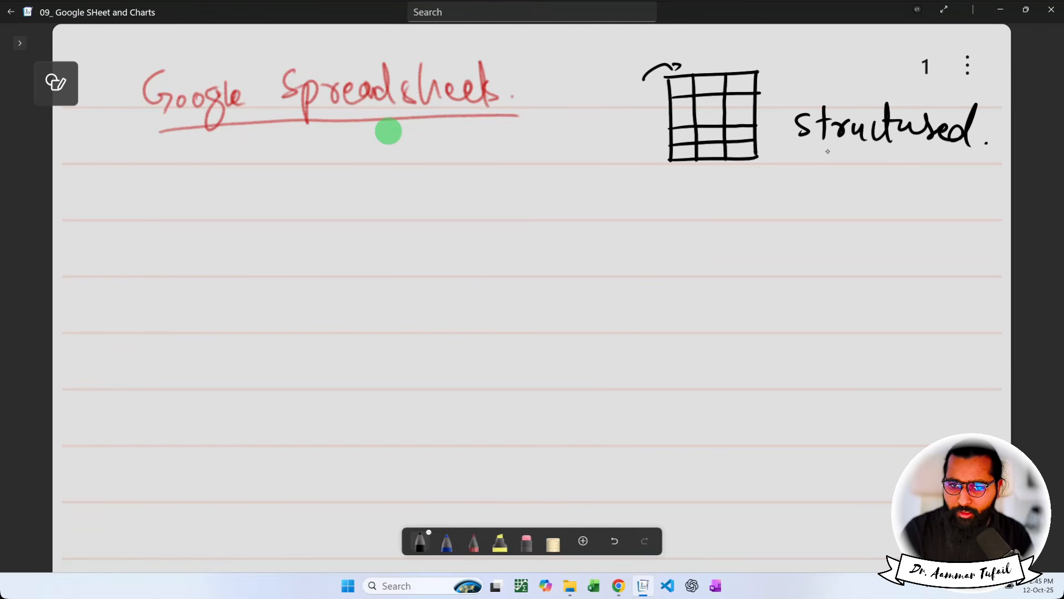
mouse_move(822, 179)
mouse_down()
mouse_move(846, 173)
mouse_move(838, 183)
mouse_up()
mouse_move(858, 164)
mouse_down()
mouse_move(849, 183)
mouse_move(862, 183)
mouse_up()
mouse_move(875, 146)
mouse_down()
mouse_move(871, 186)
mouse_move(882, 176)
mouse_up()
drag(897, 158, 904, 178)
click(924, 170)
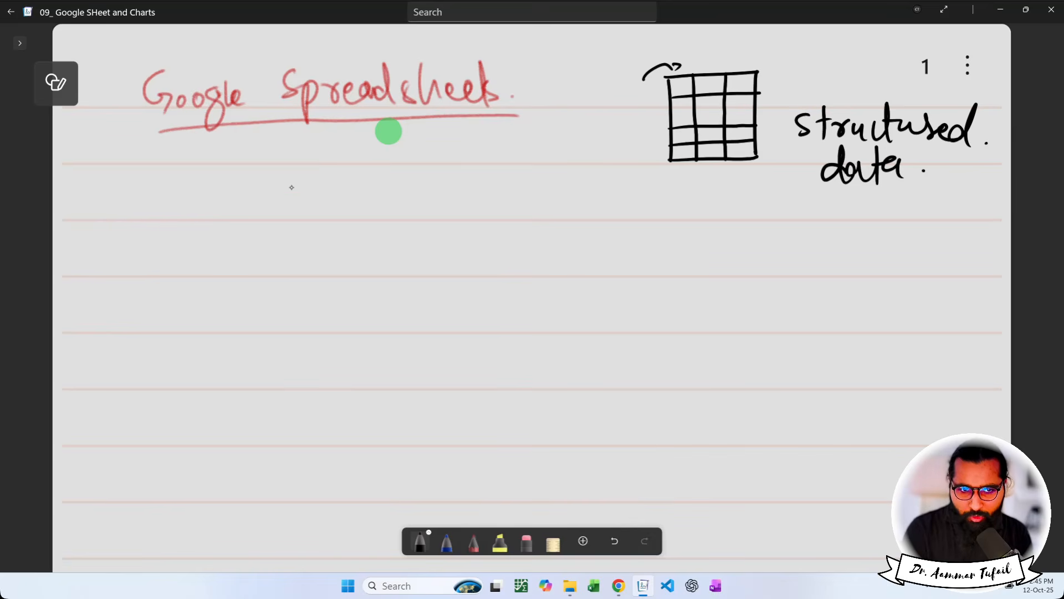
- Handwrite the black subheading "Three :-" below the title and double-underline the word
drag(162, 191, 161, 219)
mouse_move(153, 192)
mouse_down()
mouse_move(170, 190)
mouse_move(195, 220)
mouse_move(253, 206)
mouse_move(294, 215)
mouse_up()
click(270, 209)
click(271, 217)
mouse_move(164, 233)
mouse_down()
mouse_move(253, 227)
mouse_move(216, 239)
mouse_move(247, 235)
mouse_up()
- Add the first list item in black, a circled 1 followed by "Data"
mouse_move(396, 256)
mouse_down()
mouse_move(397, 270)
mouse_move(397, 253)
mouse_move(377, 266)
mouse_move(420, 246)
mouse_up()
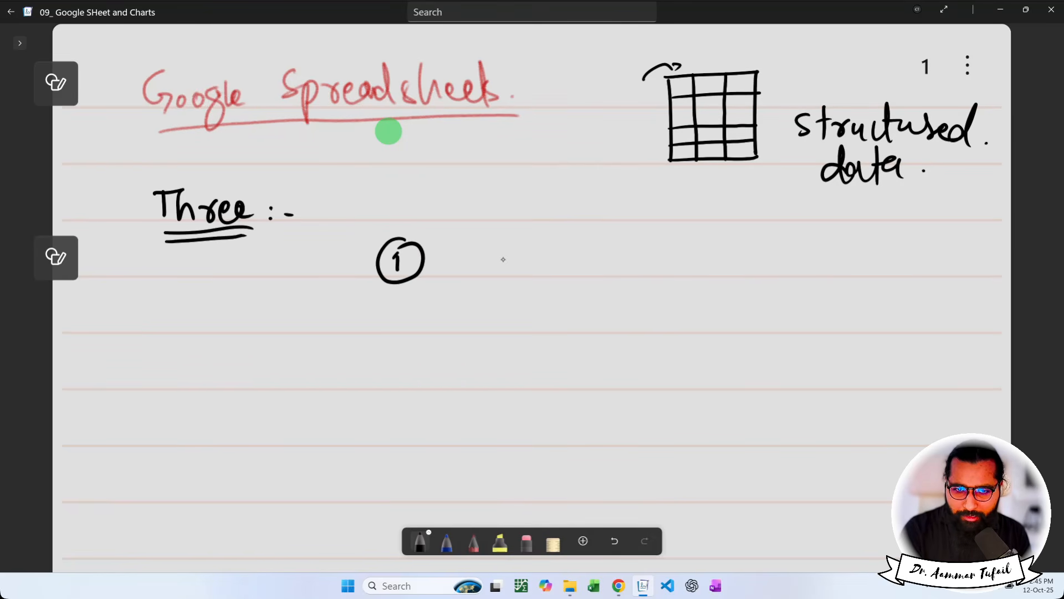
mouse_move(501, 233)
mouse_down()
mouse_move(497, 270)
mouse_move(545, 272)
mouse_up()
mouse_move(557, 234)
mouse_down()
mouse_move(569, 275)
mouse_move(588, 278)
mouse_up()
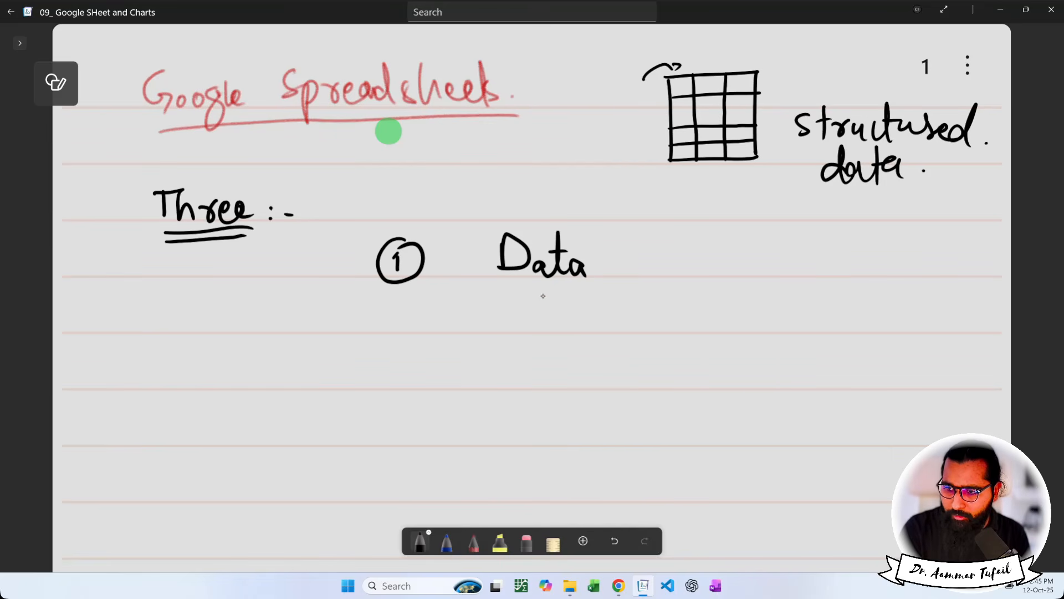
- Add the second list item in blue ink, a circled 2 followed by "Aesthetics."
click(446, 540)
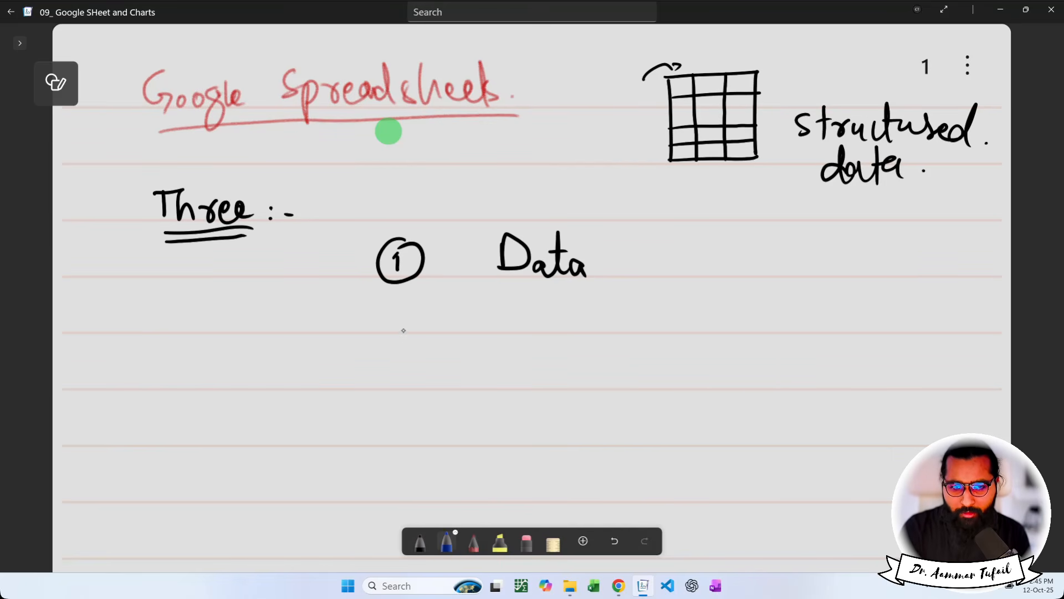
mouse_move(402, 308)
mouse_down()
mouse_move(397, 325)
mouse_move(412, 330)
mouse_up()
mouse_move(414, 296)
mouse_down()
mouse_move(400, 296)
mouse_move(408, 339)
mouse_move(433, 311)
mouse_up()
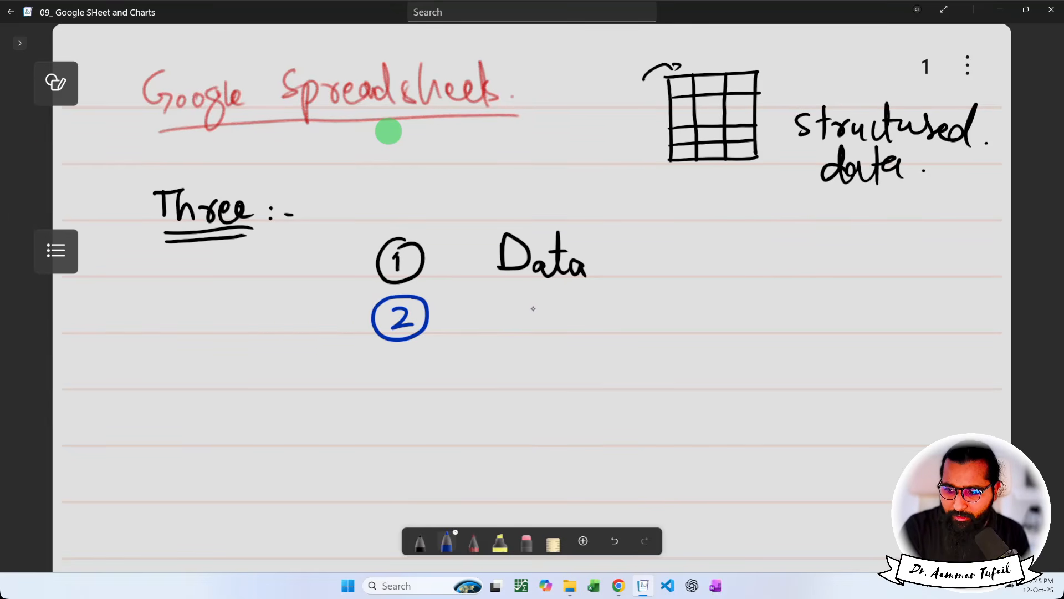
mouse_move(512, 334)
mouse_down()
mouse_move(519, 292)
mouse_move(533, 334)
mouse_up()
drag(514, 320, 559, 333)
drag(580, 292, 588, 334)
mouse_move(571, 311)
mouse_down()
mouse_move(588, 310)
mouse_move(600, 332)
mouse_up()
click(603, 304)
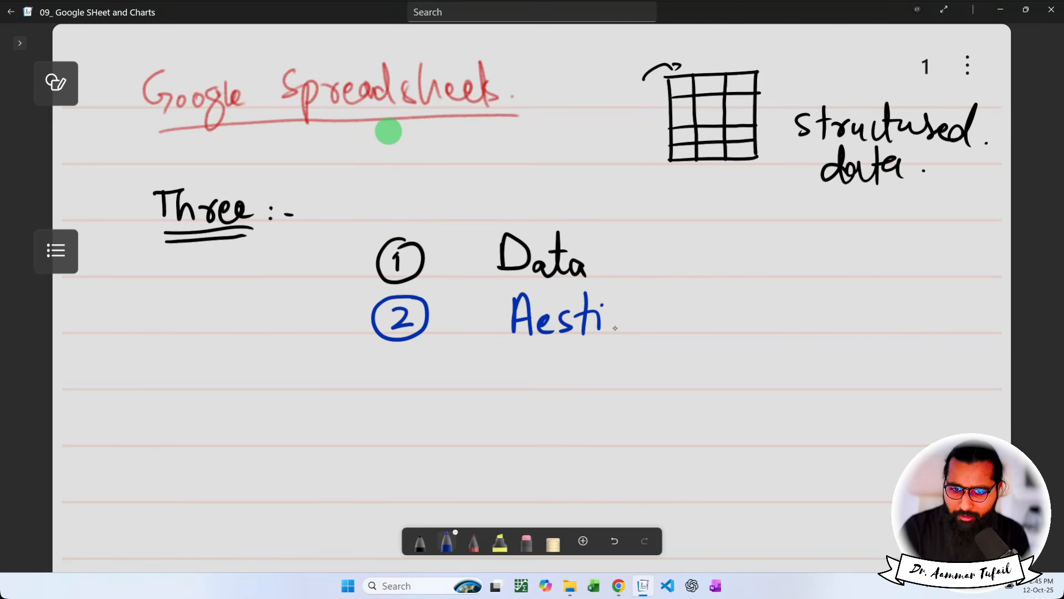
mouse_move(602, 293)
mouse_down()
mouse_move(618, 334)
mouse_move(633, 332)
mouse_up()
mouse_move(644, 294)
mouse_down()
mouse_move(647, 334)
mouse_move(656, 312)
mouse_up()
mouse_move(663, 303)
mouse_down()
mouse_move(664, 335)
mouse_move(692, 332)
mouse_up()
click(702, 311)
click(720, 326)
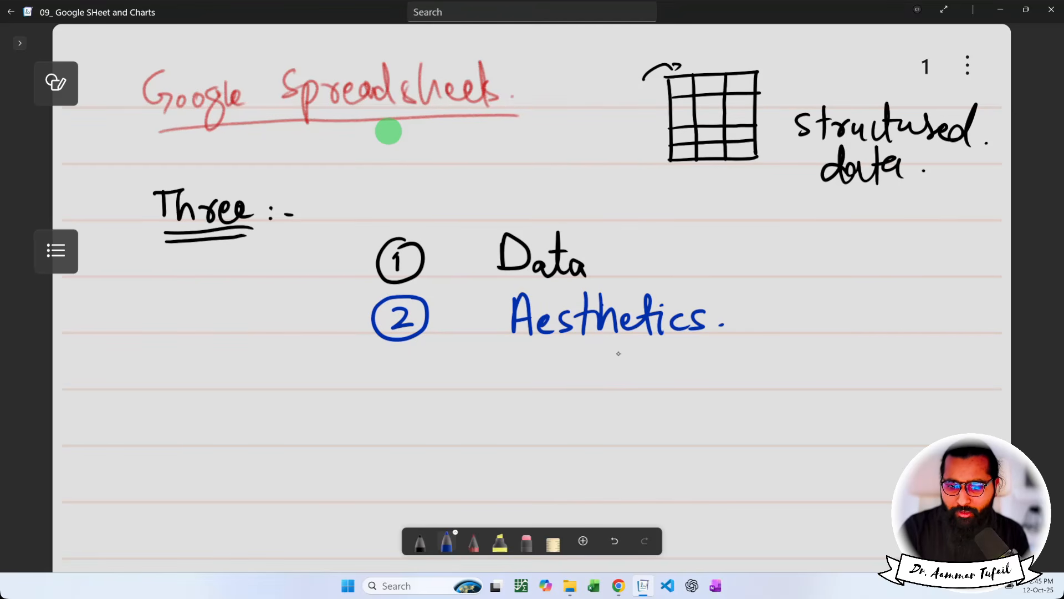
- Add a red sub-item under "Aesthetics", a branching arrow followed by "x-axis"
click(474, 540)
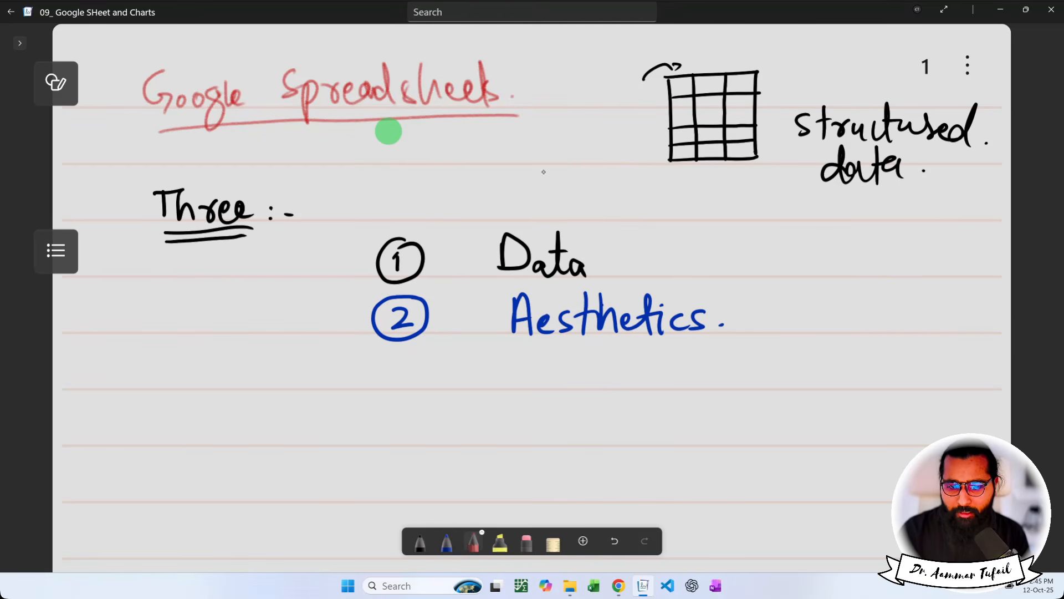
drag(613, 354, 632, 383)
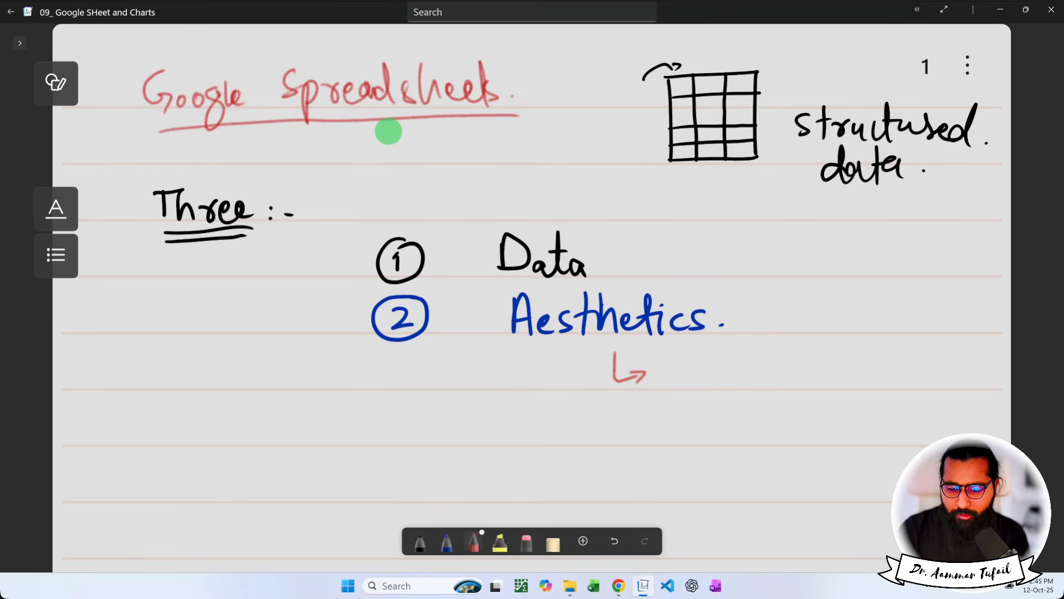
scroll(388, 131, down, 3)
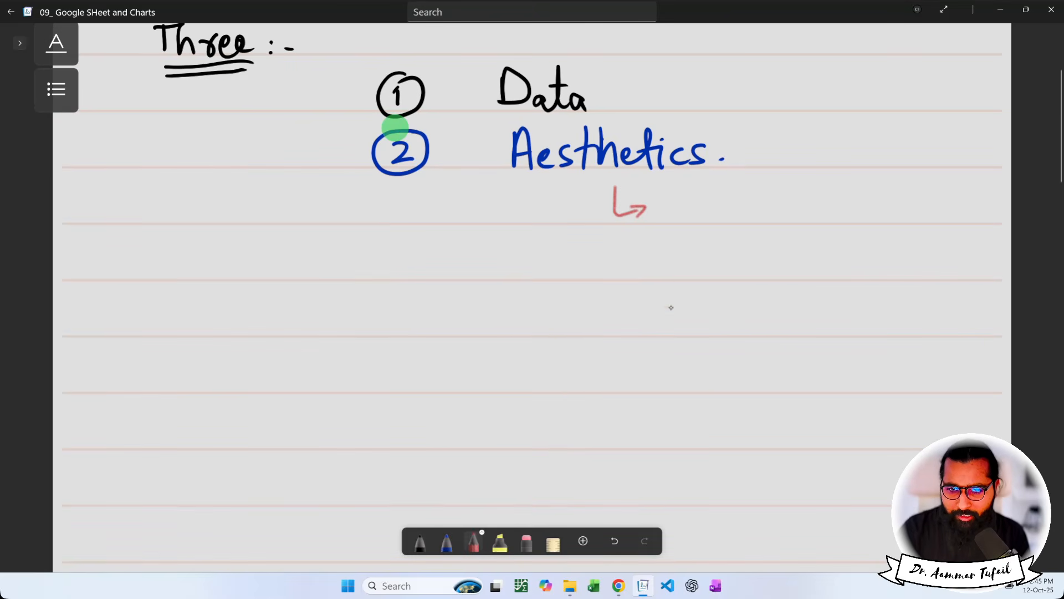
mouse_move(693, 191)
mouse_down()
mouse_move(675, 225)
mouse_move(714, 216)
mouse_move(694, 226)
mouse_up()
mouse_move(698, 194)
mouse_down()
mouse_move(683, 222)
mouse_move(733, 222)
mouse_up()
mouse_move(740, 222)
mouse_down()
mouse_move(752, 206)
mouse_move(761, 220)
mouse_up()
mouse_move(765, 206)
mouse_down()
mouse_move(775, 223)
mouse_move(797, 219)
mouse_up()
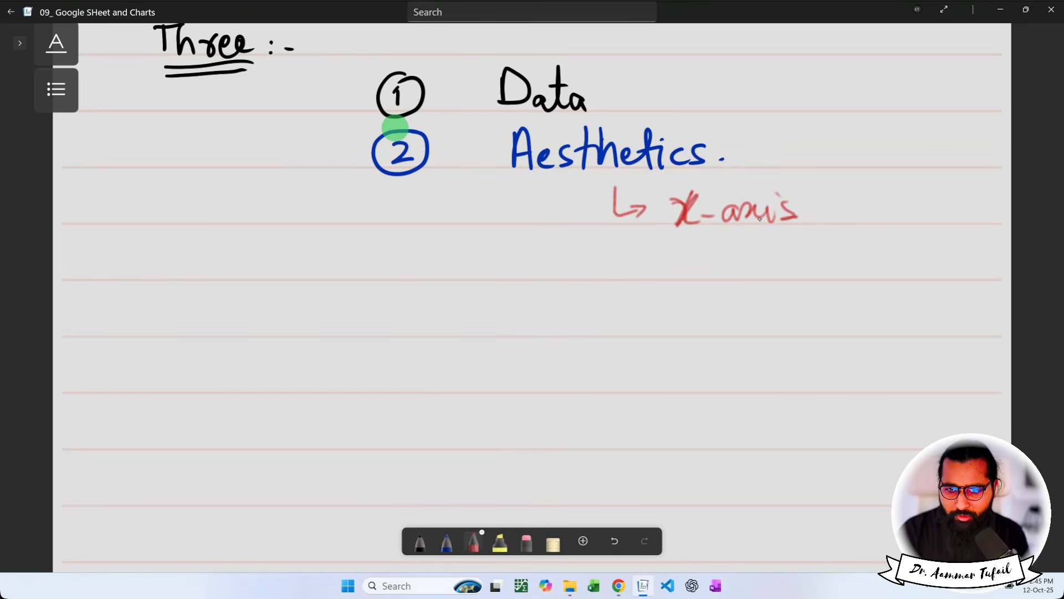
- Add a second red arrow below "x-axis" and label it "y-axis."
mouse_move(614, 233)
mouse_down()
mouse_move(688, 300)
mouse_move(722, 272)
mouse_up()
drag(746, 259, 751, 280)
mouse_move(748, 261)
mouse_down()
mouse_move(764, 279)
mouse_move(778, 278)
mouse_up()
drag(780, 262, 789, 280)
click(816, 271)
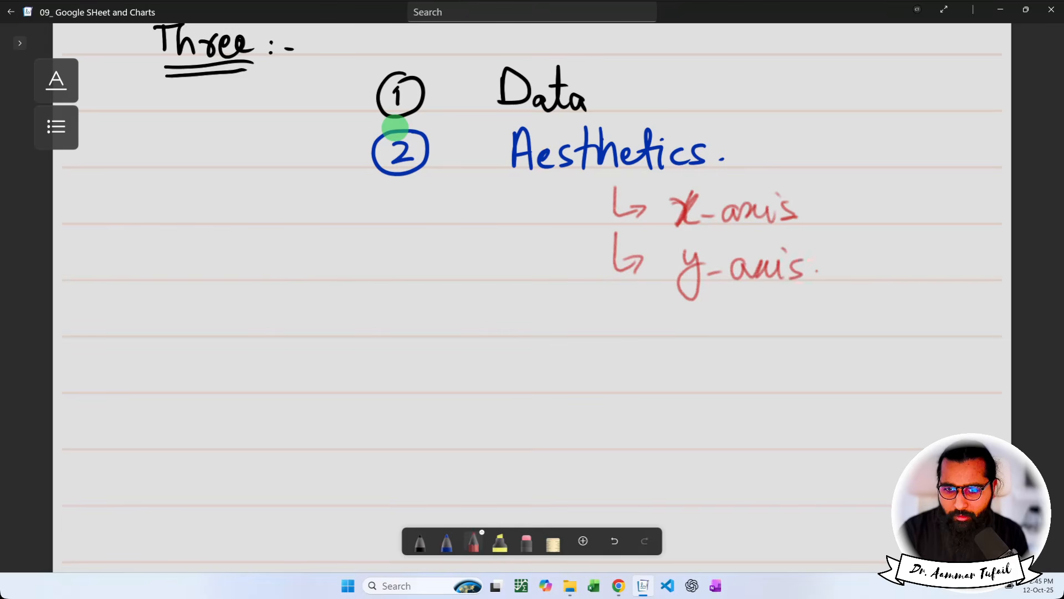
- Extend the red branch below "y-axis" with another arrow labelled "legend"
mouse_move(617, 269)
mouse_down()
mouse_move(637, 333)
mouse_move(715, 332)
mouse_move(736, 347)
mouse_move(722, 355)
mouse_up()
drag(743, 330, 770, 324)
drag(781, 319, 776, 335)
drag(795, 293, 787, 341)
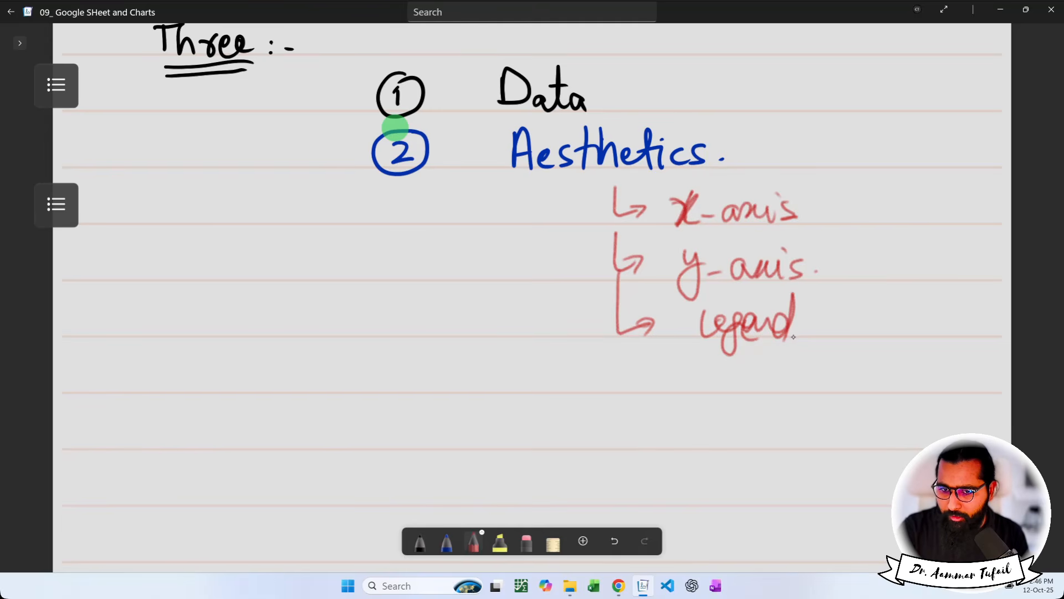
- Add a "size." sub-item with its arrow, enclose the four aesthetics with a closing bracket, and mark a vertical continuation below
mouse_move(617, 332)
mouse_down()
mouse_move(649, 382)
mouse_move(639, 388)
mouse_up()
mouse_move(710, 366)
mouse_down()
mouse_move(693, 393)
mouse_move(733, 415)
mouse_move(762, 379)
mouse_up()
click(778, 382)
mouse_move(794, 177)
mouse_down()
mouse_move(809, 327)
mouse_move(798, 398)
mouse_up()
drag(714, 423, 716, 436)
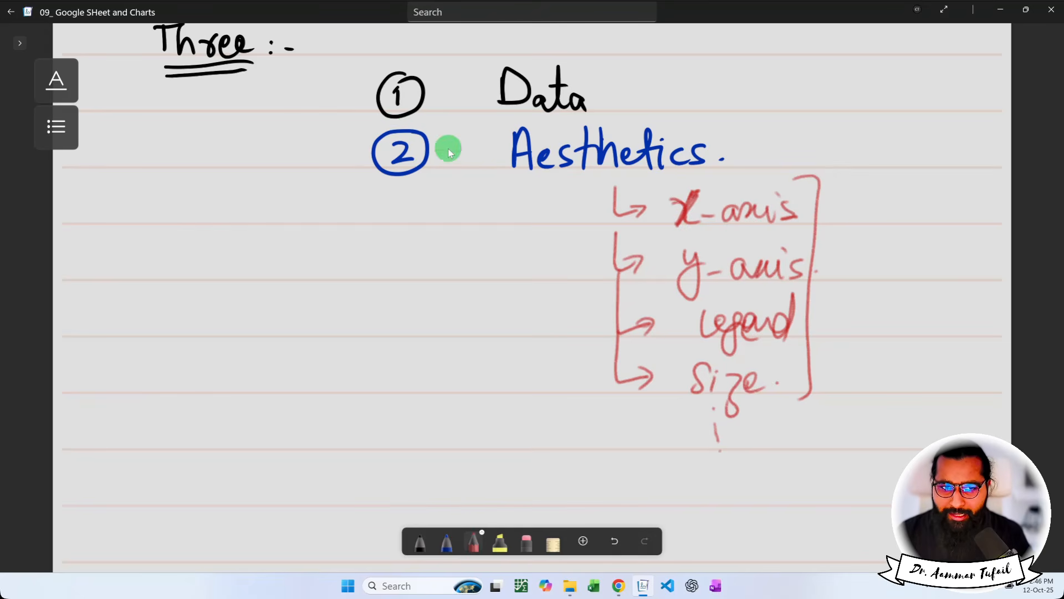
- Add the third list item in blue ink below the aesthetics, a circled 3 followed by "Plot type"
scroll(475, 166, down, 1)
scroll(475, 167, up, 1)
scroll(474, 166, down, 1)
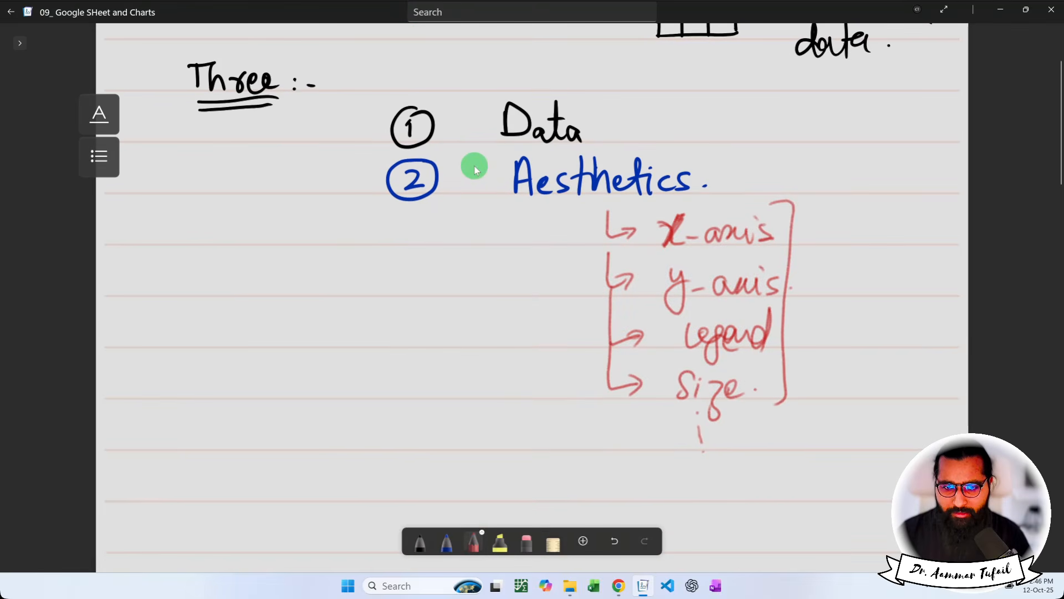
click(446, 540)
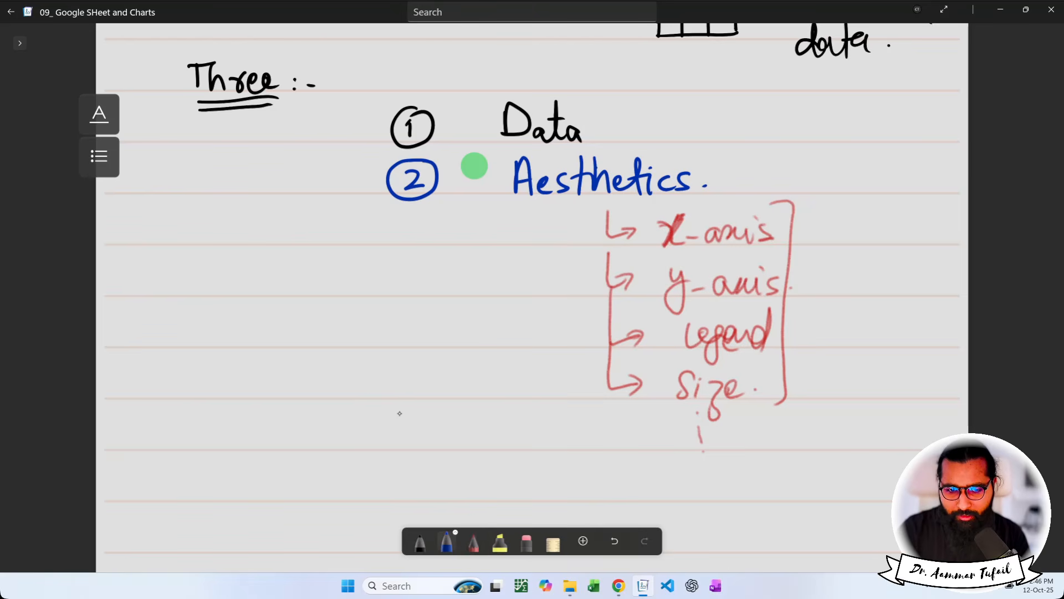
drag(380, 424, 385, 447)
mouse_move(399, 409)
mouse_down()
mouse_move(363, 424)
mouse_move(410, 450)
mouse_move(391, 407)
mouse_up()
mouse_move(461, 403)
mouse_down()
mouse_move(464, 442)
mouse_move(467, 425)
mouse_move(503, 445)
mouse_up()
mouse_move(512, 407)
mouse_down()
mouse_move(518, 446)
mouse_move(528, 411)
mouse_move(502, 436)
mouse_up()
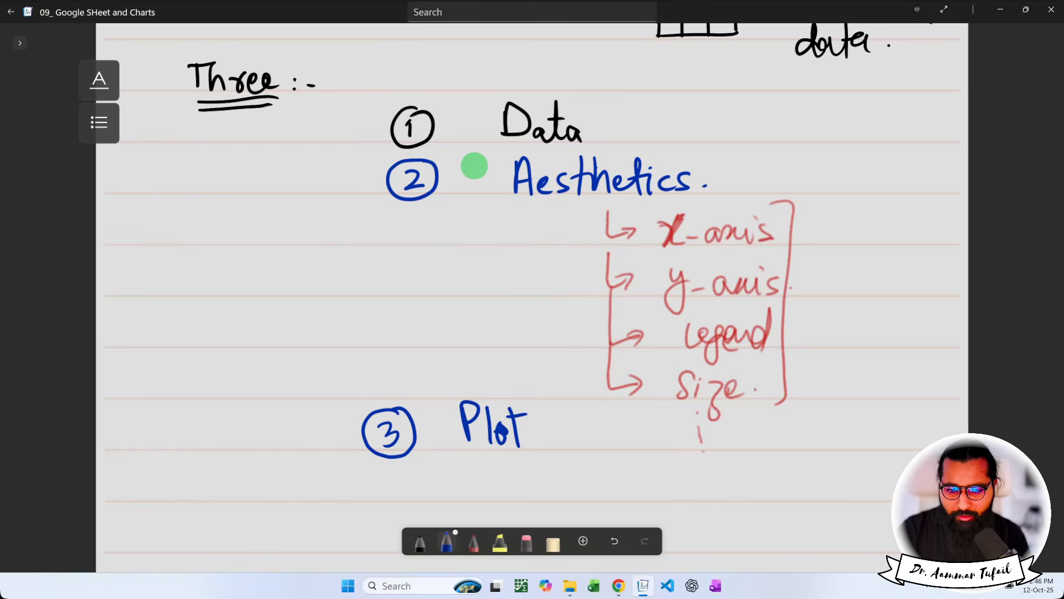
mouse_move(564, 411)
mouse_down()
mouse_move(566, 451)
mouse_move(566, 434)
mouse_up()
mouse_move(572, 432)
mouse_down()
mouse_move(586, 446)
mouse_move(579, 478)
mouse_move(604, 474)
mouse_up()
click(600, 433)
mouse_move(599, 438)
mouse_down()
mouse_move(607, 450)
mouse_move(645, 451)
mouse_up()
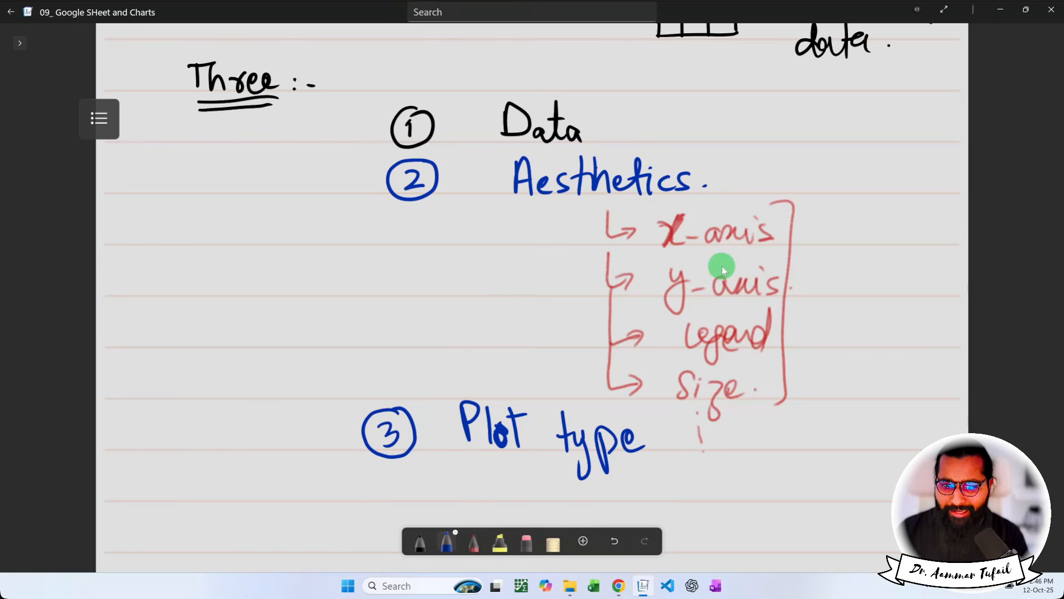
- Add three red arrow sub-items under "Plot type": "Bar", "Scatter" and "Pie"
scroll(721, 266, down, 1)
scroll(722, 266, down, 1)
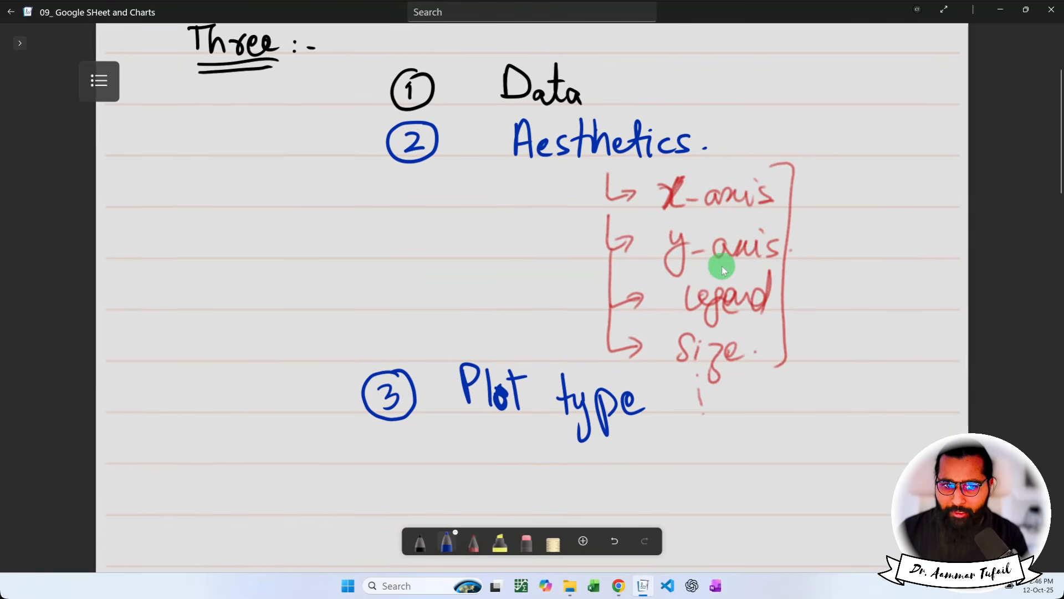
scroll(722, 266, down, 1)
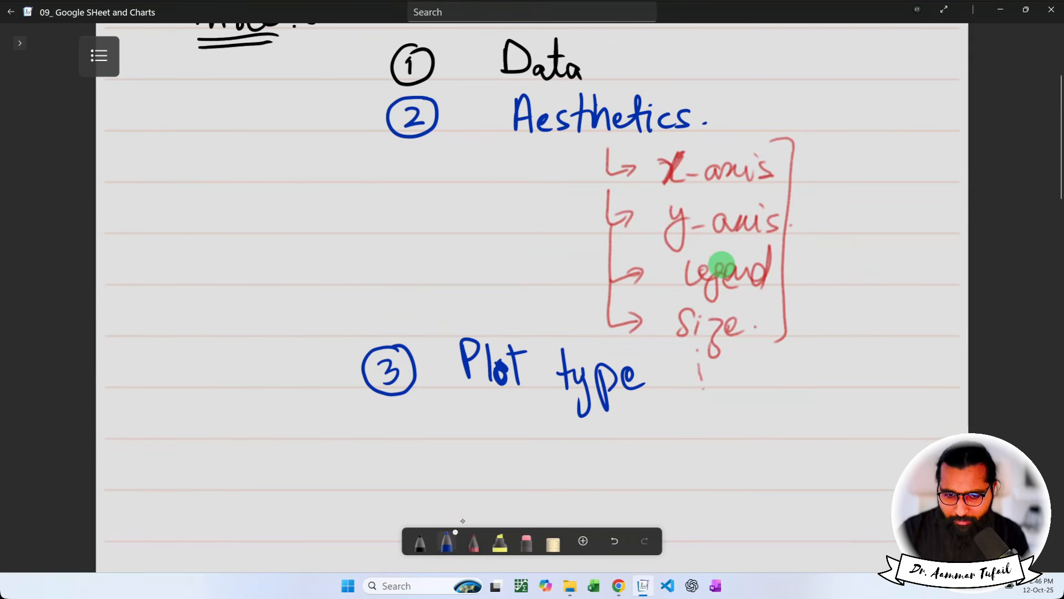
click(473, 541)
mouse_move(640, 413)
mouse_down()
mouse_move(660, 441)
mouse_move(744, 442)
mouse_up()
mouse_move(642, 437)
mouse_down()
mouse_move(643, 455)
mouse_move(703, 486)
mouse_up()
mouse_move(727, 471)
mouse_down()
mouse_move(723, 484)
mouse_move(743, 483)
mouse_move(751, 456)
mouse_move(768, 482)
mouse_move(777, 468)
mouse_move(792, 486)
mouse_up()
mouse_move(655, 490)
mouse_down()
mouse_move(658, 521)
mouse_move(727, 509)
mouse_move(724, 523)
mouse_move(740, 529)
mouse_up()
drag(746, 526, 755, 528)
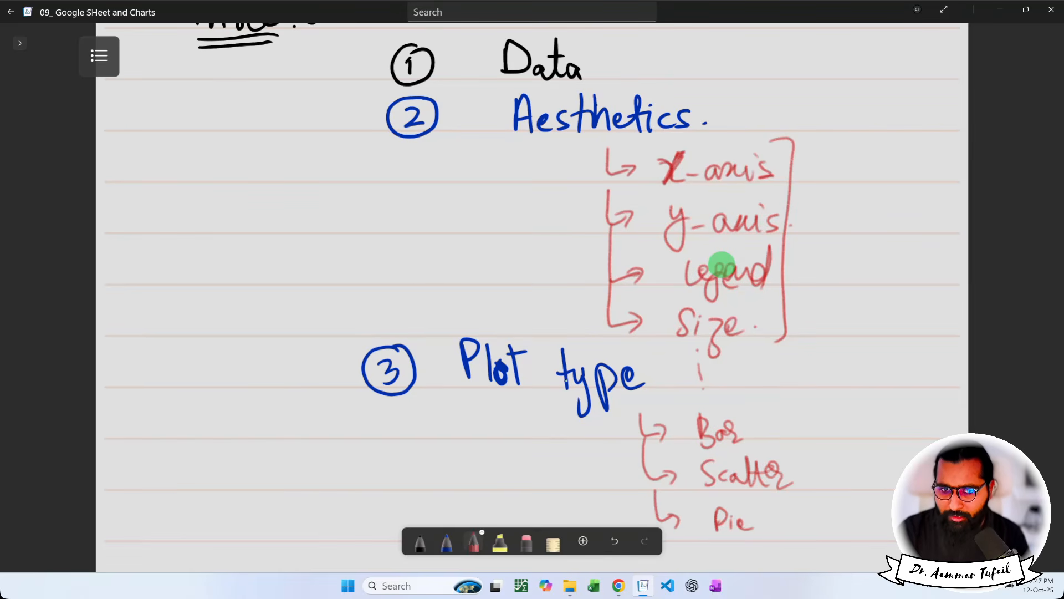
scroll(733, 263, down, 1)
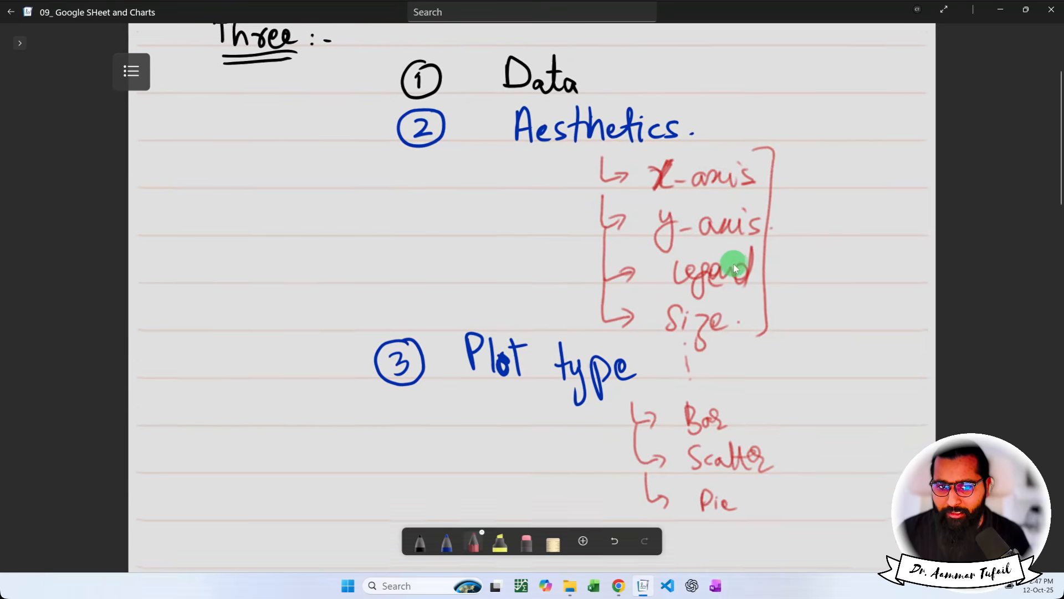
scroll(733, 264, down, 1)
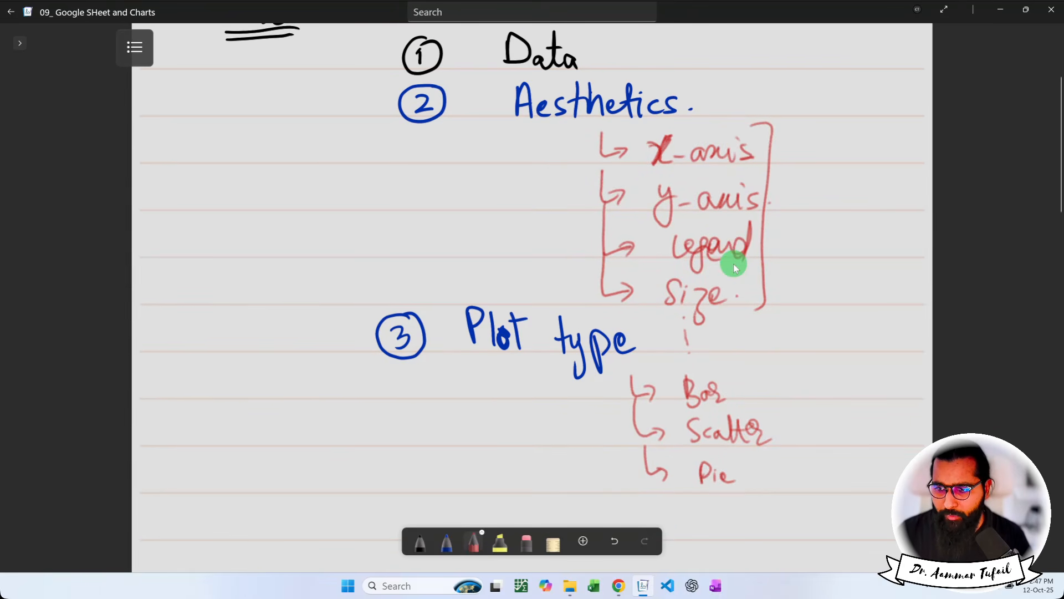
scroll(733, 264, up, 1)
scroll(733, 264, up, 1)
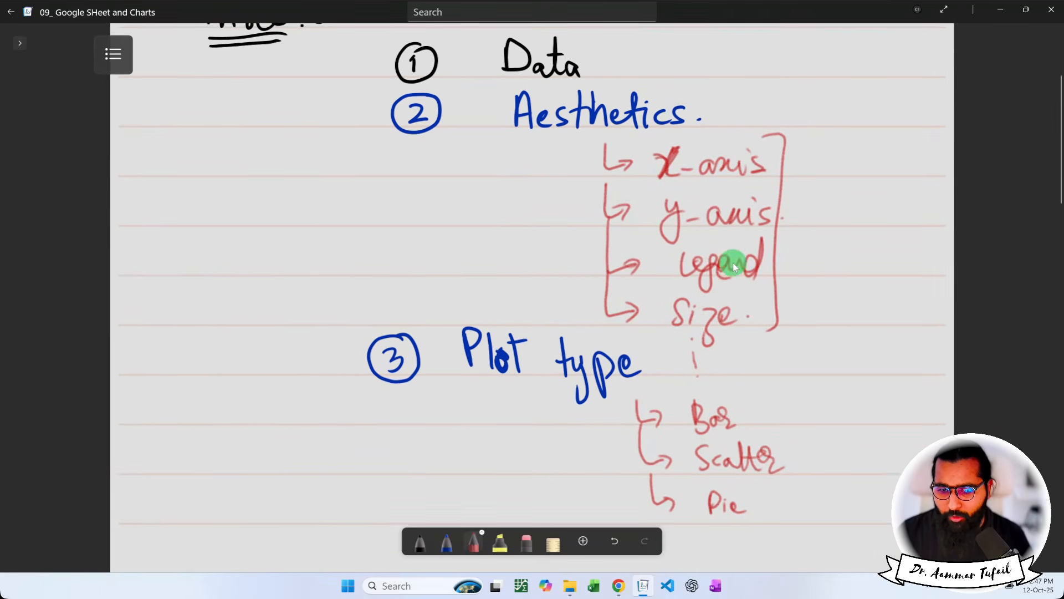
scroll(733, 262, up, 1)
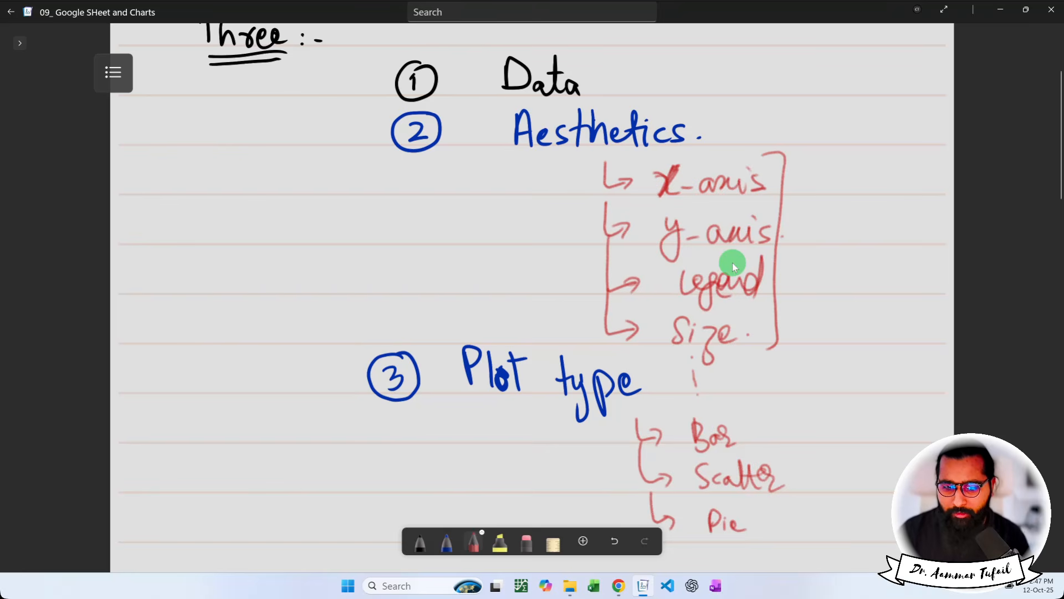
- Write "Grammar of Graphics" in black ink, slanted upward over three lines, in the blank space beside the list
click(420, 542)
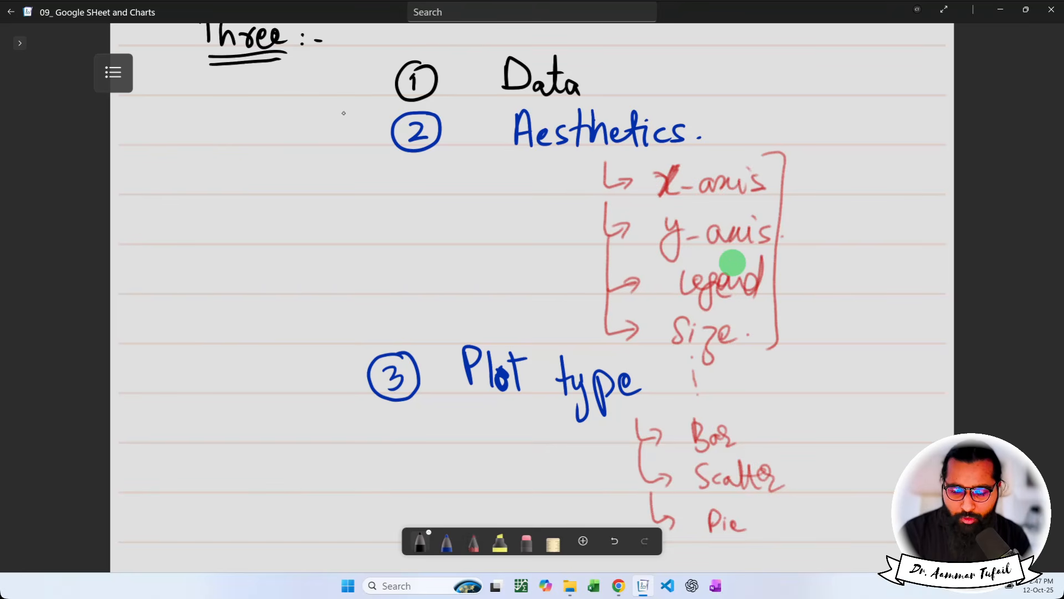
mouse_move(151, 211)
mouse_down()
mouse_move(167, 244)
mouse_move(173, 206)
mouse_move(183, 233)
mouse_move(225, 194)
mouse_move(284, 165)
mouse_up()
mouse_move(213, 251)
mouse_down()
mouse_move(245, 282)
mouse_move(240, 261)
mouse_up()
mouse_move(227, 306)
mouse_down()
mouse_move(238, 320)
mouse_move(249, 308)
mouse_move(286, 331)
mouse_up()
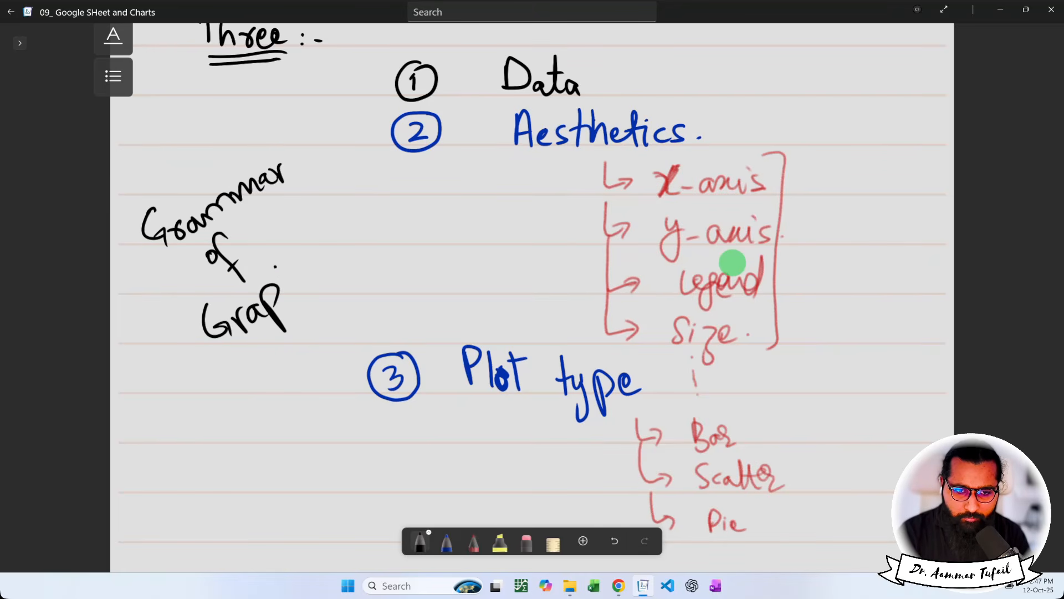
mouse_move(276, 266)
mouse_down()
mouse_move(323, 277)
mouse_move(335, 255)
mouse_up()
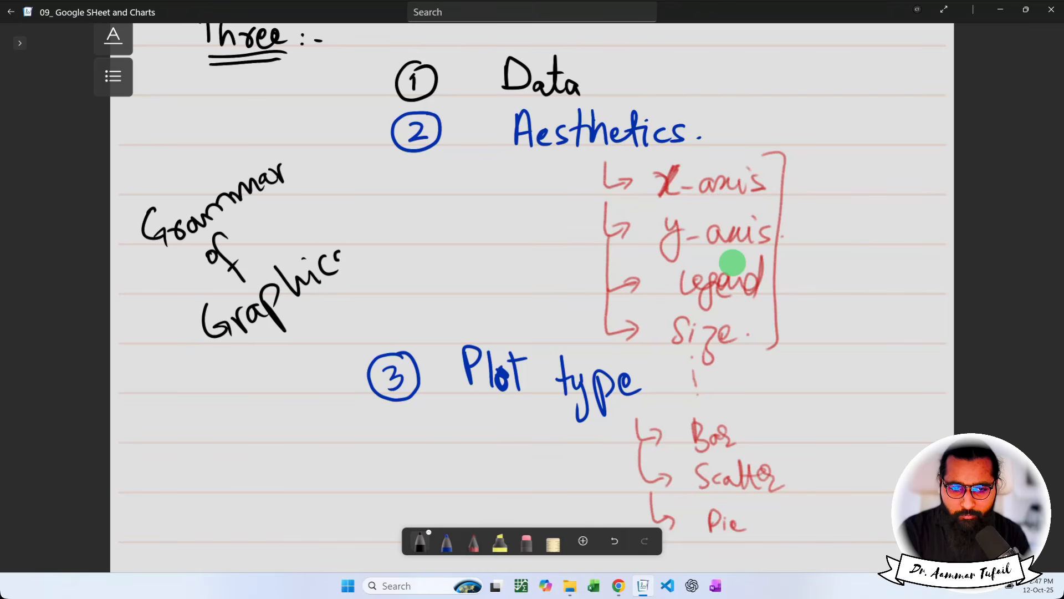
drag(351, 254, 340, 271)
- Underline "Graphics" and "Grammar" in black and enclose the whole phrase in a tilted hand-drawn box
drag(255, 358, 351, 278)
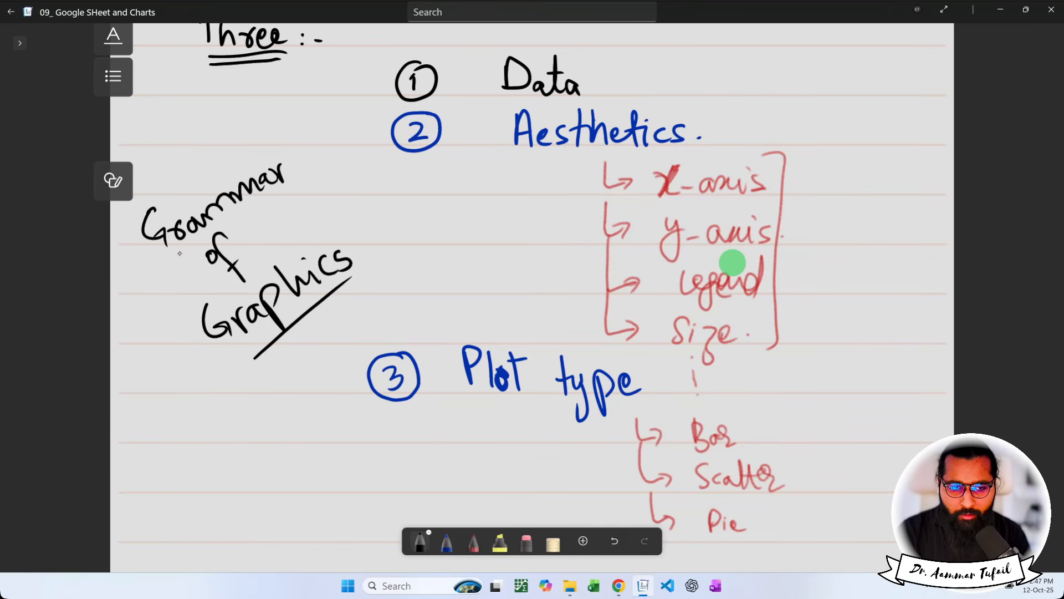
drag(170, 258, 298, 173)
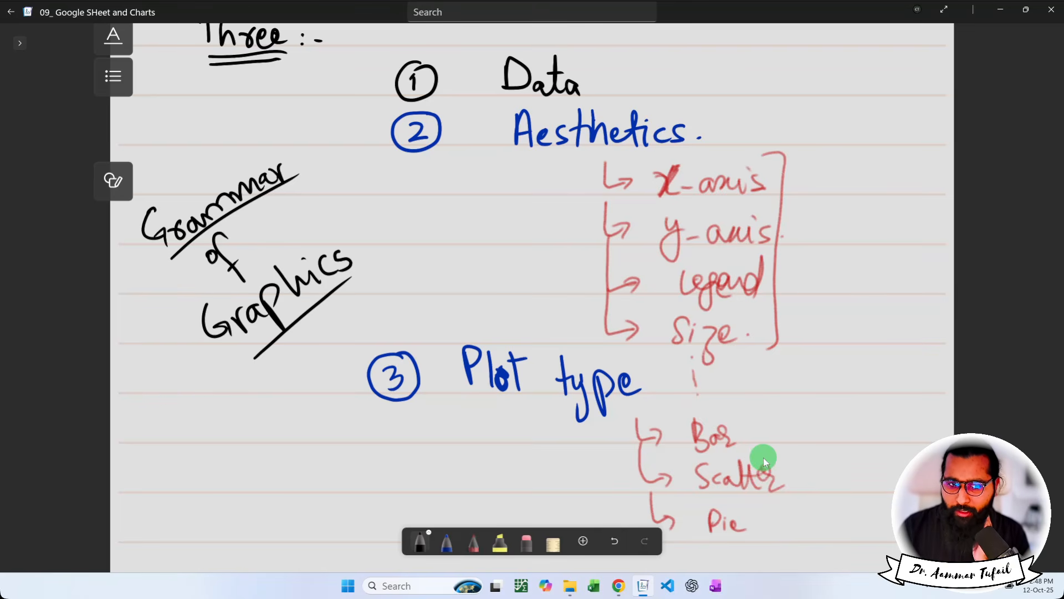
mouse_move(296, 143)
mouse_down()
mouse_move(150, 199)
mouse_move(132, 277)
mouse_move(226, 393)
mouse_move(381, 247)
mouse_move(296, 143)
mouse_up()
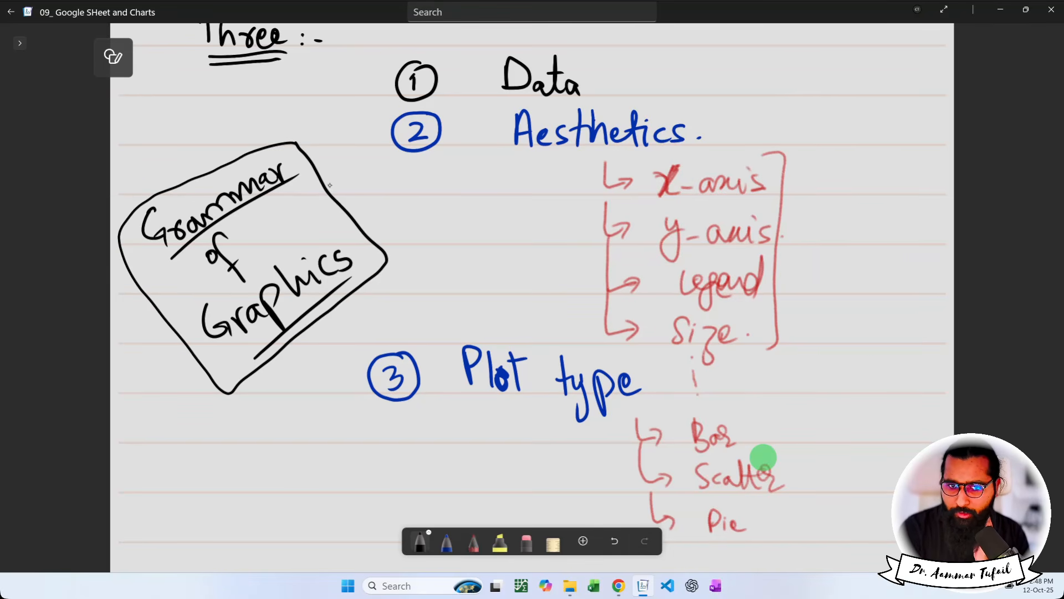
- Add black check marks after the list items "Data", "Aesthetics" and "Plot type"
drag(597, 64, 625, 54)
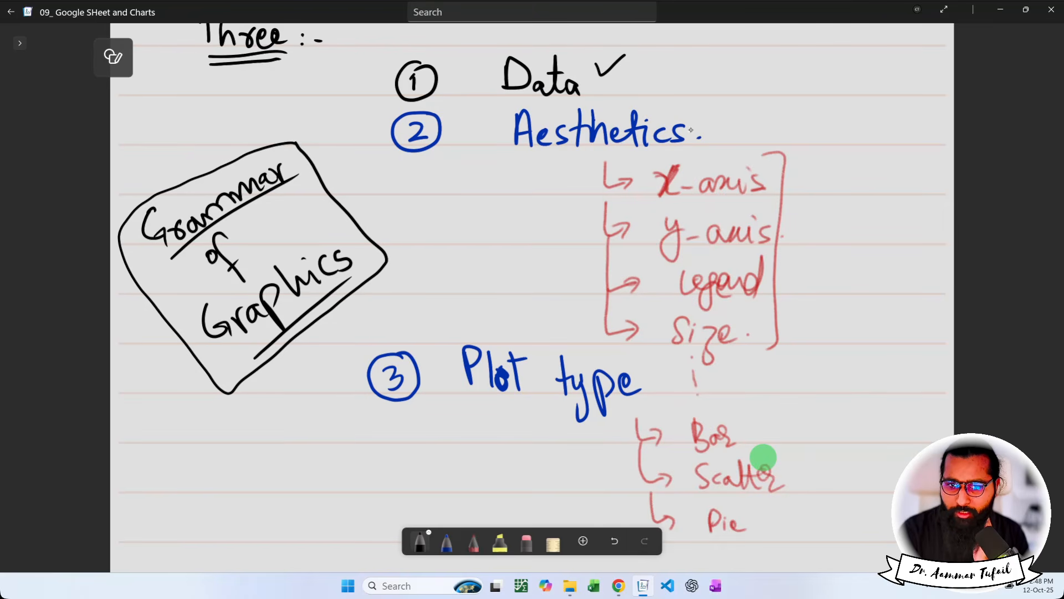
drag(698, 118, 724, 107)
drag(639, 373, 658, 355)
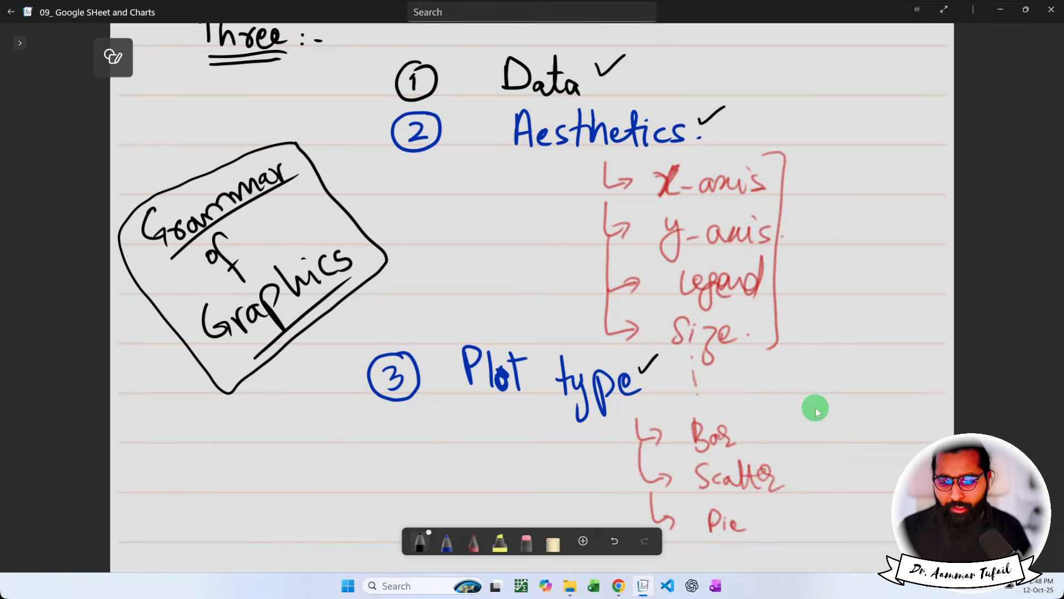
- Switch to Google Sheets in Chrome, open the file "02_Data Analysis_ AI for Kids" and show its map sheet
mouse_move(618, 583)
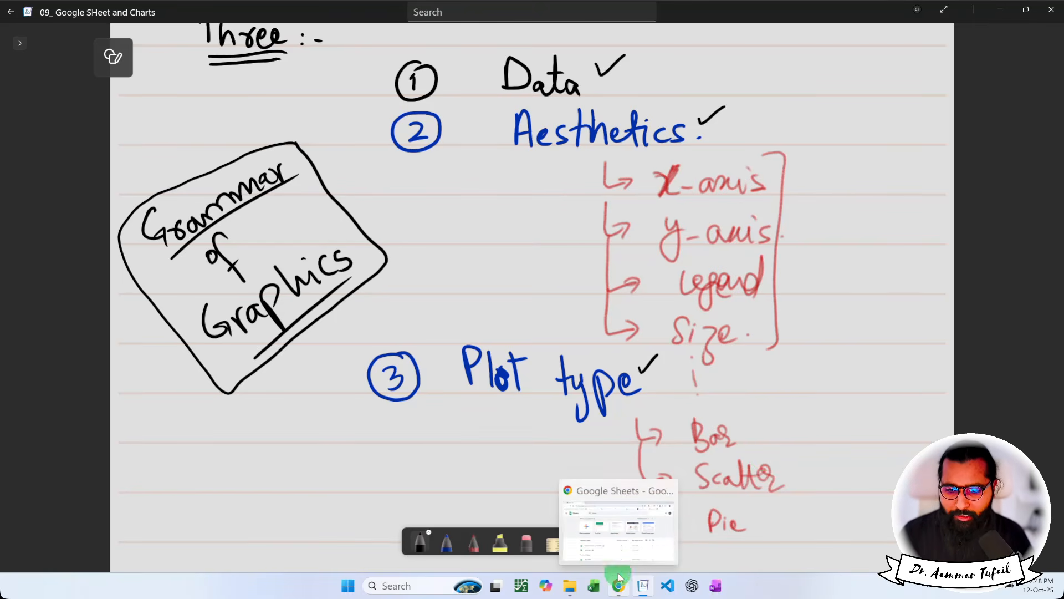
click(625, 552)
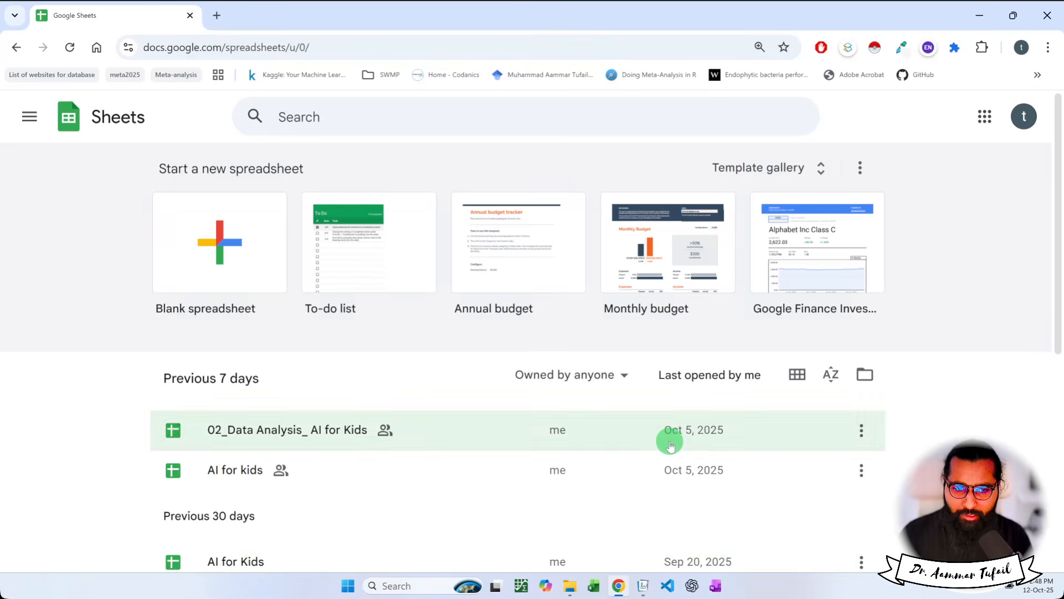
scroll(691, 402, down, 2)
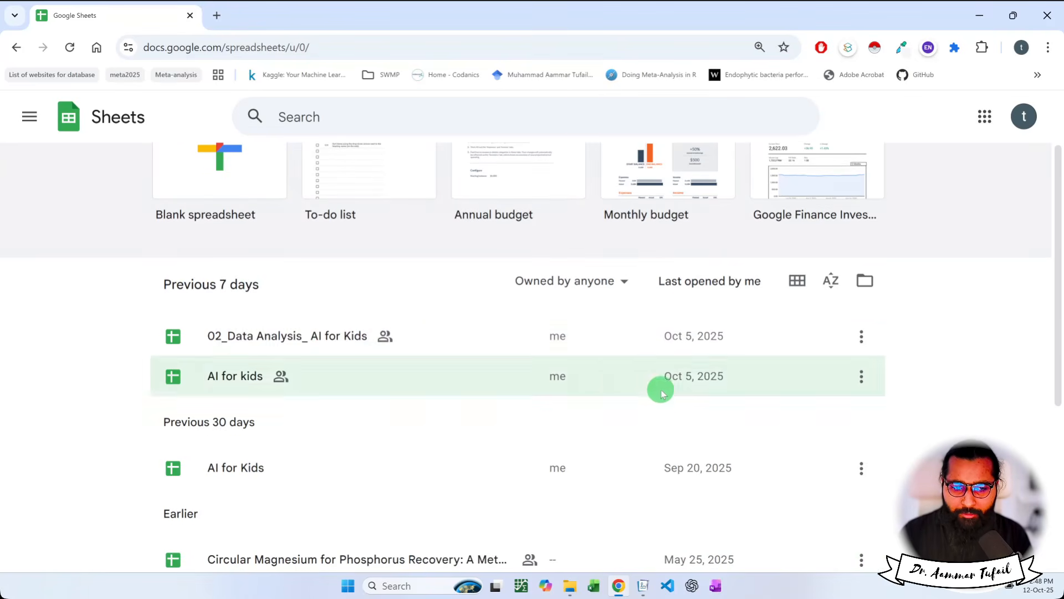
click(301, 341)
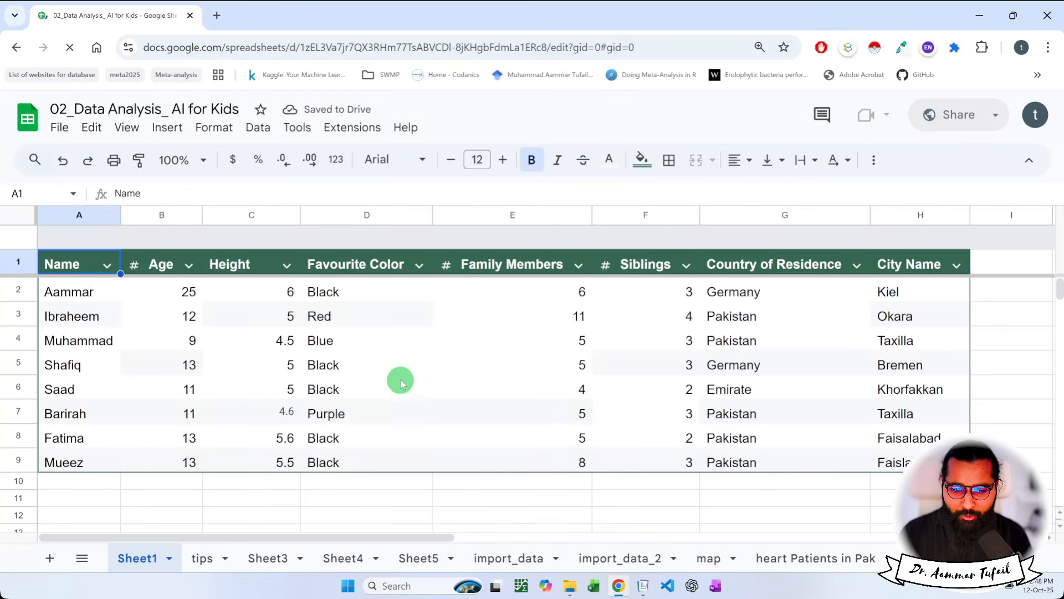
click(707, 559)
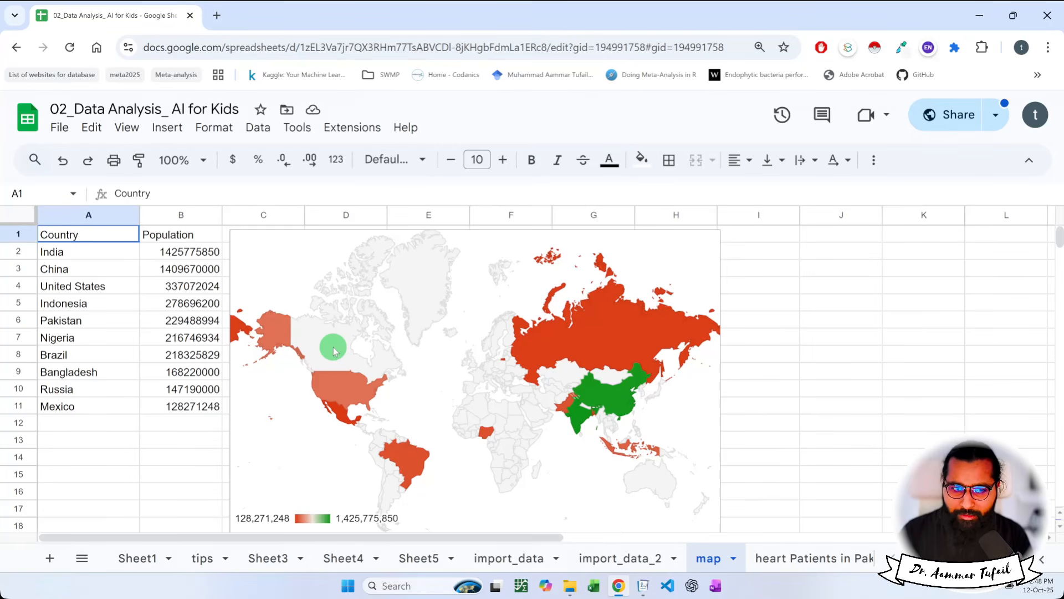
- Copy the Country and Population table in A1:B11 of the map sheet
click(94, 240)
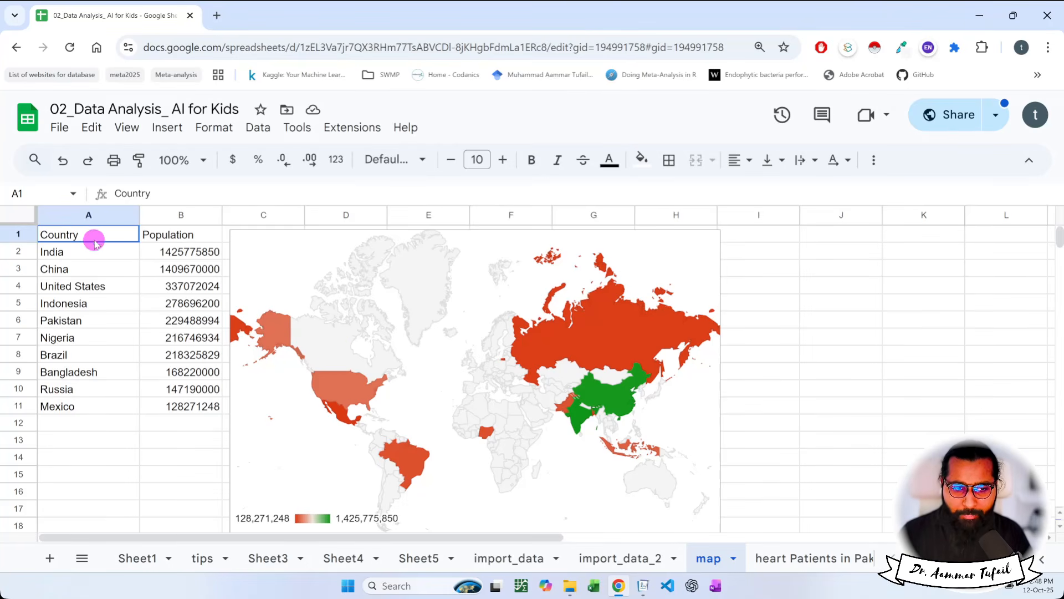
drag(95, 242, 171, 415)
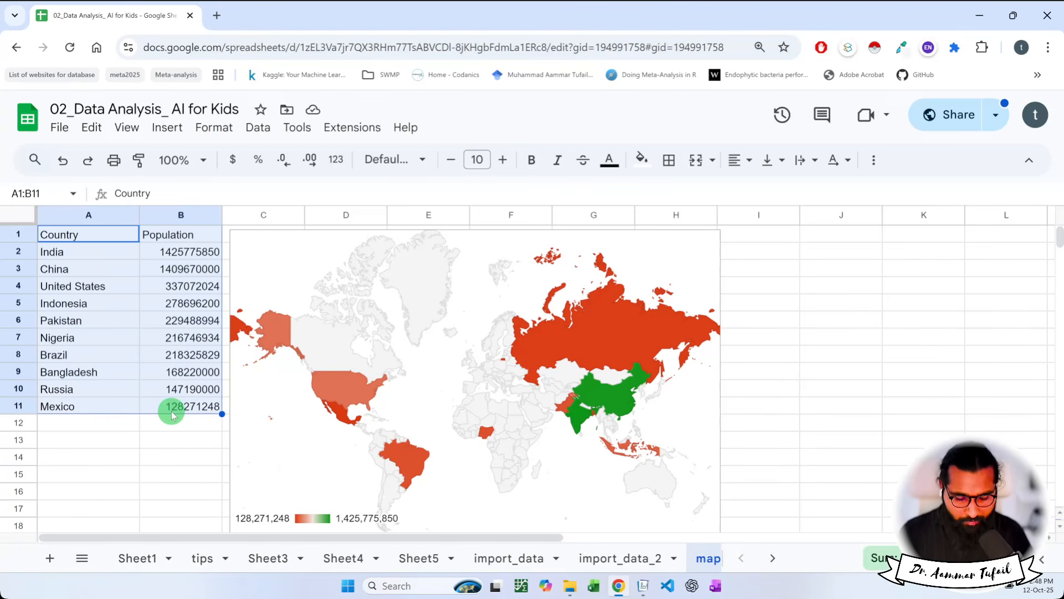
key(ctrl+c)
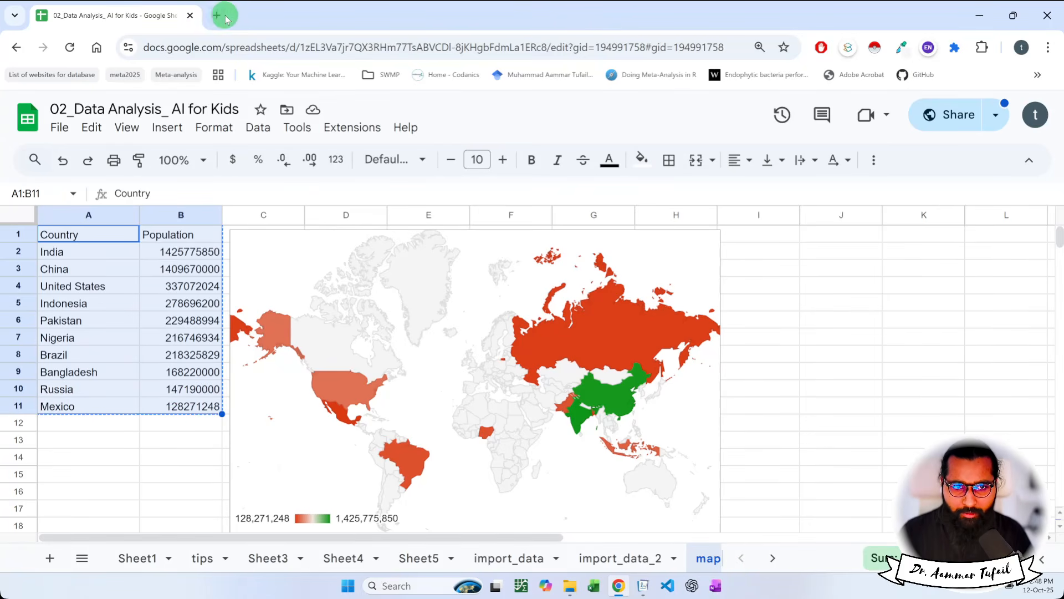
- Create a new blank spreadsheet from the open file
click(60, 128)
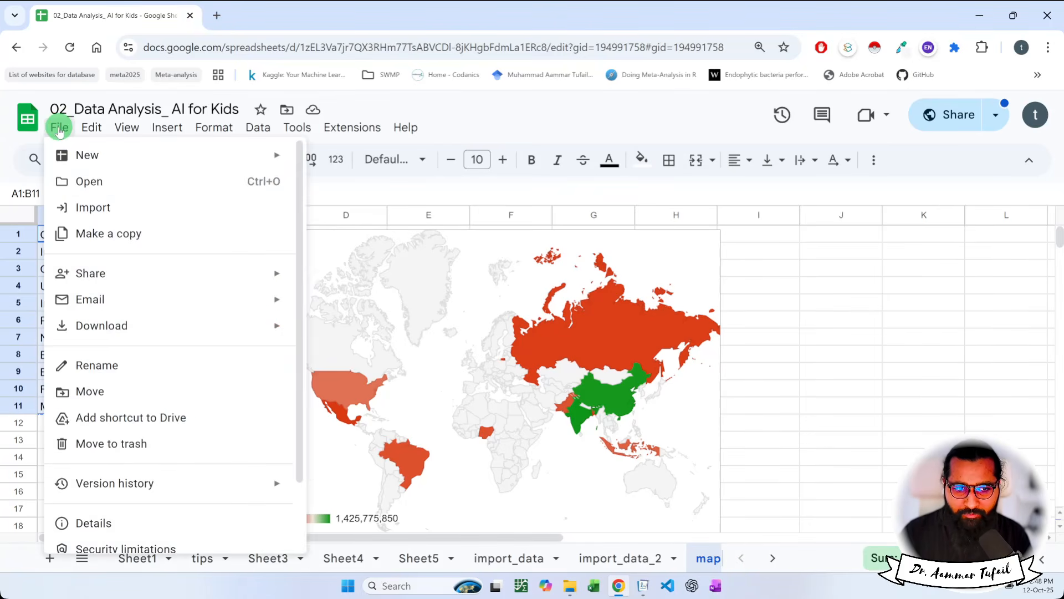
click(74, 158)
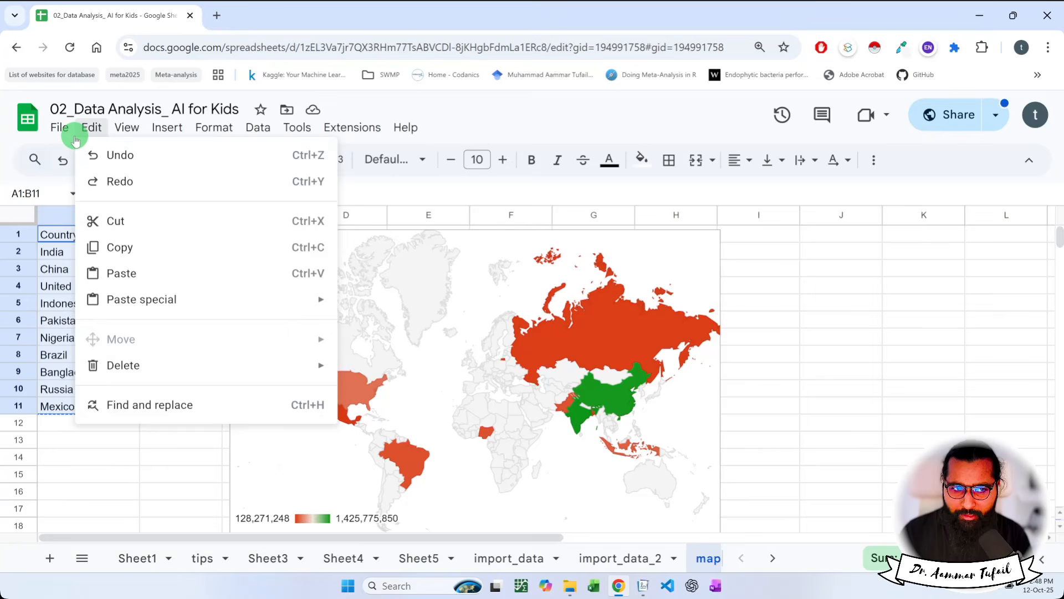
mouse_move(72, 154)
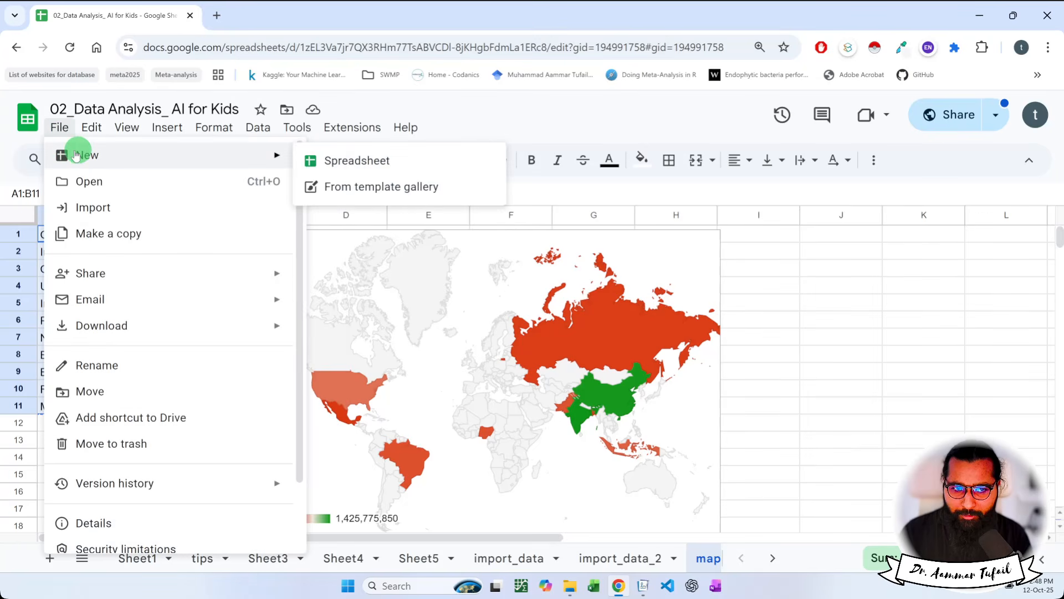
click(354, 167)
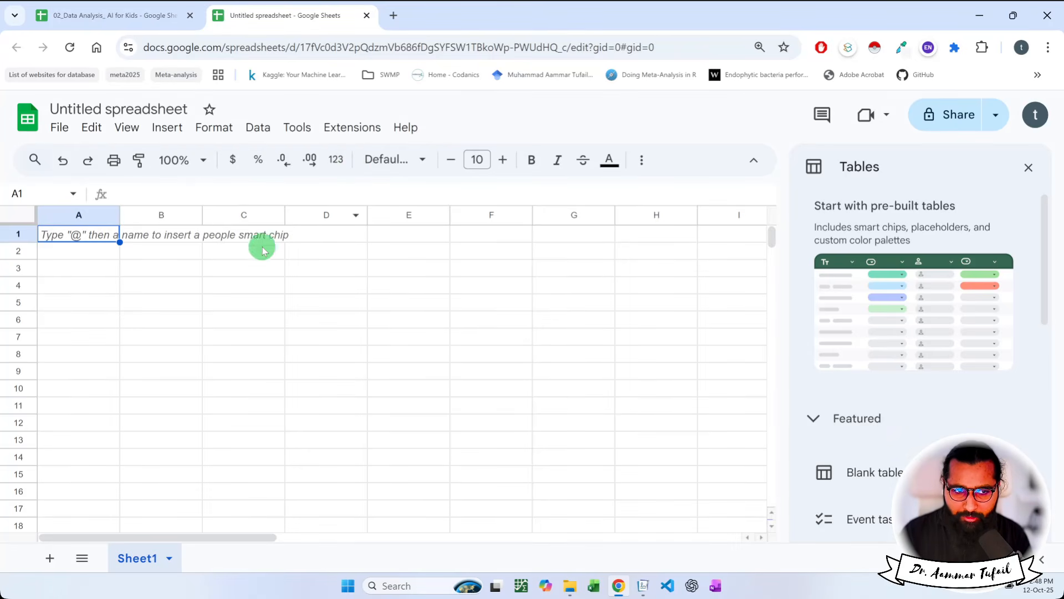
- Rename the untitled spreadsheet as "03_Data Visualization"
click(123, 106)
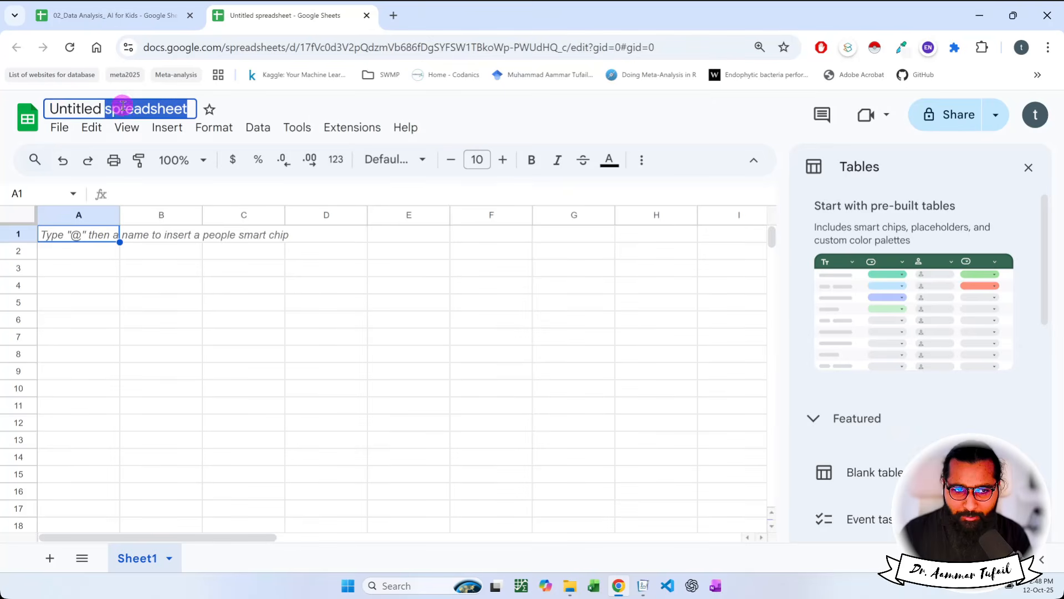
text(0)
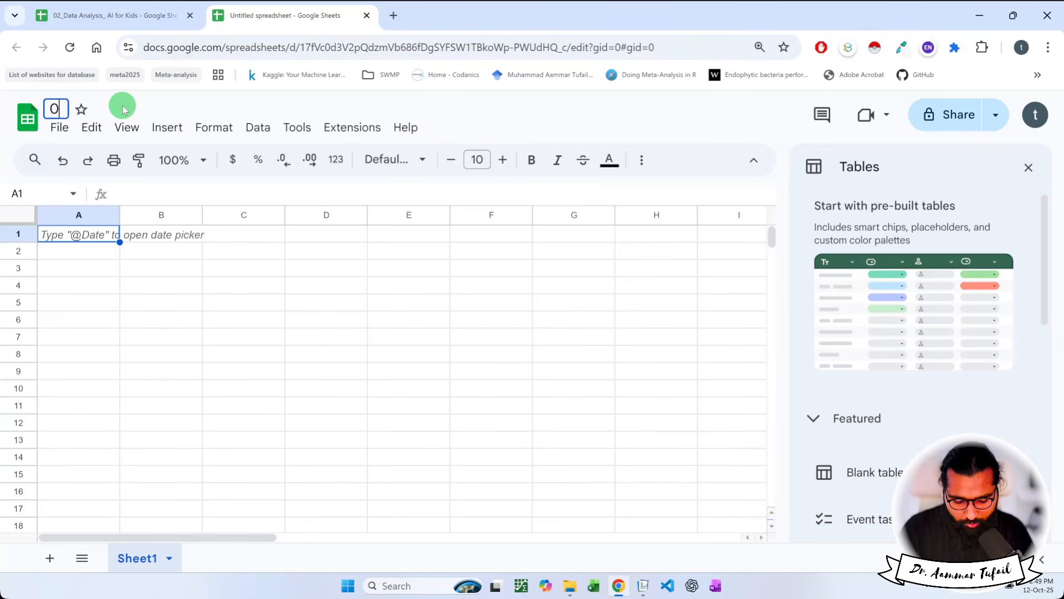
text(3_data V)
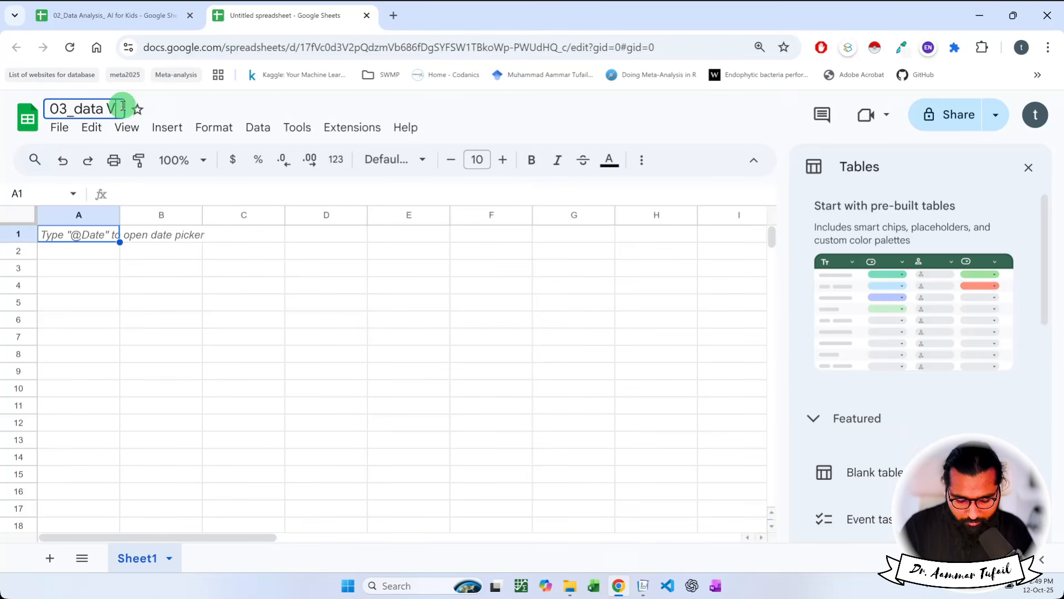
text(isualization)
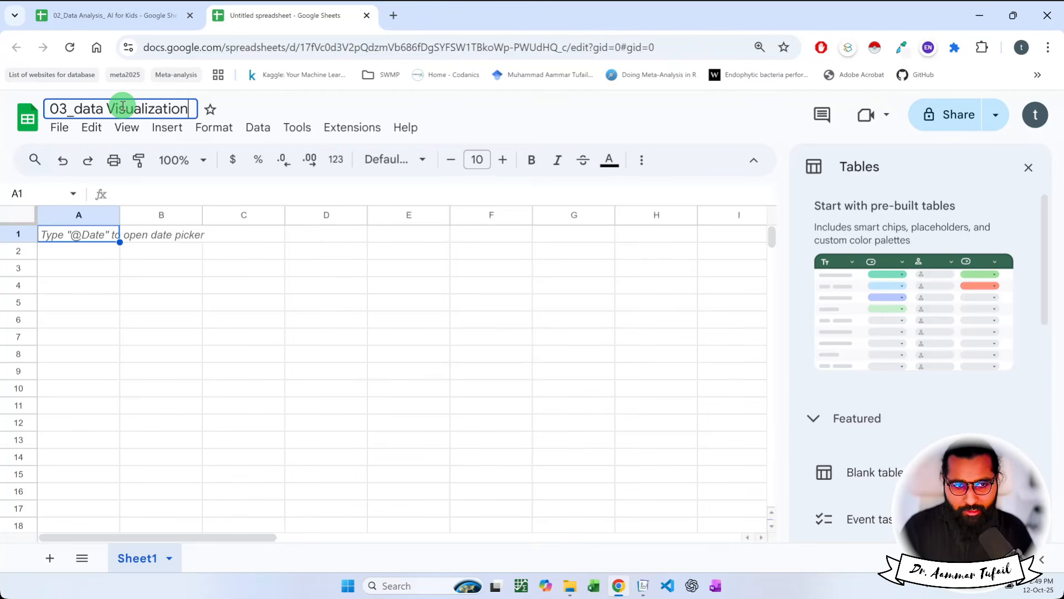
key(Home)
key(Right)
key(Right)
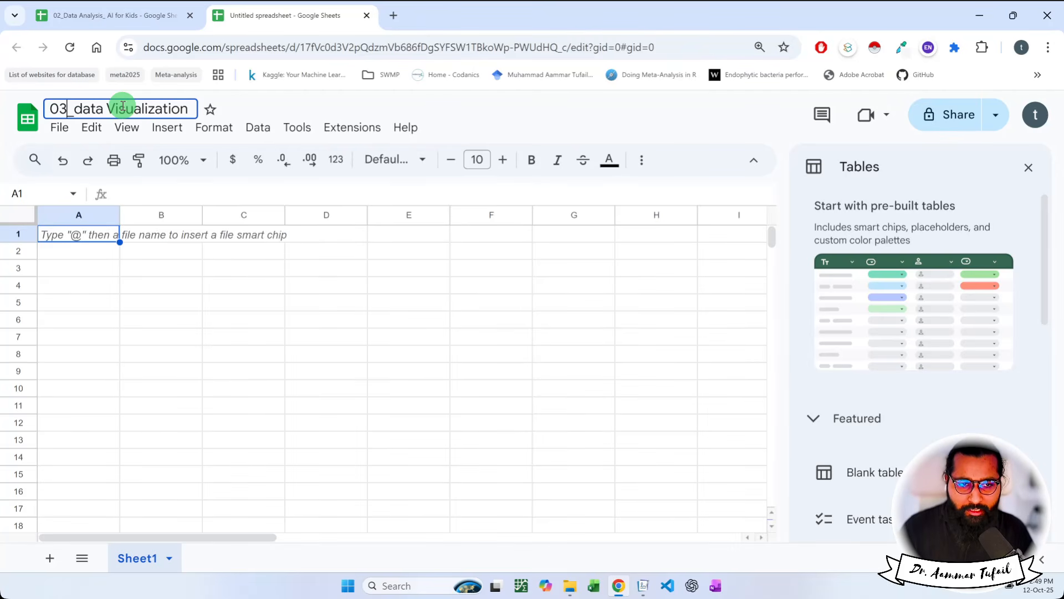
key(BackSpace)
text(D)
key(Return)
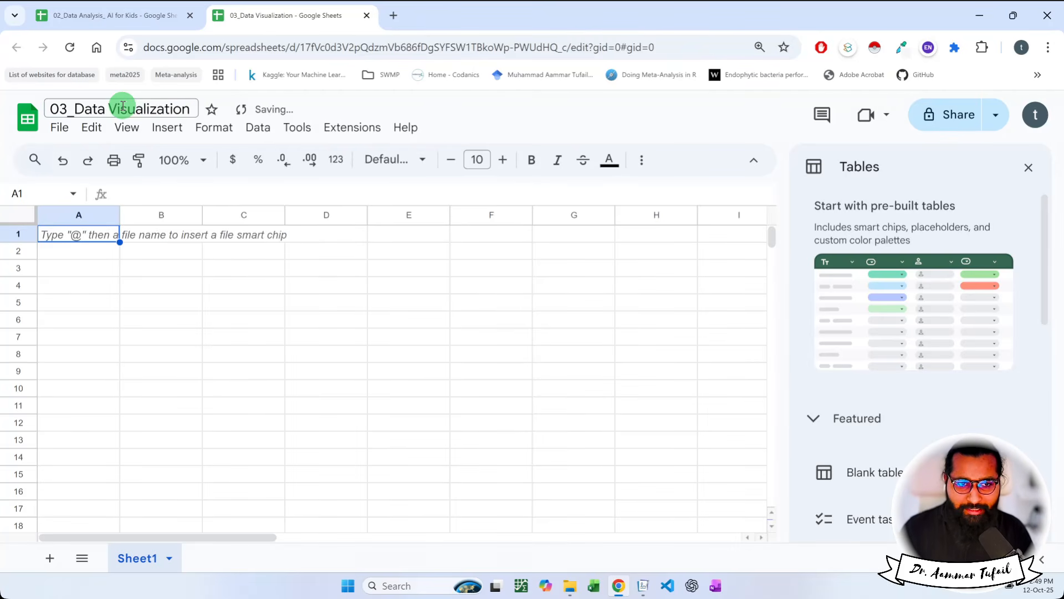
- Set the spreadsheet's general access to "Anyone with the link" and copy its sharing link
click(937, 123)
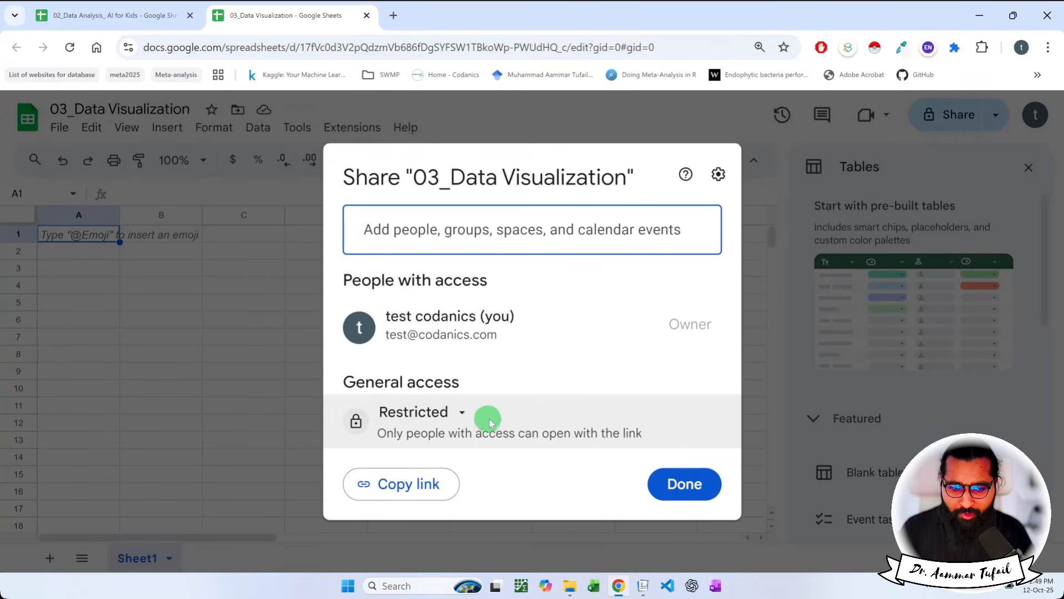
click(459, 416)
click(493, 487)
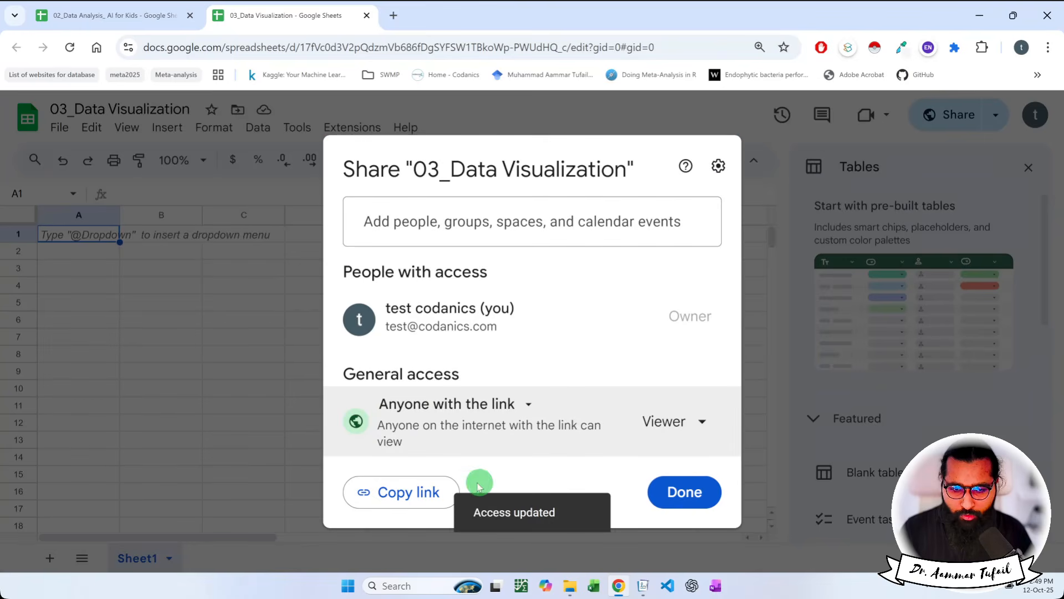
click(437, 491)
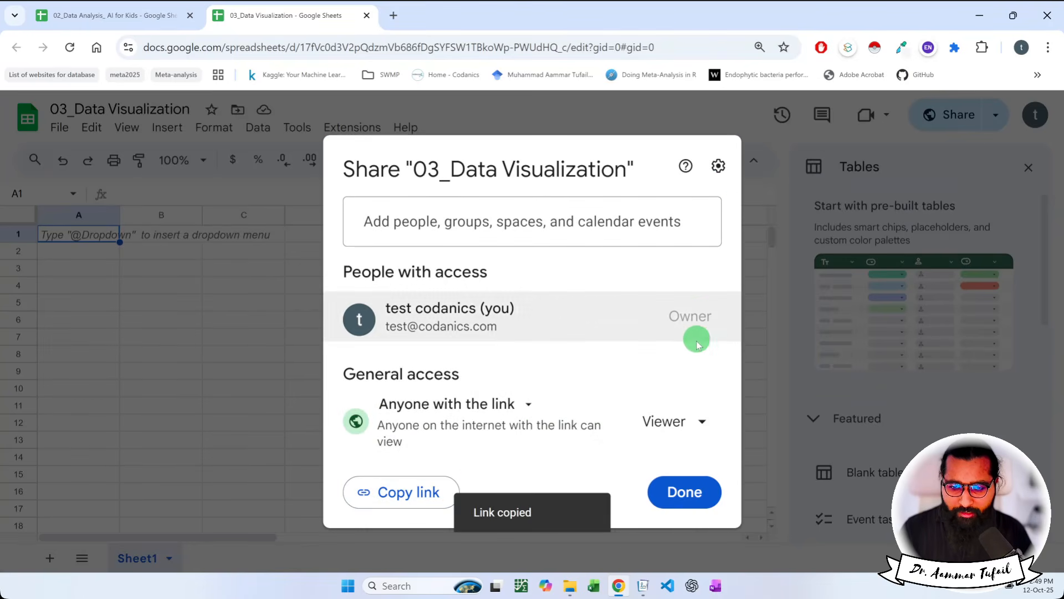
click(684, 493)
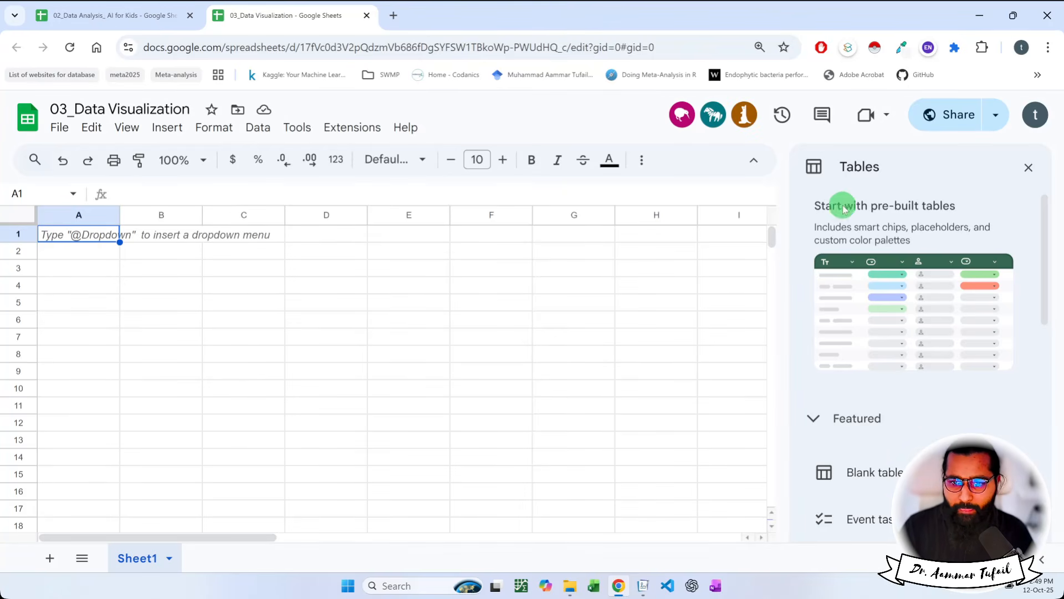
- Dismiss the pre-built tables suggestions and enlarge the page for easier reading
click(1028, 167)
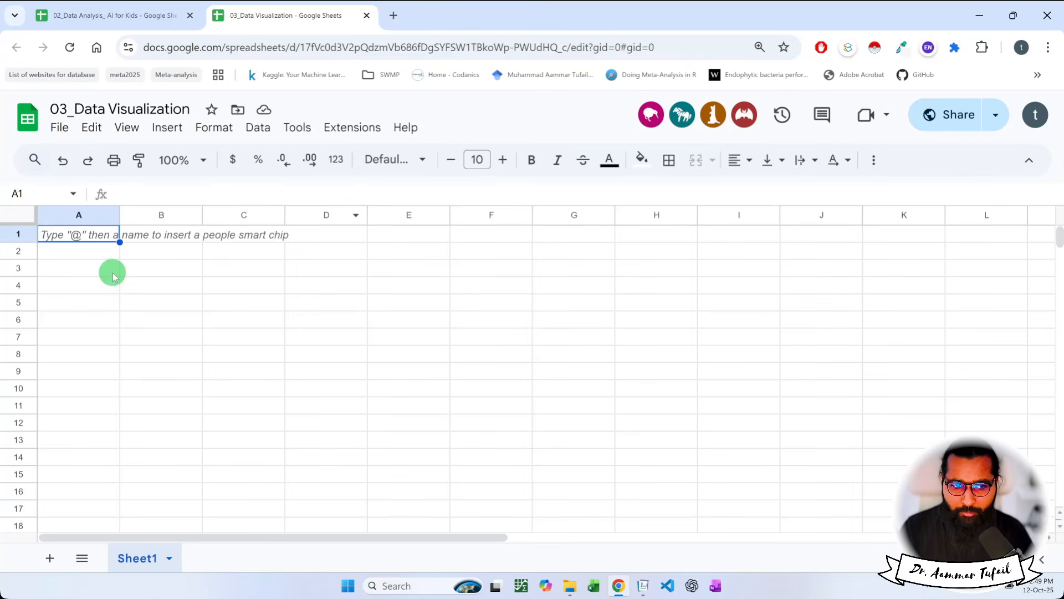
key(ctrl+plus)
key(ctrl+plus)
click(89, 287)
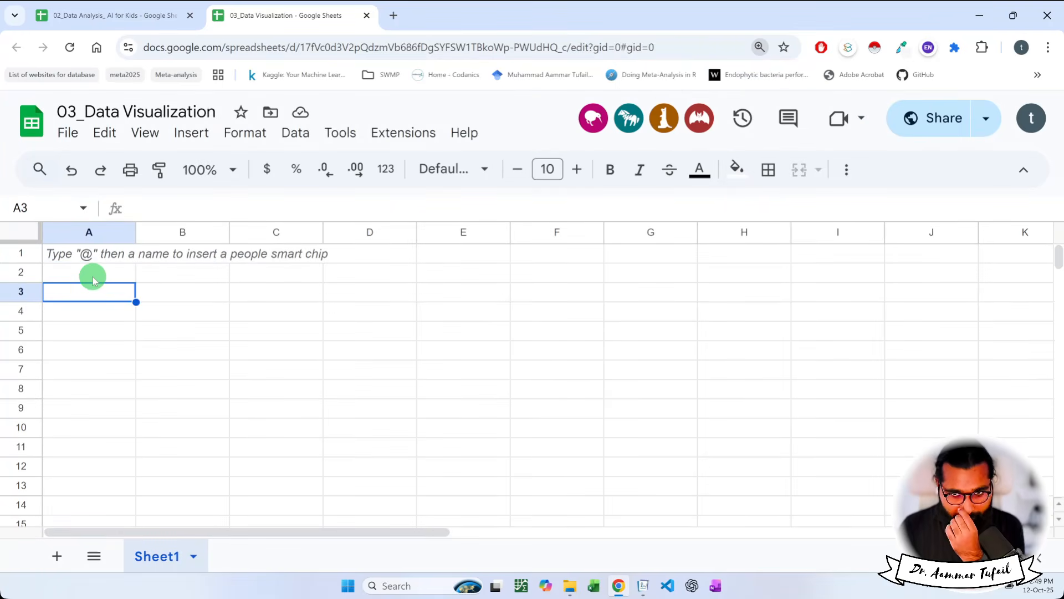
- Paste the copied Country and Population table into Sheet1 starting at cell A1, undoing the first paste attempt
click(98, 260)
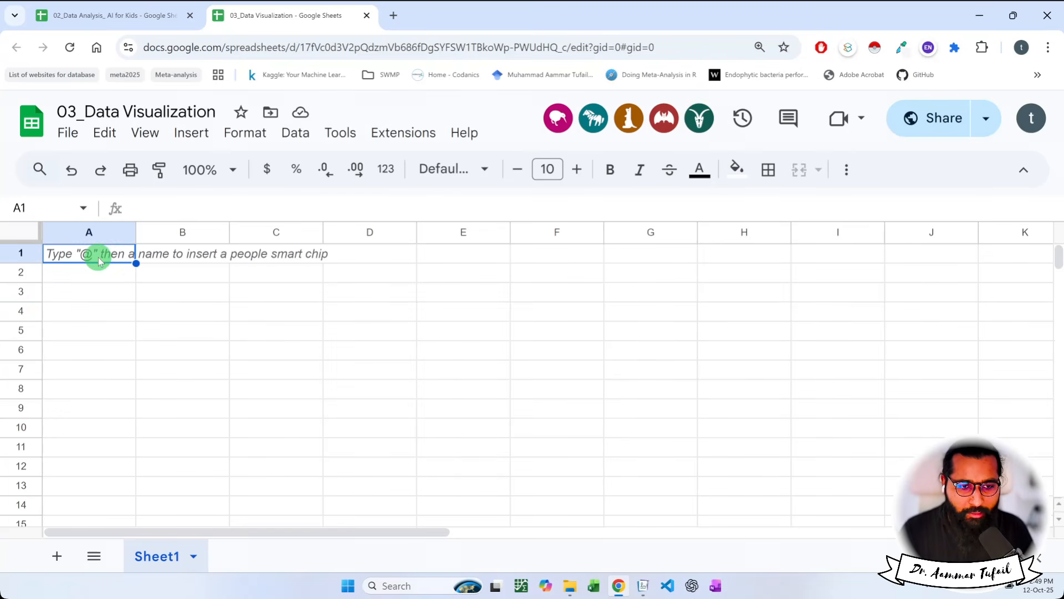
key(ctrl+v)
key(ctrl+z)
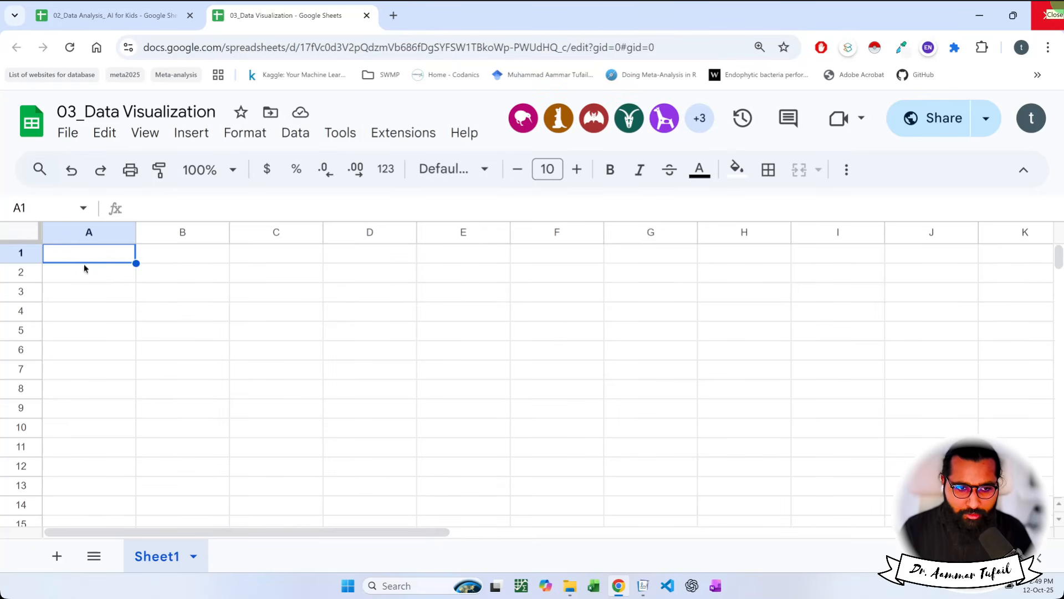
click(117, 264)
key(ctrl+v)
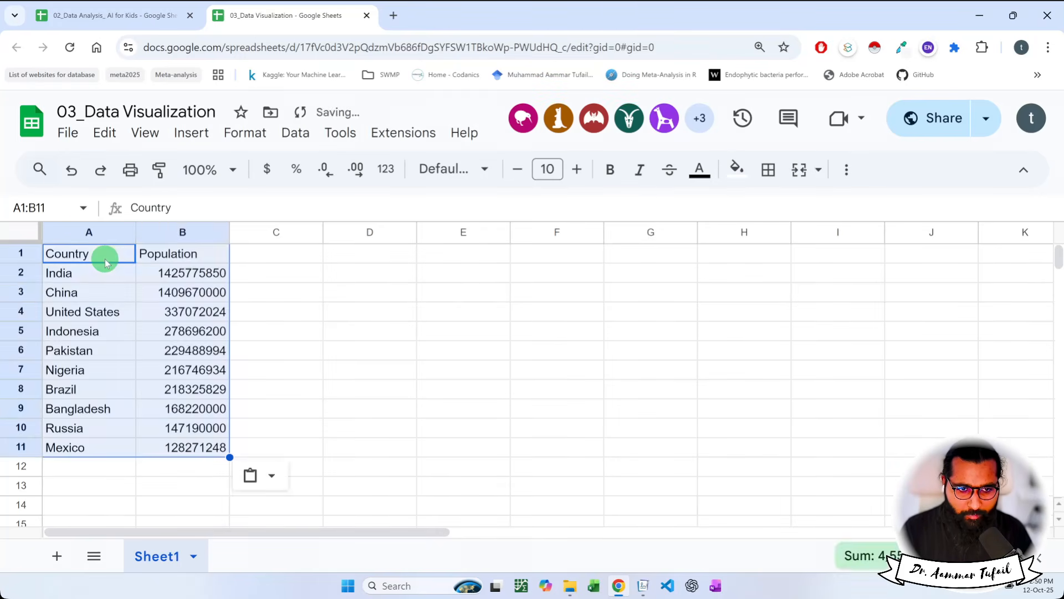
- Make the Country and Population headers in row 1 bold
click(99, 291)
key(ctrl+plus)
key(ctrl+plus)
key(ctrl+plus)
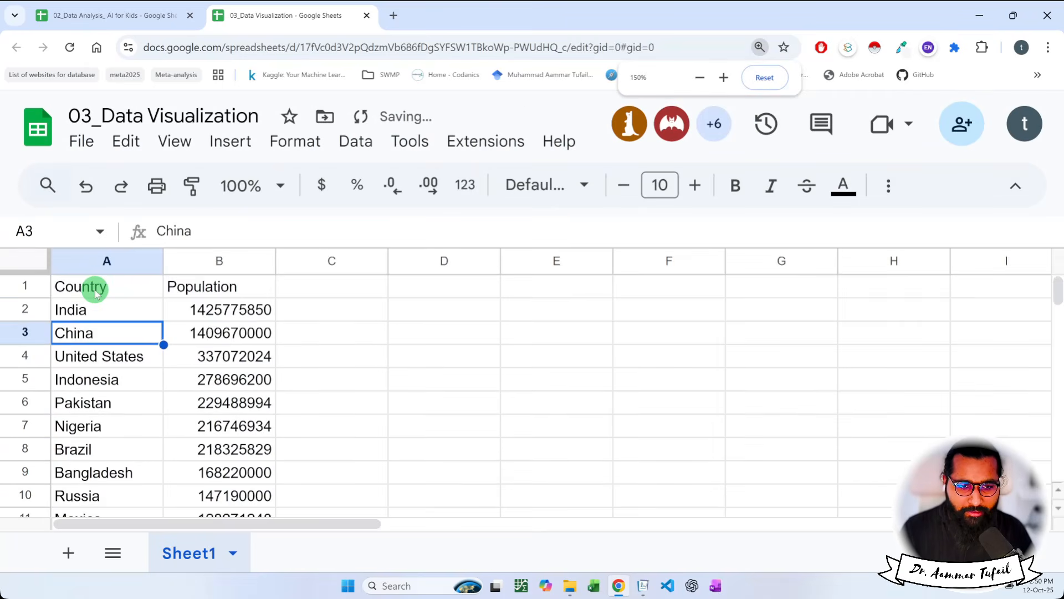
scroll(103, 291, down, 3)
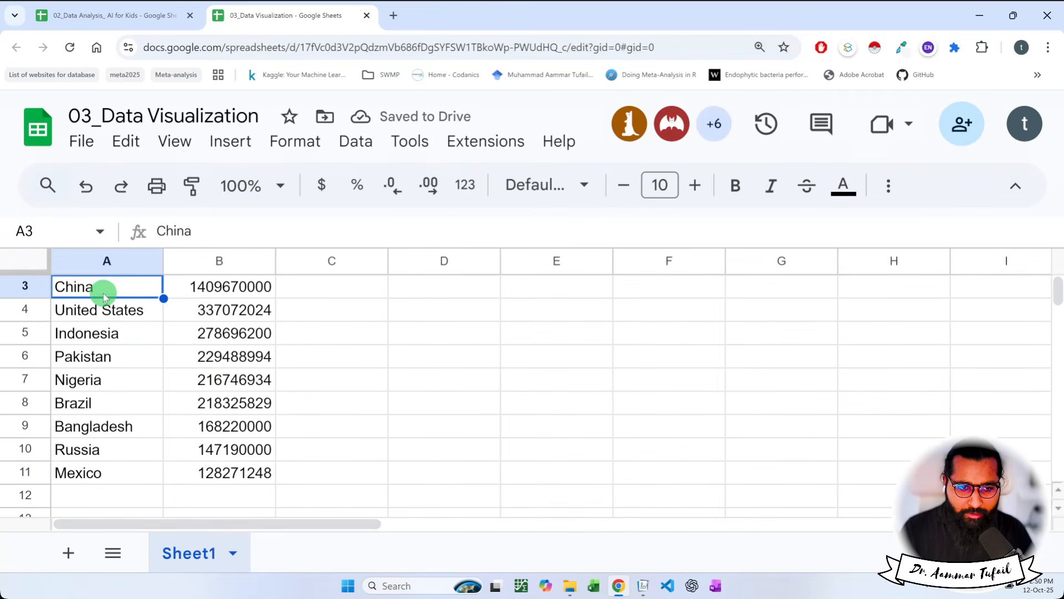
key(ctrl+minus)
key(ctrl+minus)
scroll(191, 261, up, 3)
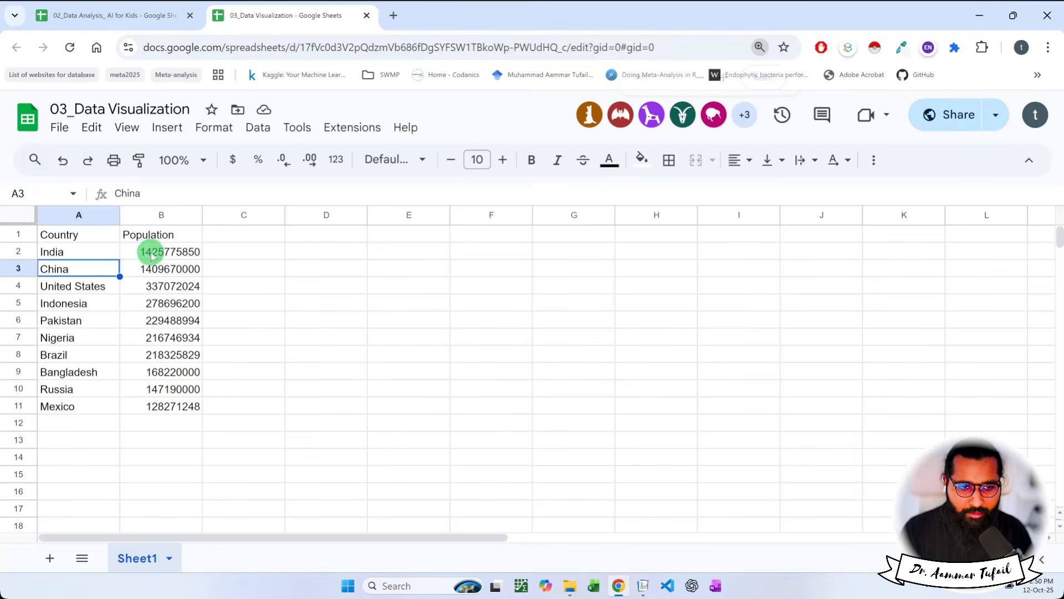
drag(78, 233, 157, 414)
key(ctrl+b)
click(136, 269)
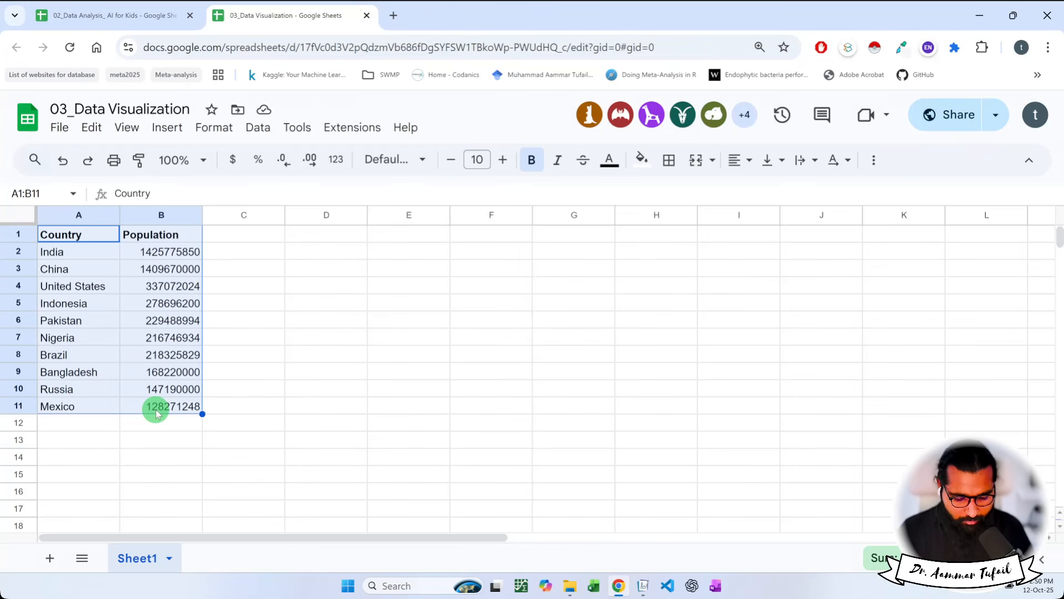
- Review the chart component list in the handwritten notes, return to the spreadsheet and select the table A1:B11
key(alt+Tab)
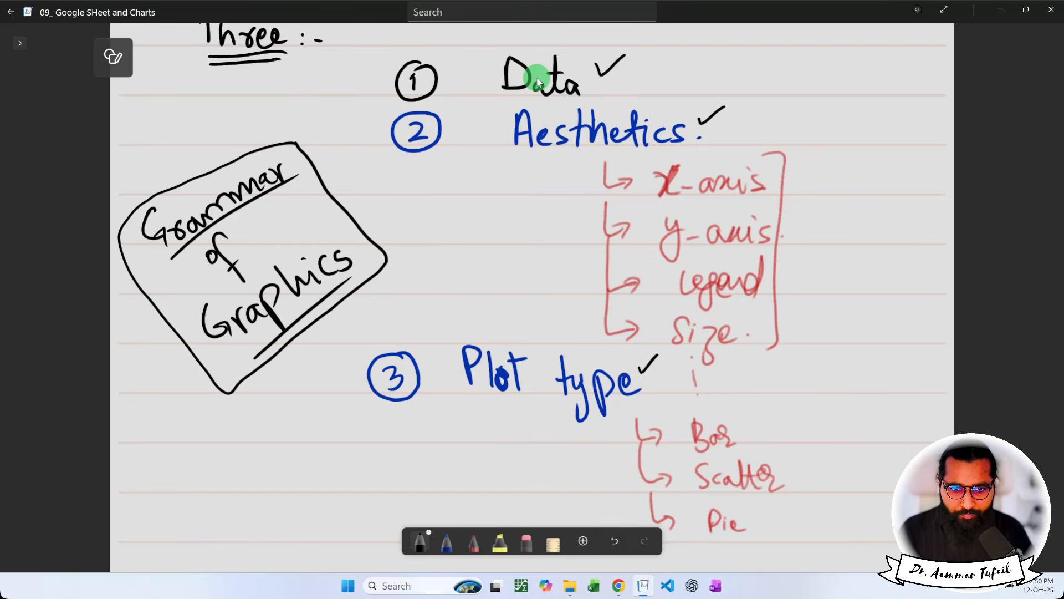
key(alt+Tab)
click(249, 266)
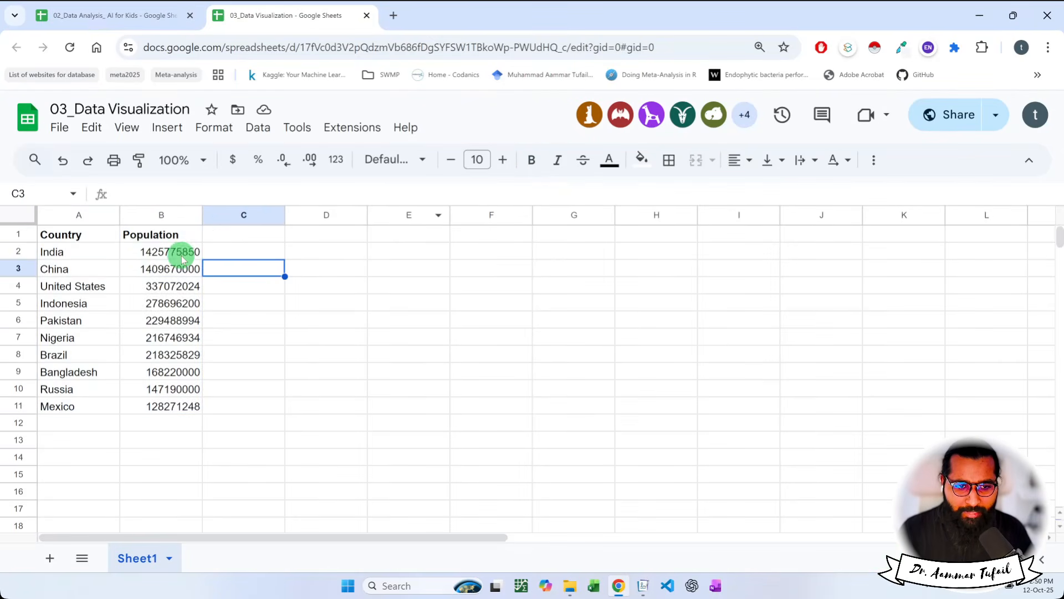
drag(89, 235, 164, 417)
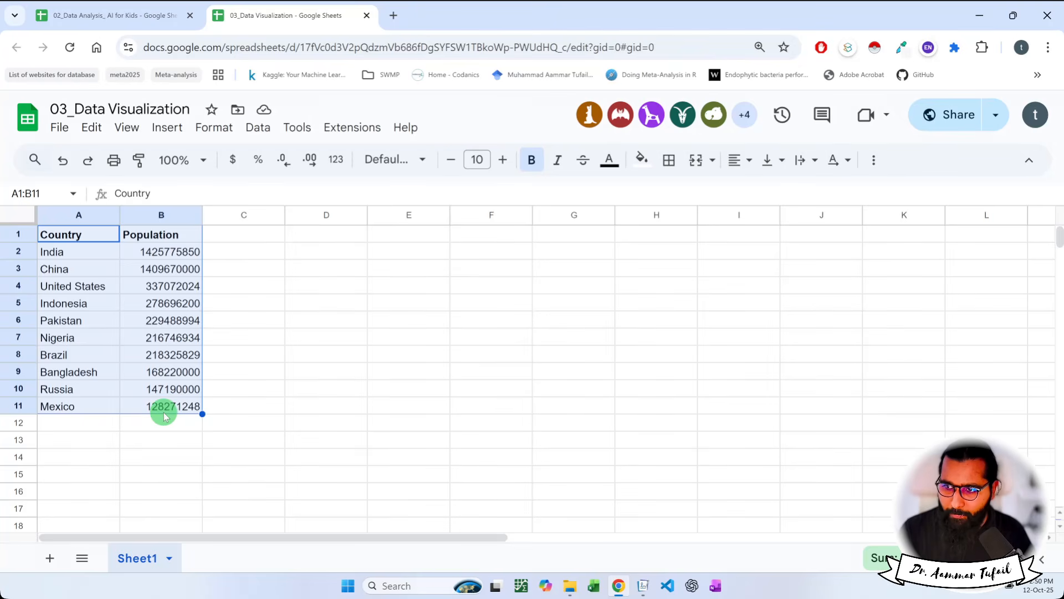
- Switch to the handwritten notes and sketch arrowed vertical and horizontal axes with three bars in the blank space below the plot types
key(alt+Tab)
scroll(436, 325, down, 8)
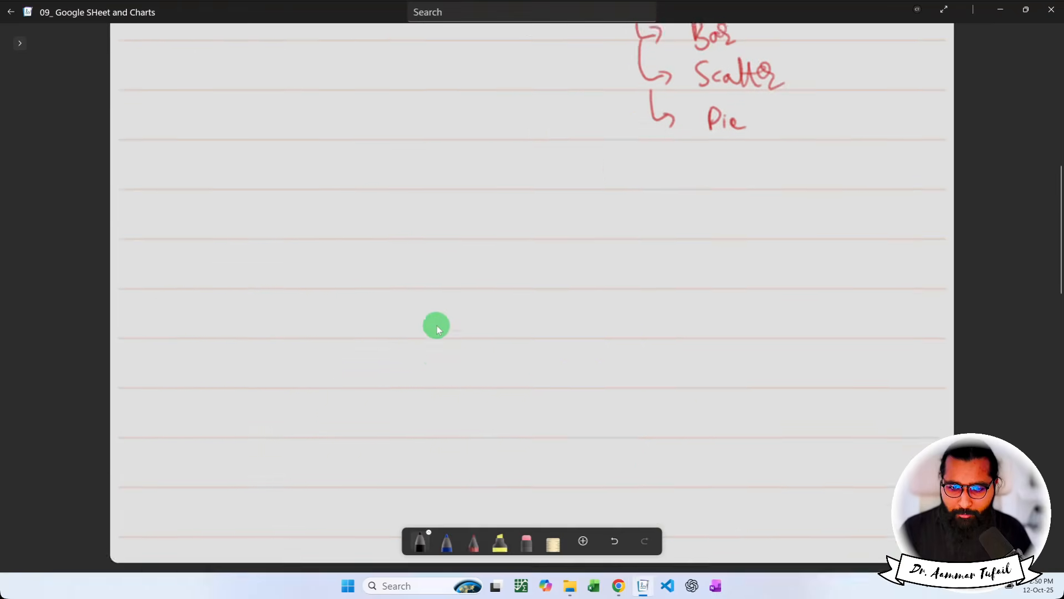
scroll(436, 325, up, 1)
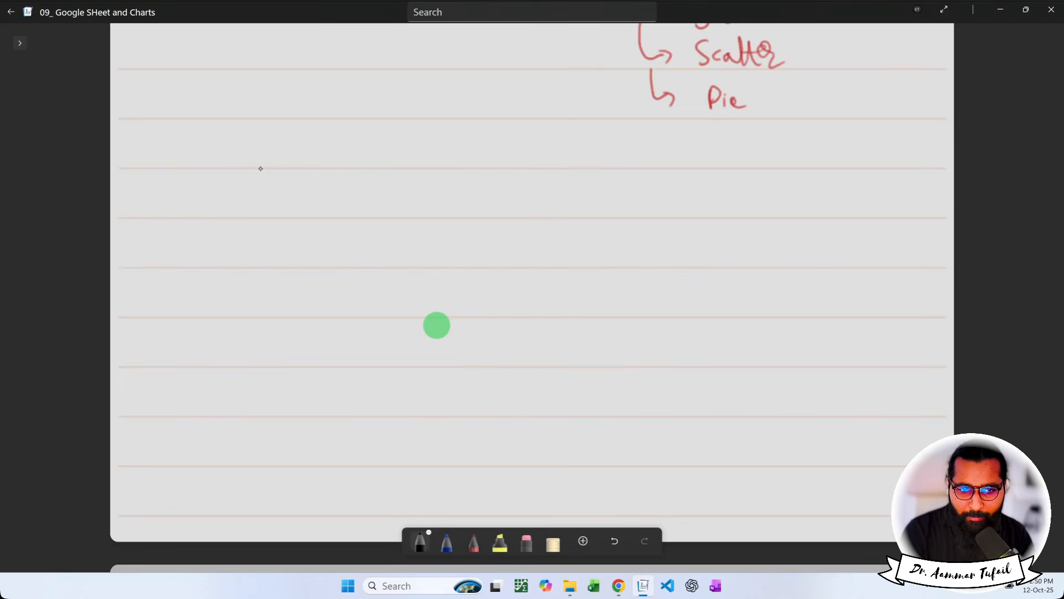
mouse_move(261, 167)
mouse_down()
mouse_move(272, 366)
mouse_move(565, 363)
mouse_move(561, 375)
mouse_up()
drag(253, 173, 270, 172)
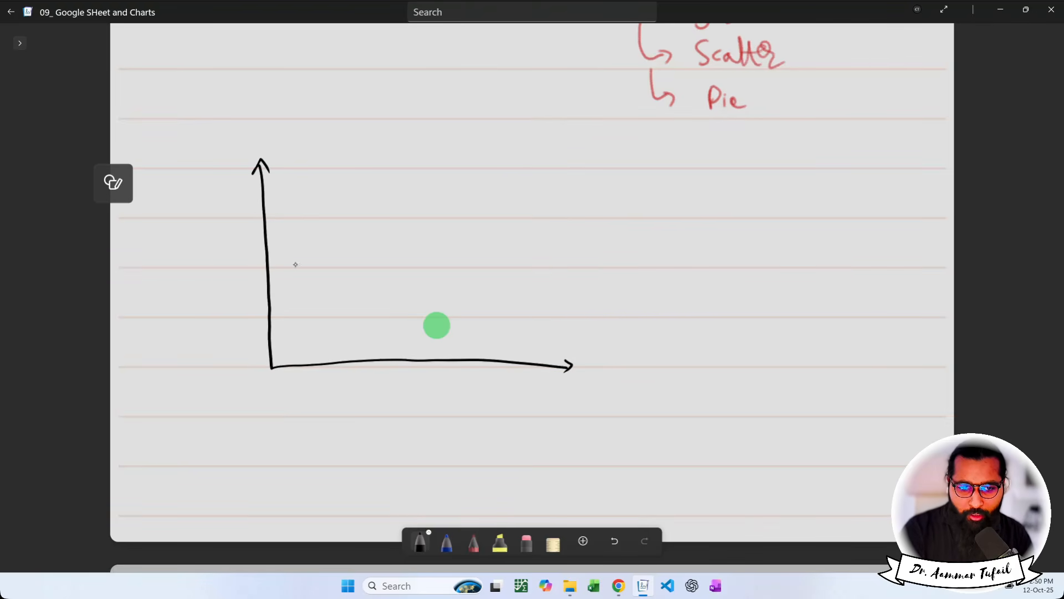
mouse_move(317, 364)
mouse_down()
mouse_move(308, 302)
mouse_move(353, 361)
mouse_move(417, 264)
mouse_move(432, 359)
mouse_up()
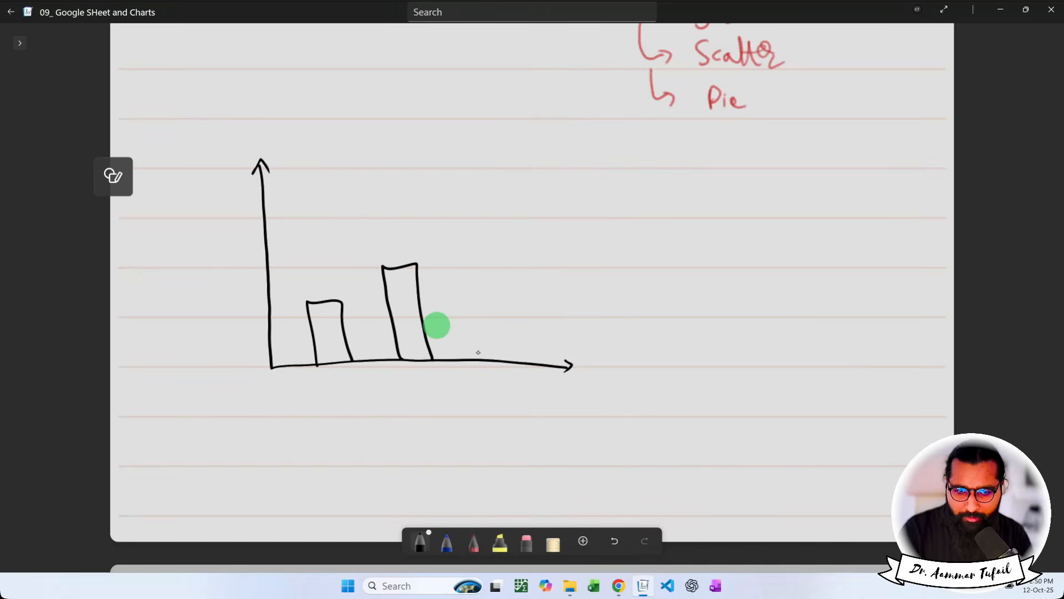
mouse_move(463, 289)
mouse_down()
mouse_move(475, 359)
mouse_move(507, 253)
mouse_move(509, 360)
mouse_up()
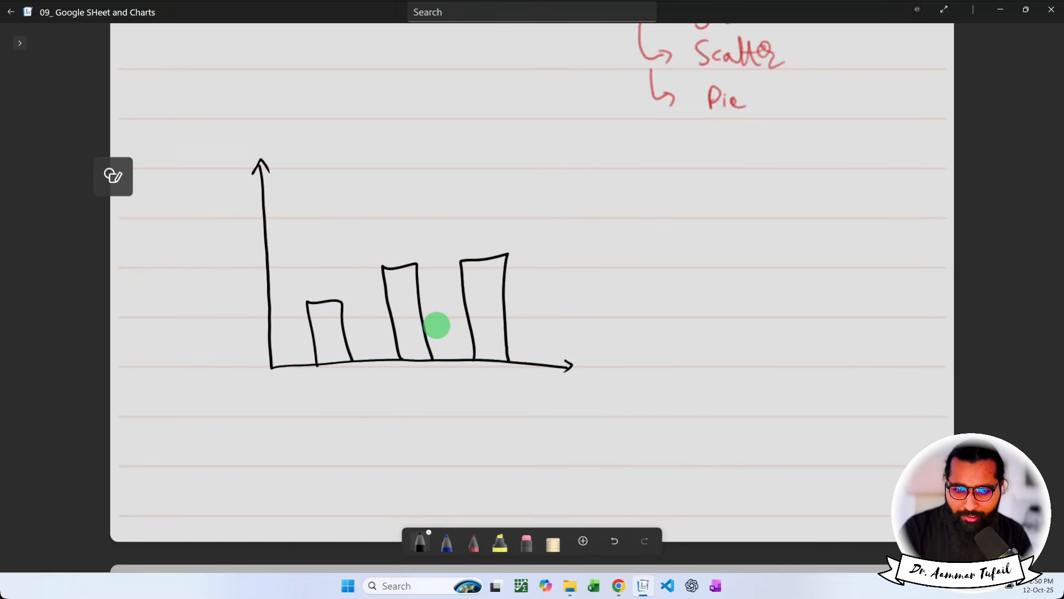
drag(497, 265, 475, 288)
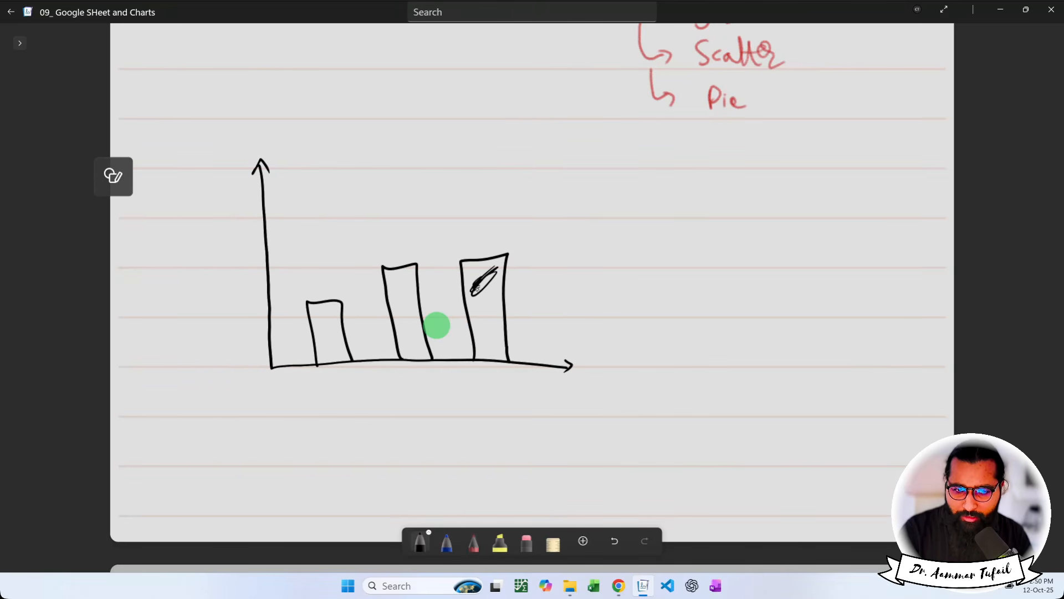
key(ctrl+z)
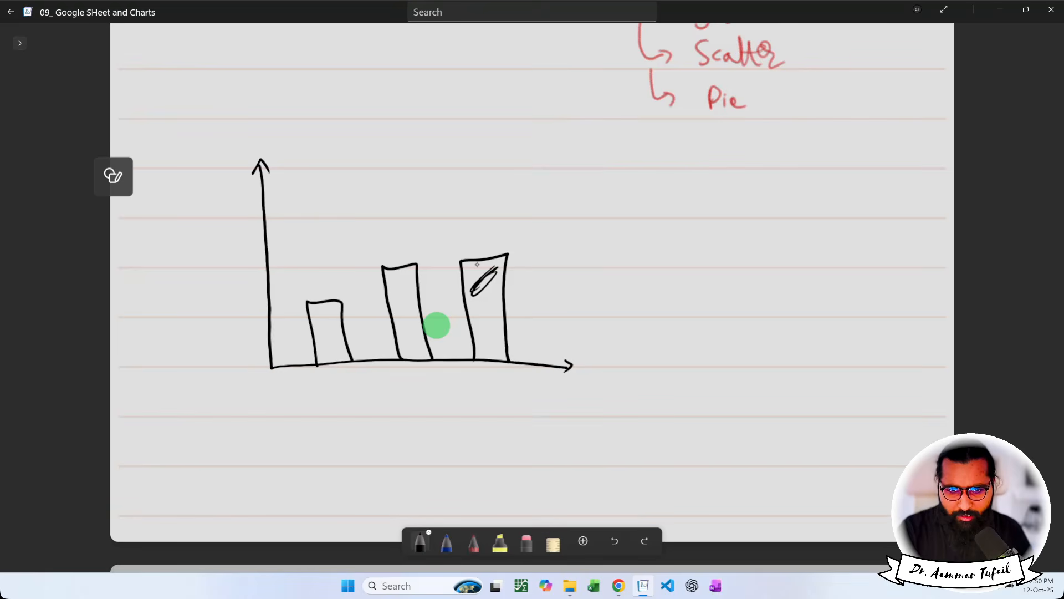
key(ctrl+z)
key(ctrl+z)
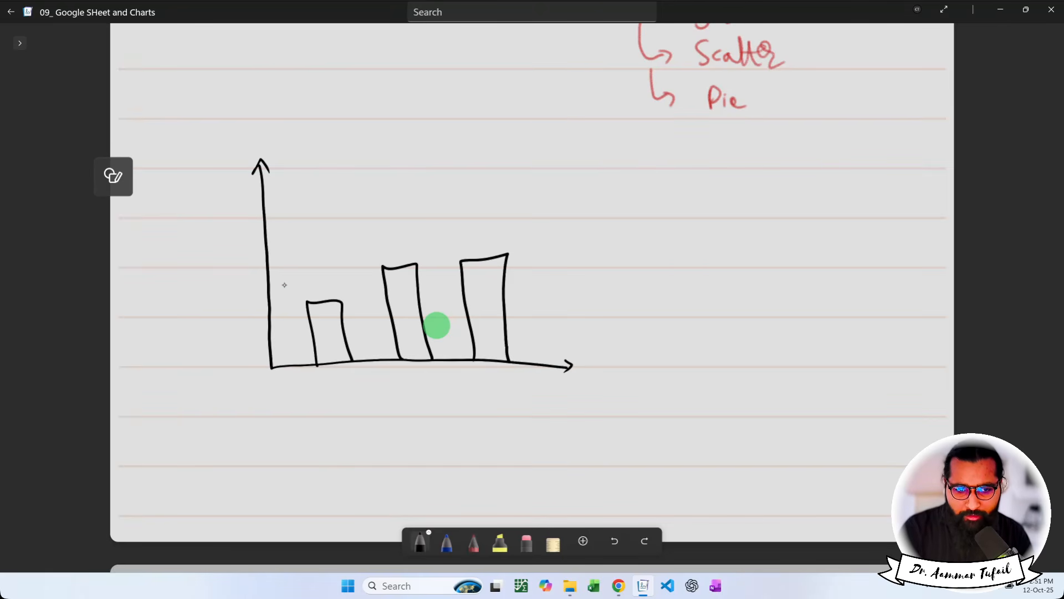
- Label the chart's vertical axis with a # sign and the handwritten word "Number"
drag(217, 243, 215, 280)
mouse_move(226, 239)
mouse_down()
mouse_move(227, 277)
mouse_move(240, 256)
mouse_up()
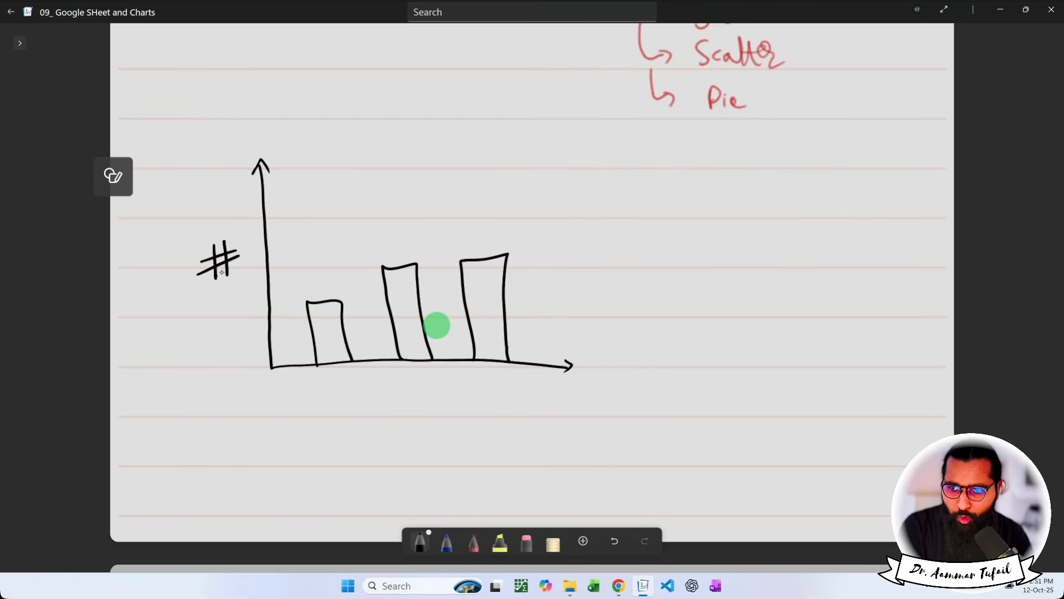
mouse_move(177, 301)
mouse_down()
mouse_move(177, 314)
mouse_move(196, 296)
mouse_move(211, 304)
mouse_move(262, 288)
mouse_up()
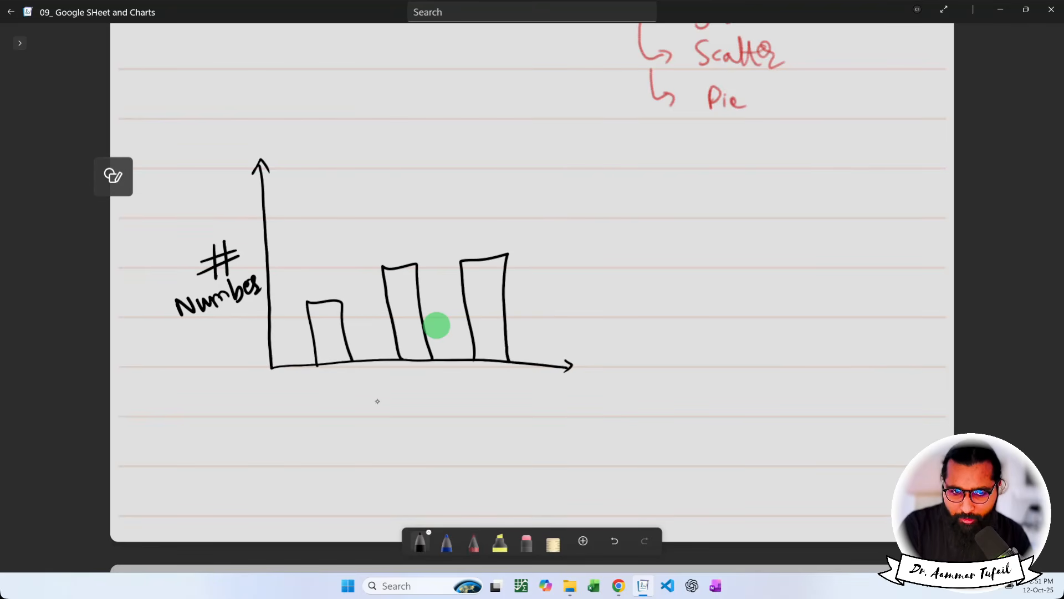
- Write "Categorical data" by hand beneath the chart's horizontal axis
mouse_move(384, 399)
mouse_down()
mouse_move(374, 403)
mouse_move(386, 422)
mouse_up()
drag(398, 410, 407, 421)
mouse_move(398, 403)
mouse_down()
mouse_move(416, 401)
mouse_move(431, 432)
mouse_move(466, 405)
mouse_move(521, 418)
mouse_up()
mouse_move(526, 383)
mouse_down()
mouse_move(529, 420)
mouse_move(474, 460)
mouse_move(485, 459)
mouse_up()
drag(507, 441, 519, 457)
mouse_move(513, 436)
mouse_down()
mouse_move(539, 432)
mouse_move(547, 452)
mouse_up()
click(553, 449)
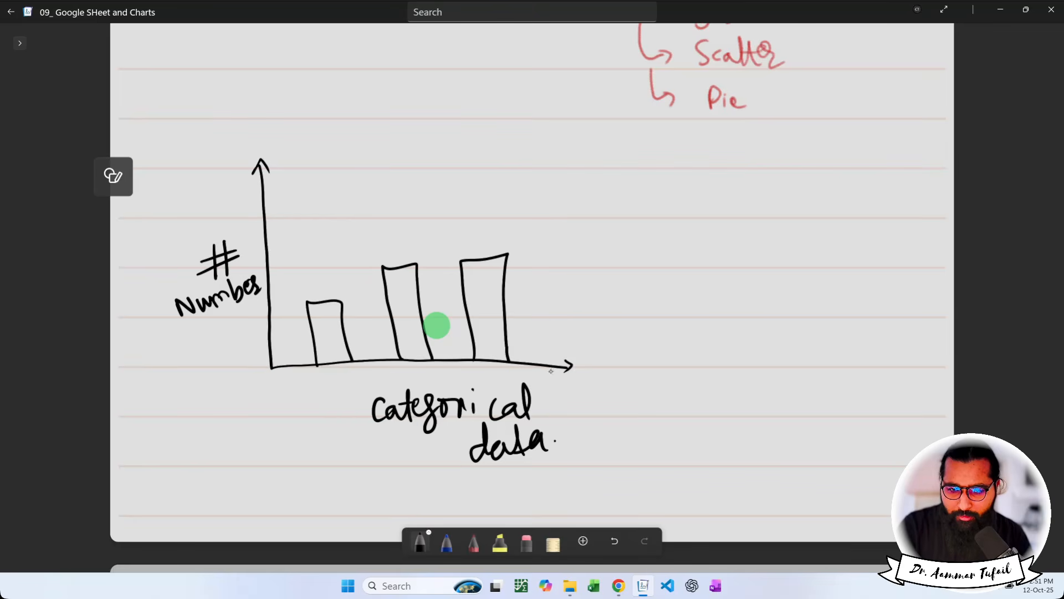
- Enclose "Categorical data" in square brackets and add two check marks beside each of the two axis labels
mouse_move(536, 378)
mouse_down()
mouse_move(562, 428)
mouse_move(552, 464)
mouse_up()
drag(375, 384, 390, 460)
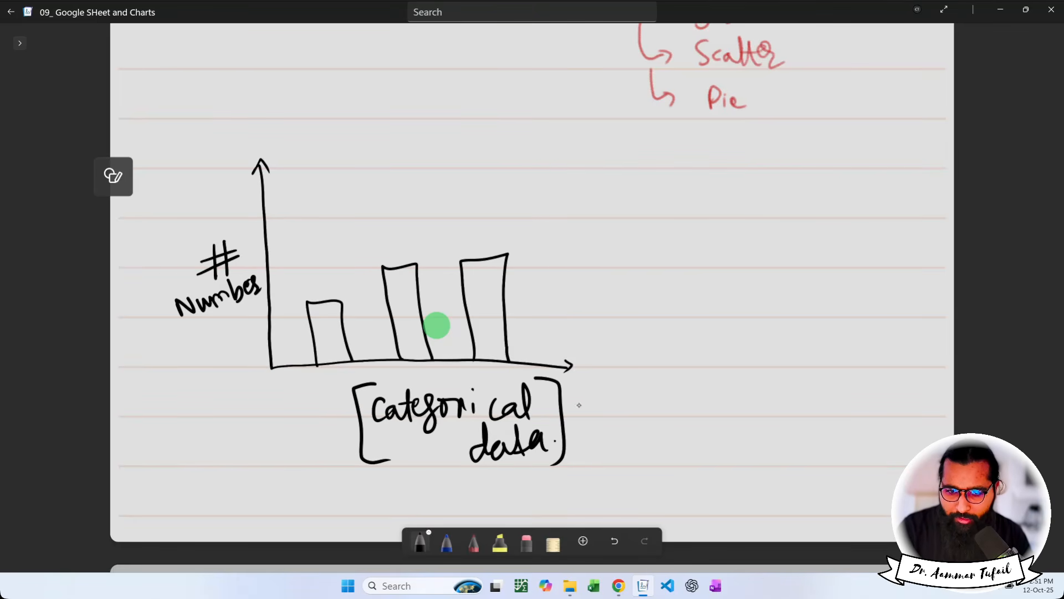
mouse_move(579, 405)
mouse_down()
mouse_move(594, 400)
mouse_move(604, 424)
mouse_up()
mouse_move(150, 283)
mouse_down()
mouse_move(165, 272)
mouse_move(166, 281)
mouse_up()
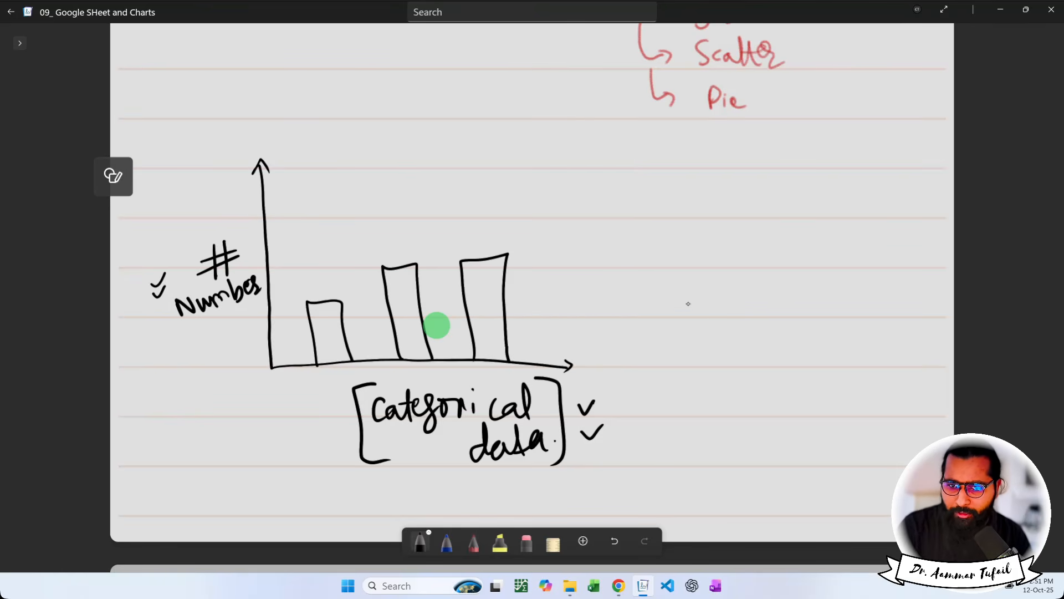
- Sketch a rising staircase line beside the bar chart, with dots marked above its steps
mouse_move(694, 330)
mouse_down()
mouse_move(781, 280)
mouse_move(792, 229)
mouse_move(901, 164)
mouse_move(915, 118)
mouse_move(940, 116)
mouse_up()
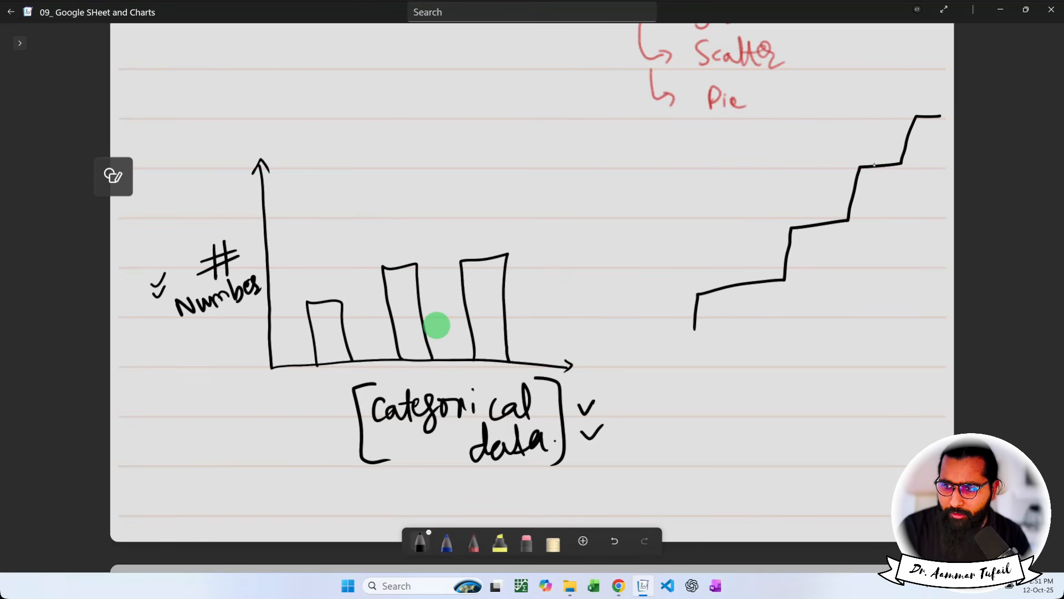
click(805, 218)
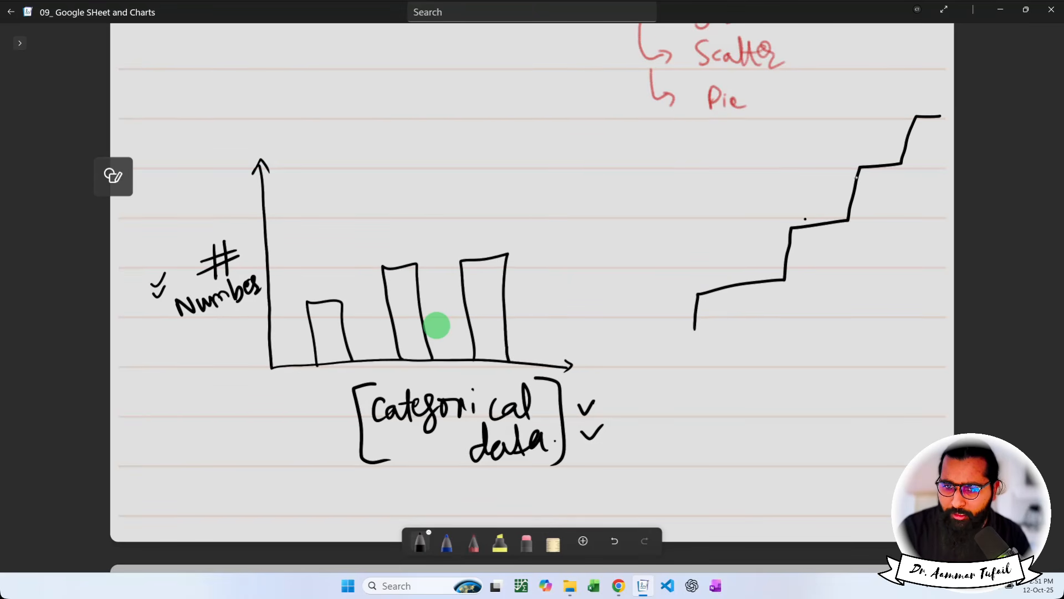
click(871, 157)
click(747, 236)
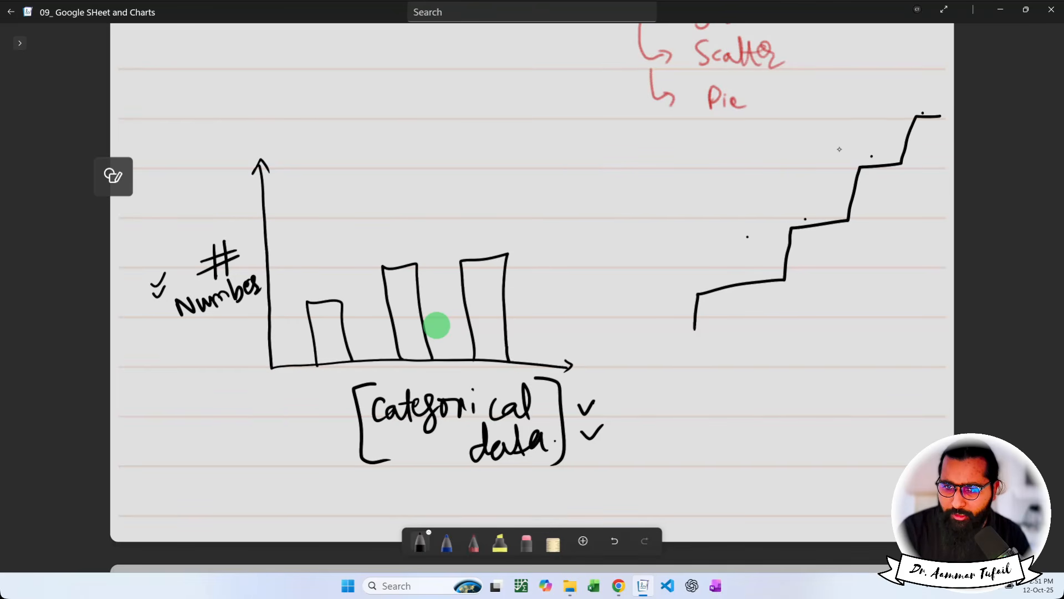
mouse_move(810, 96)
mouse_down()
mouse_move(940, 115)
mouse_move(671, 302)
mouse_move(792, 272)
mouse_move(836, 182)
mouse_move(911, 121)
mouse_up()
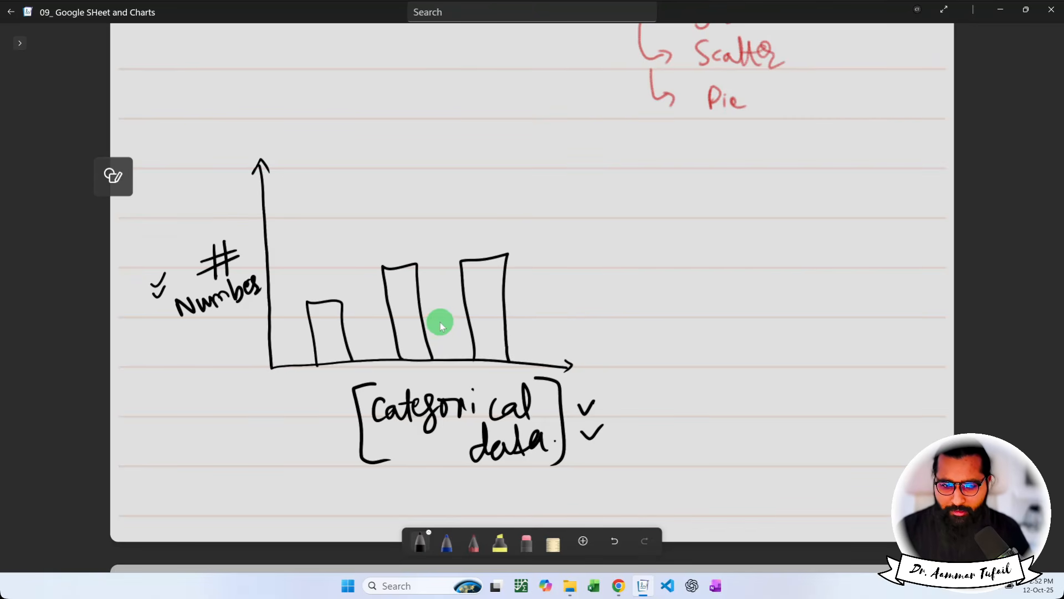
- Switch to the spreadsheet, examine Country as the categorical column and Population as the numeric one, and select A1:B11
key(alt+Tab)
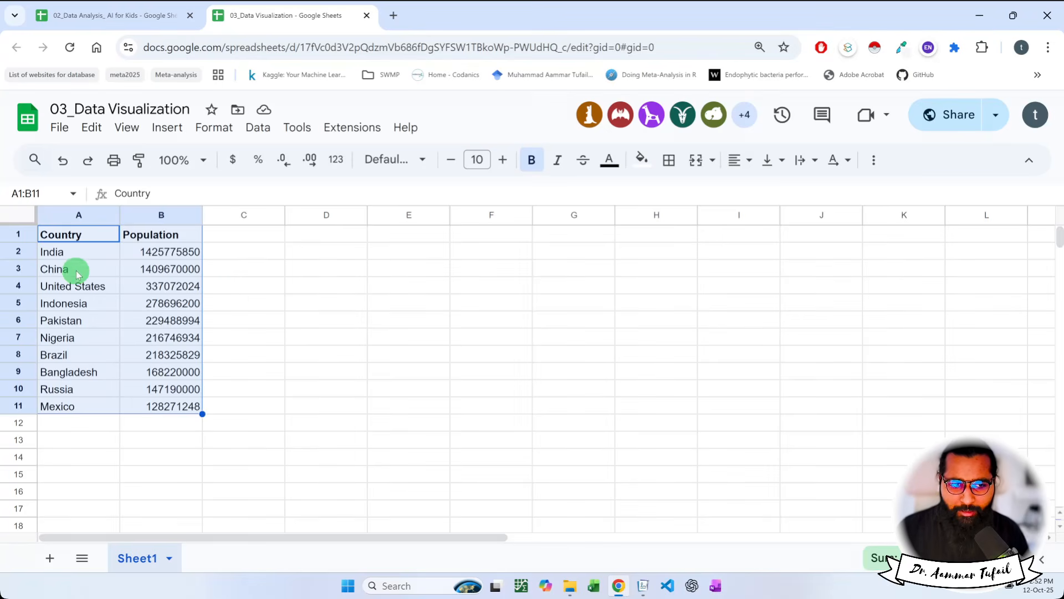
click(160, 268)
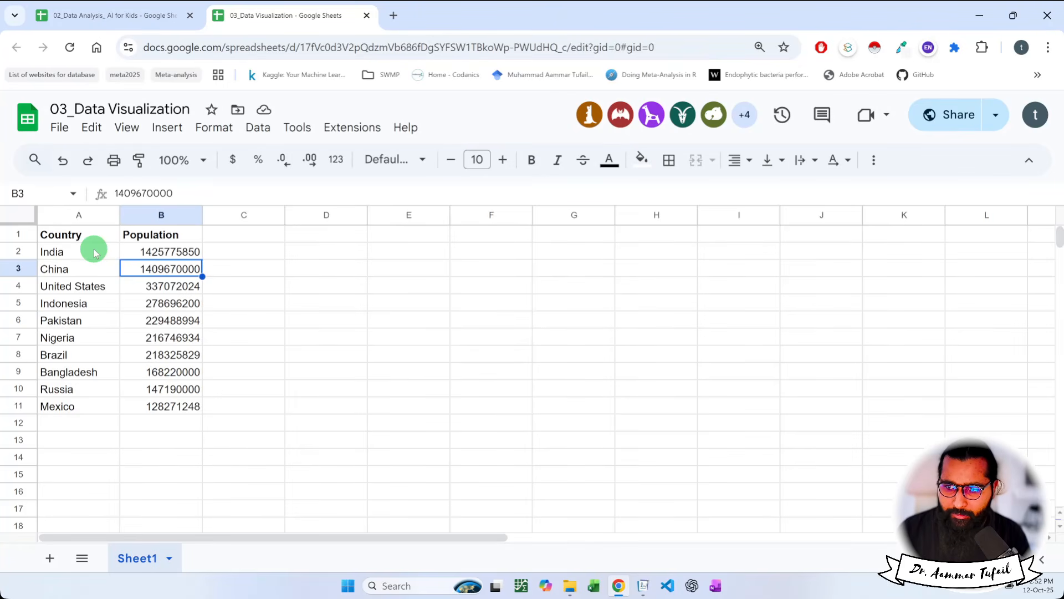
click(161, 217)
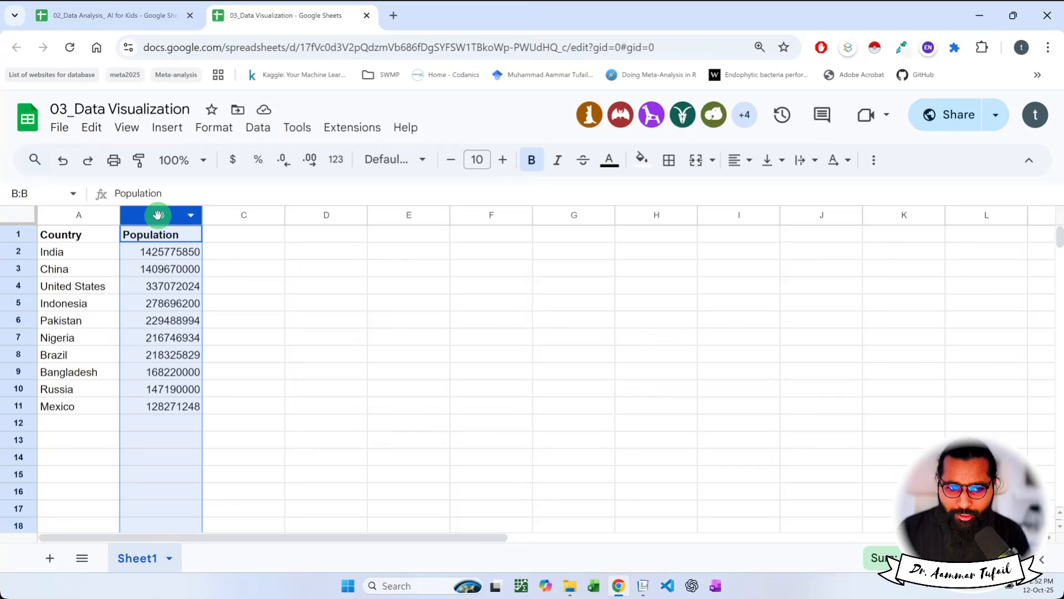
click(87, 214)
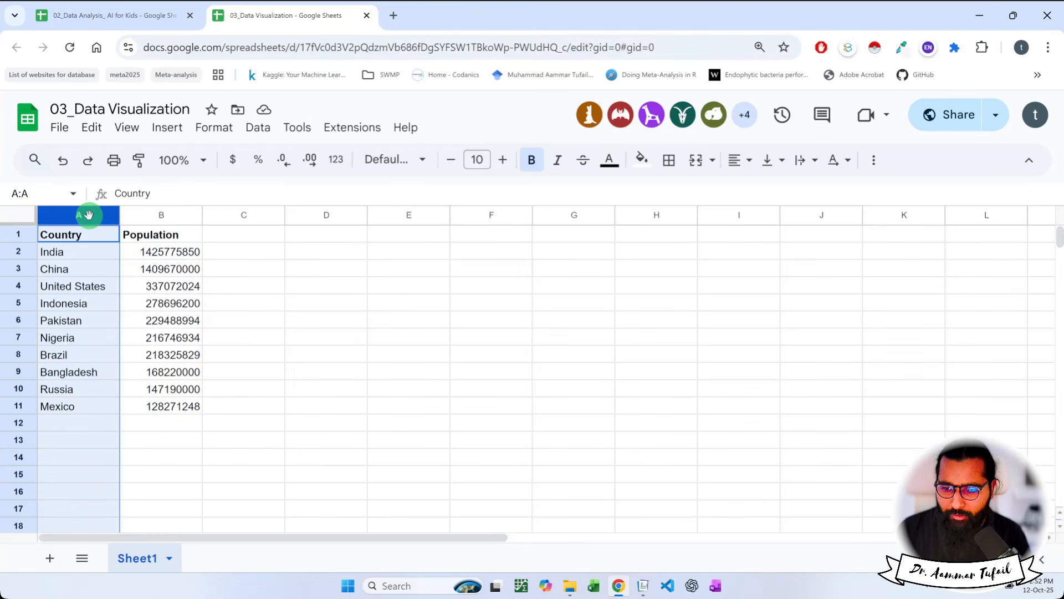
click(145, 235)
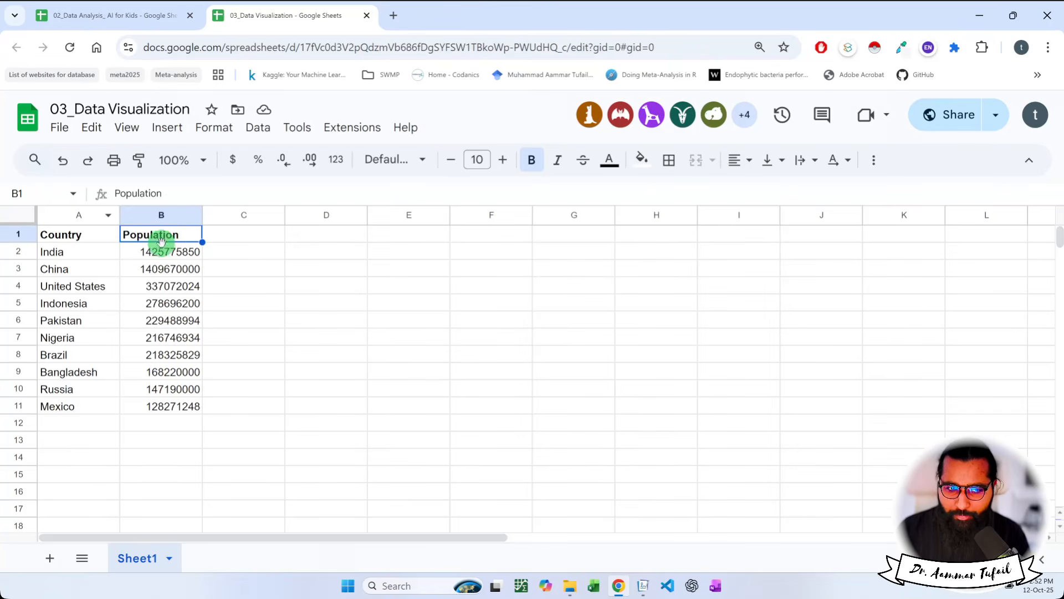
click(172, 250)
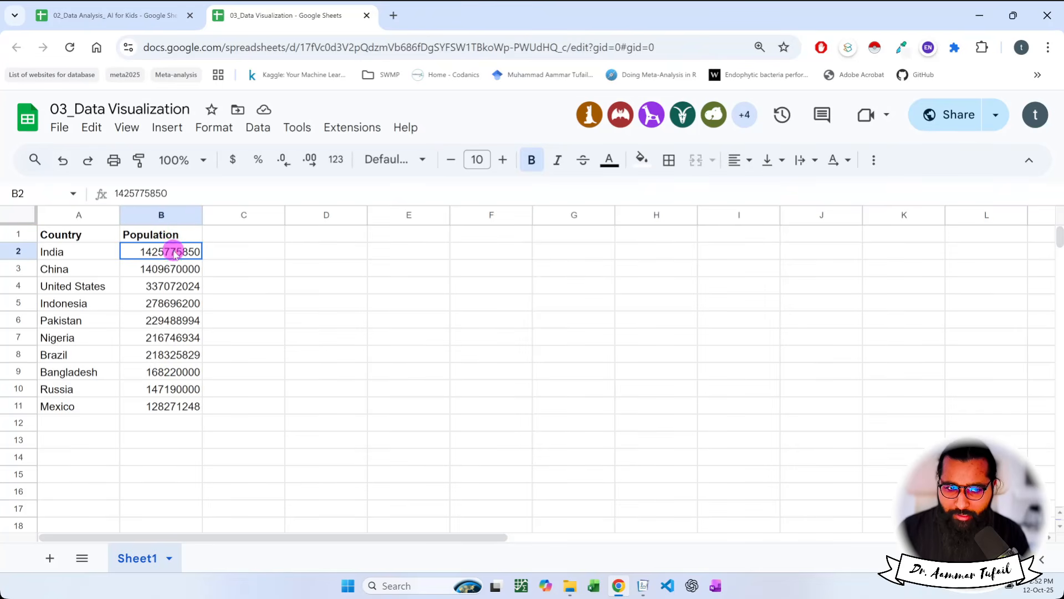
click(165, 215)
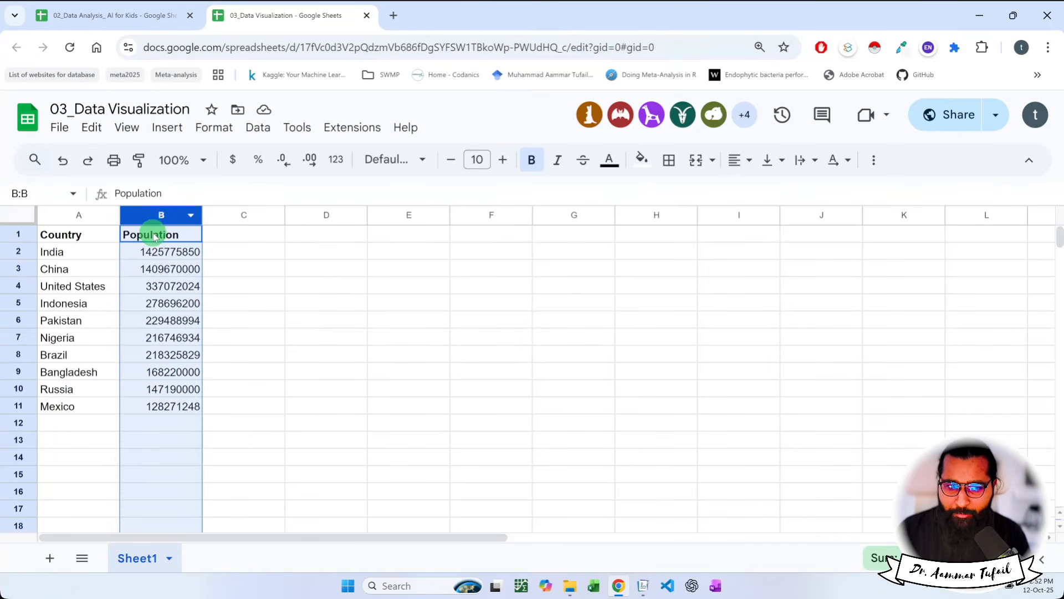
drag(150, 232, 159, 404)
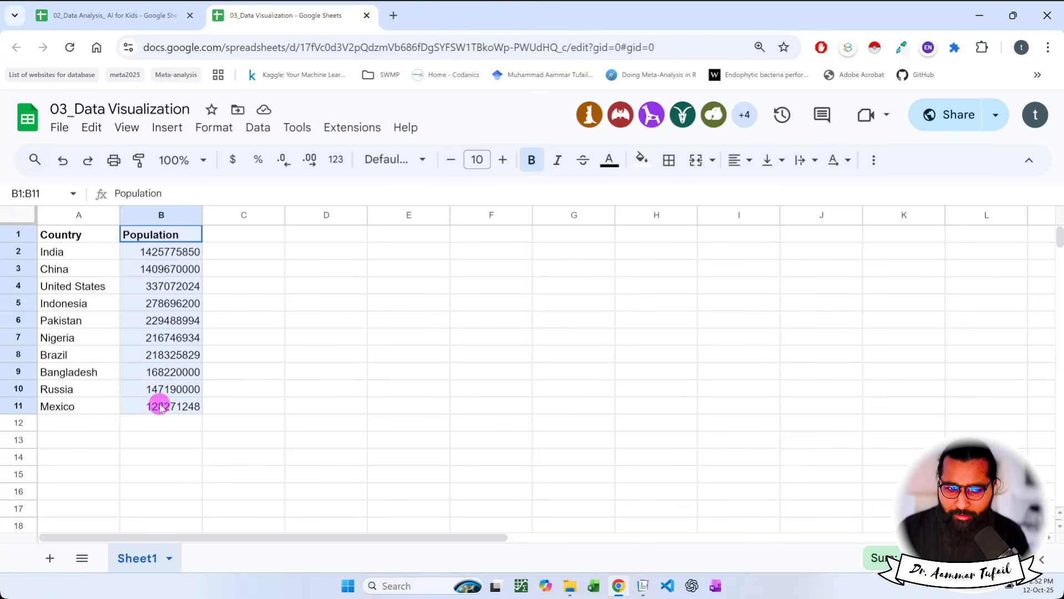
drag(52, 233, 85, 407)
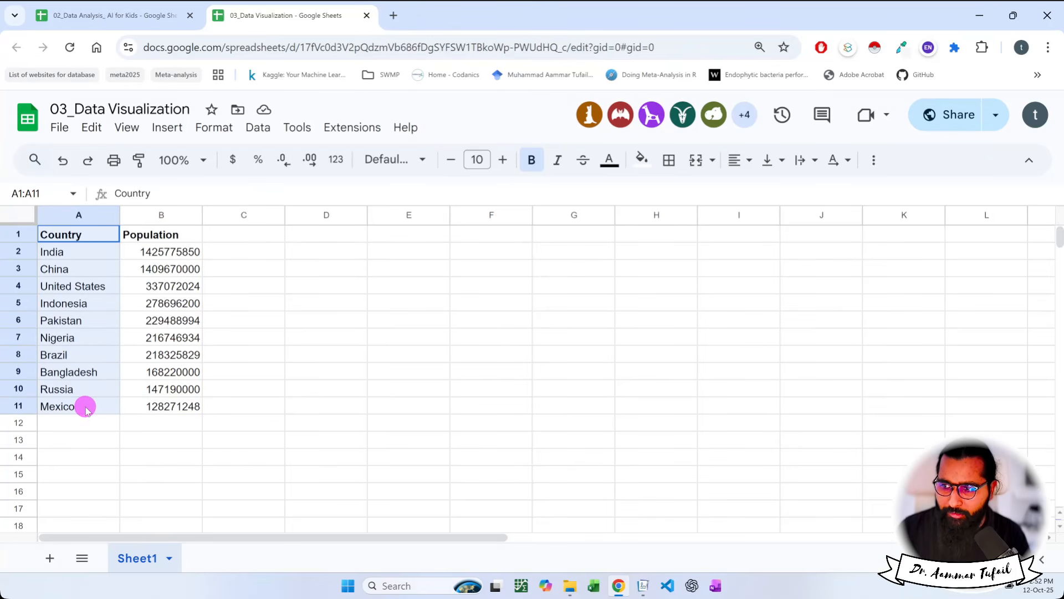
click(89, 373)
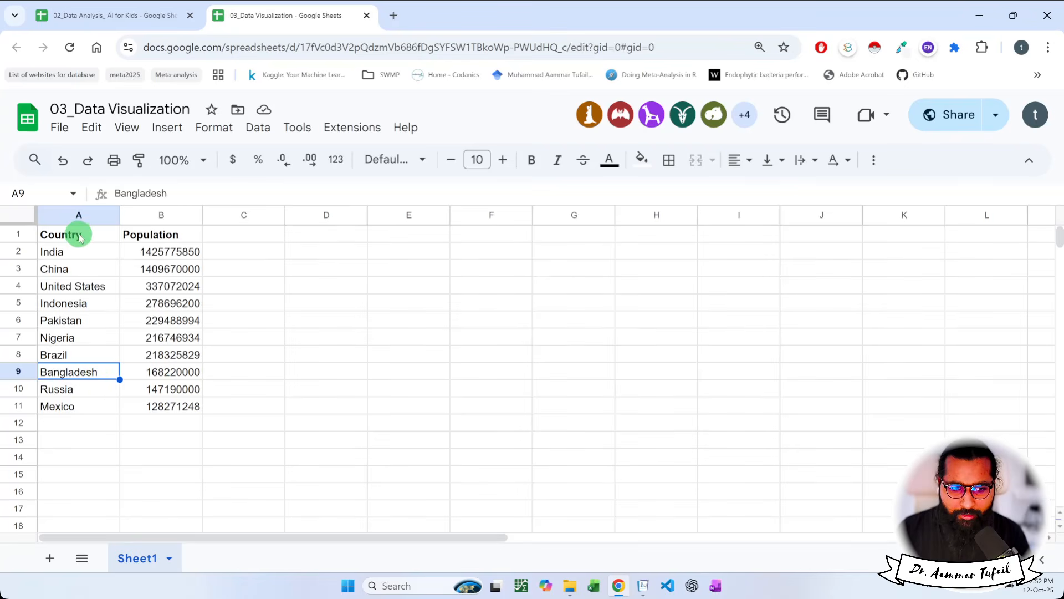
drag(79, 233, 168, 409)
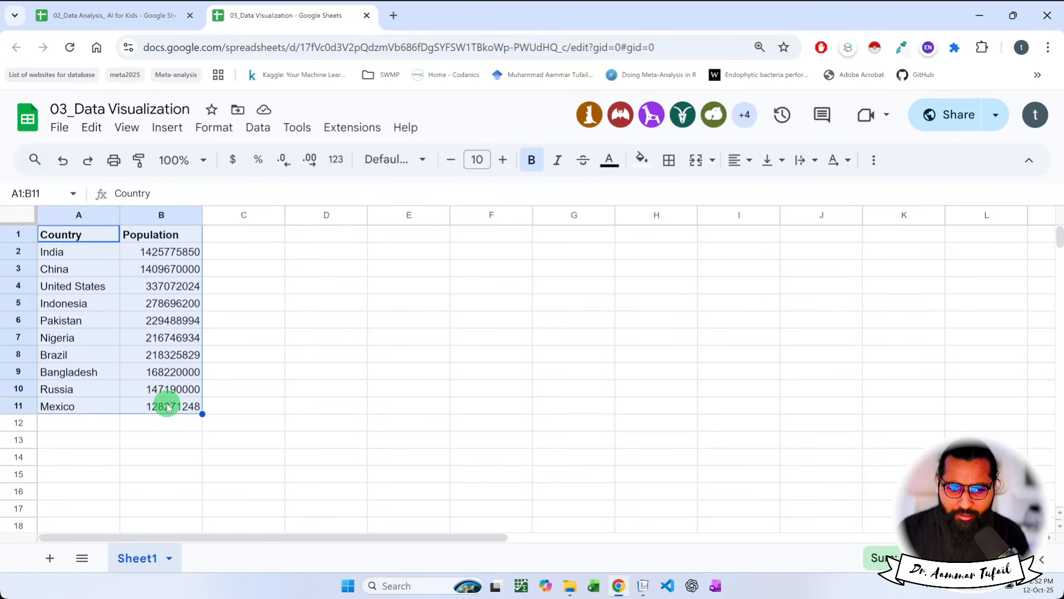
- Convert the range A1:B11 to a table and set the Country column's type to Text
right_click(168, 407)
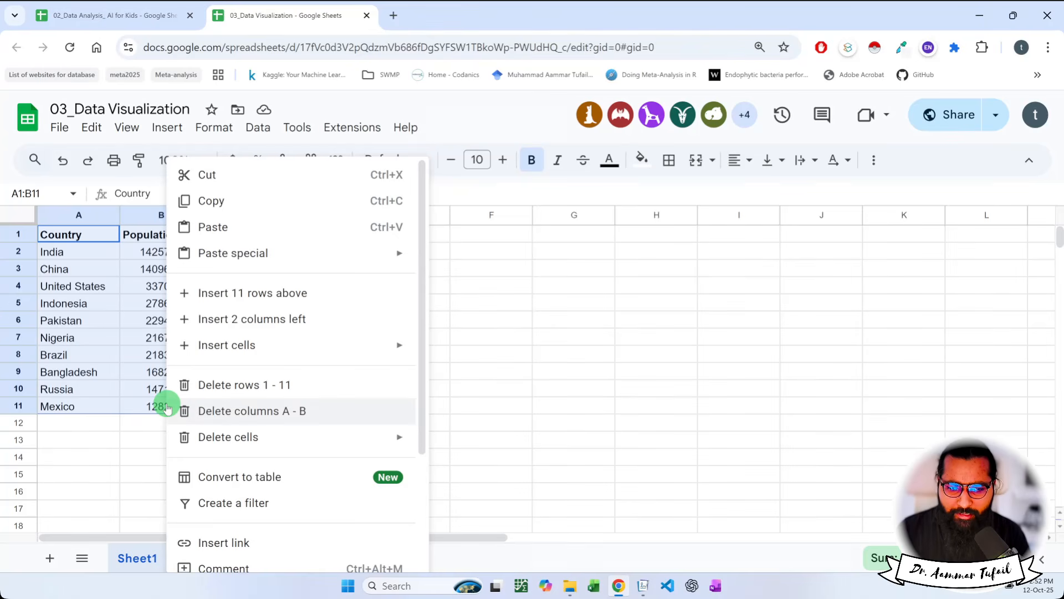
click(256, 475)
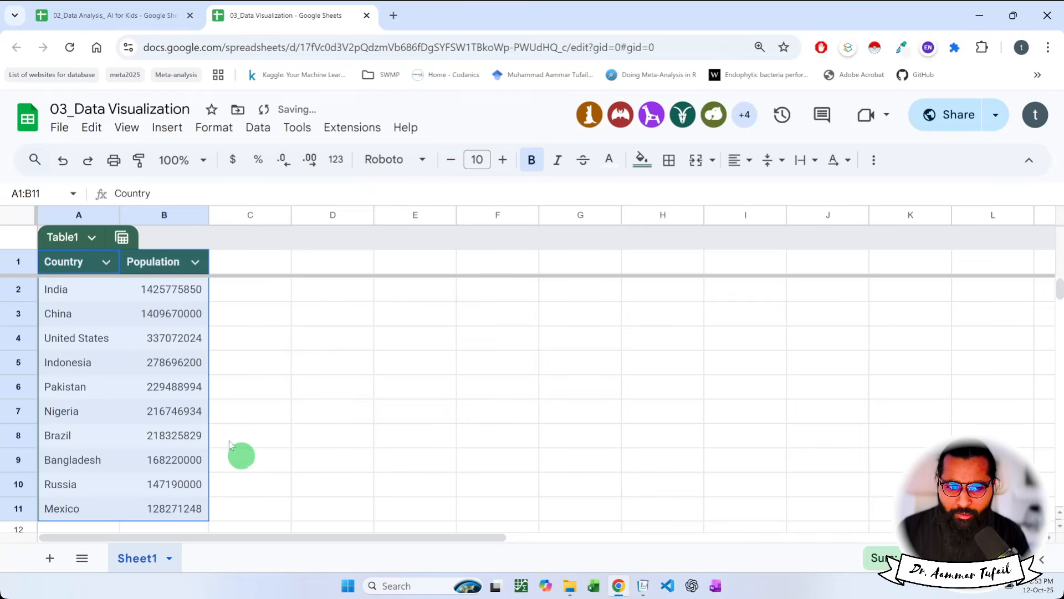
click(195, 263)
click(283, 294)
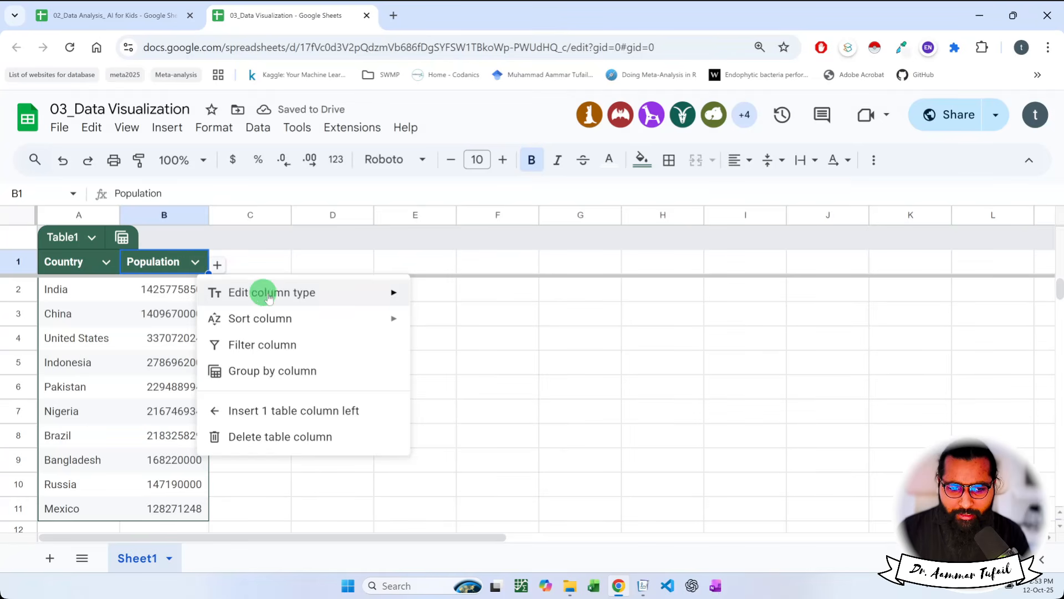
mouse_move(292, 322)
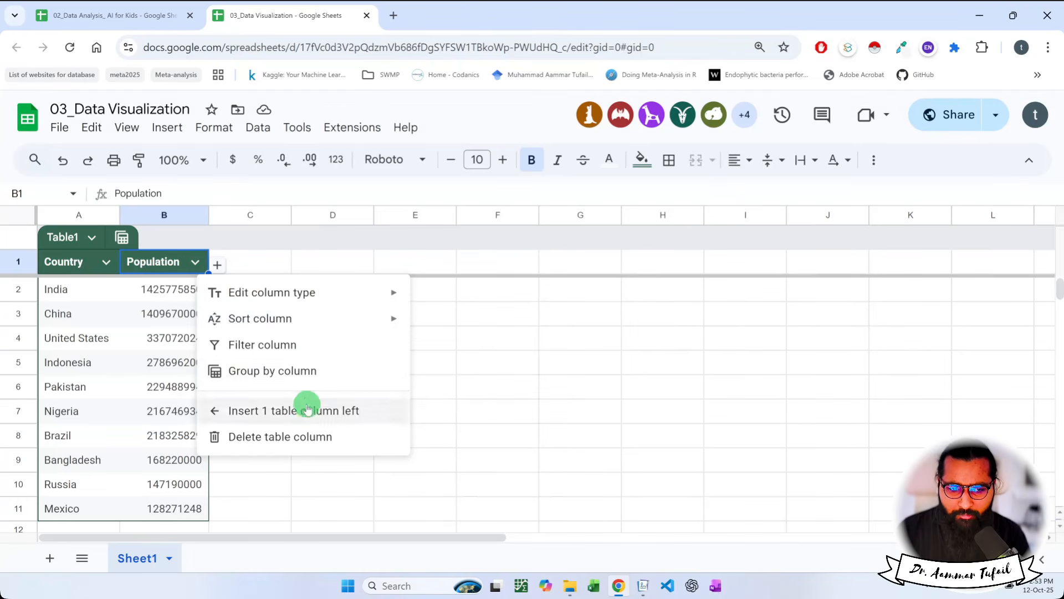
click(107, 263)
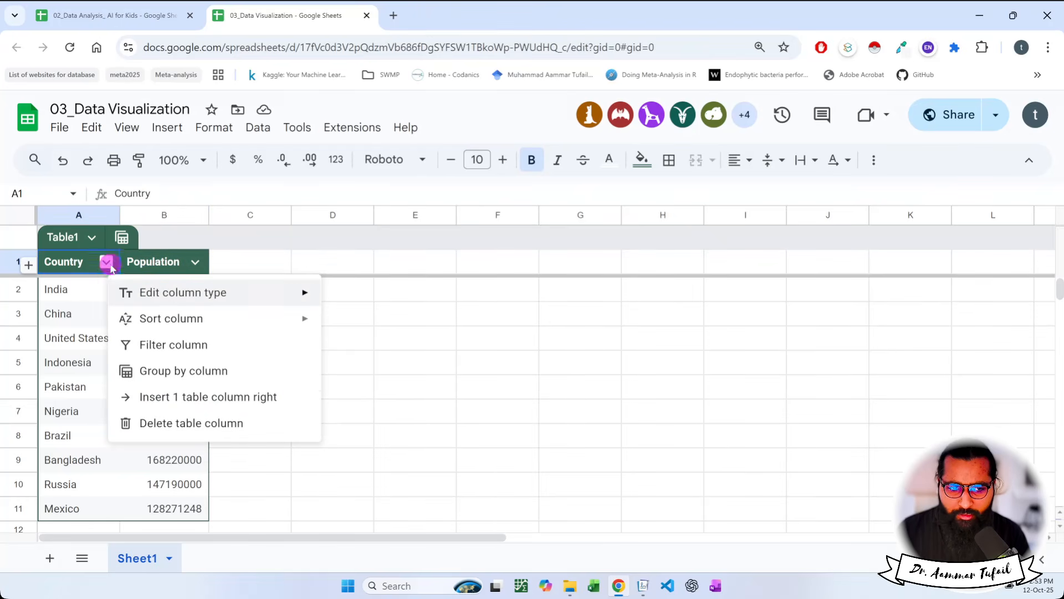
mouse_move(230, 289)
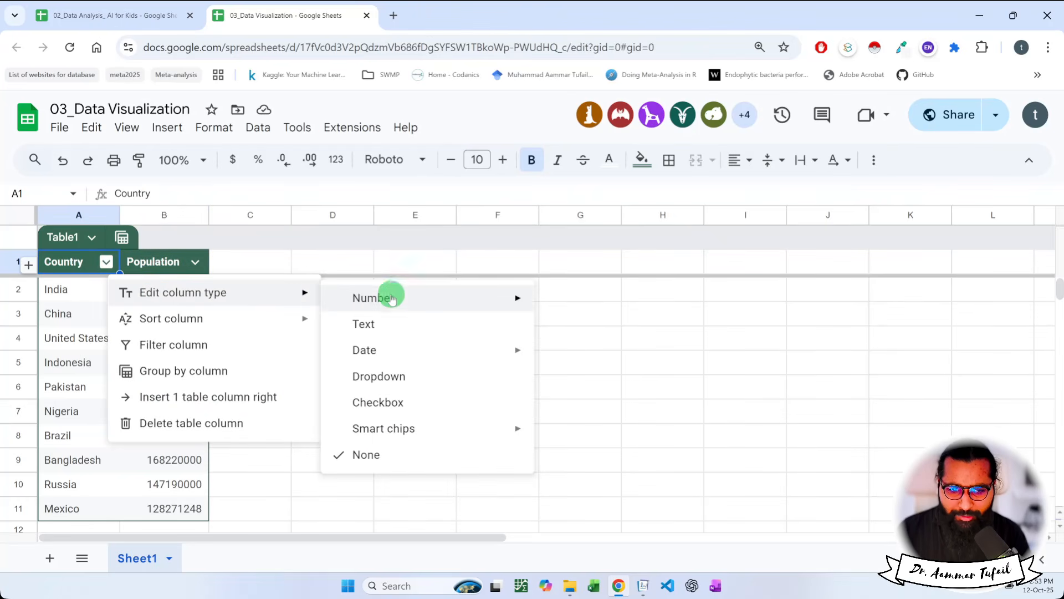
click(401, 330)
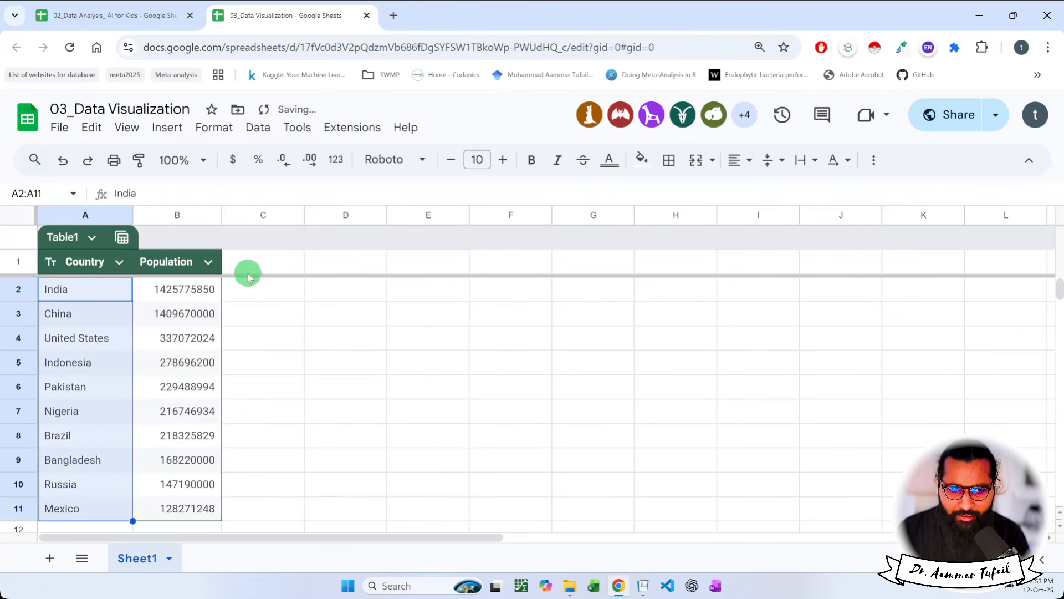
- Set the table's Population column type to Number
click(208, 262)
mouse_move(248, 287)
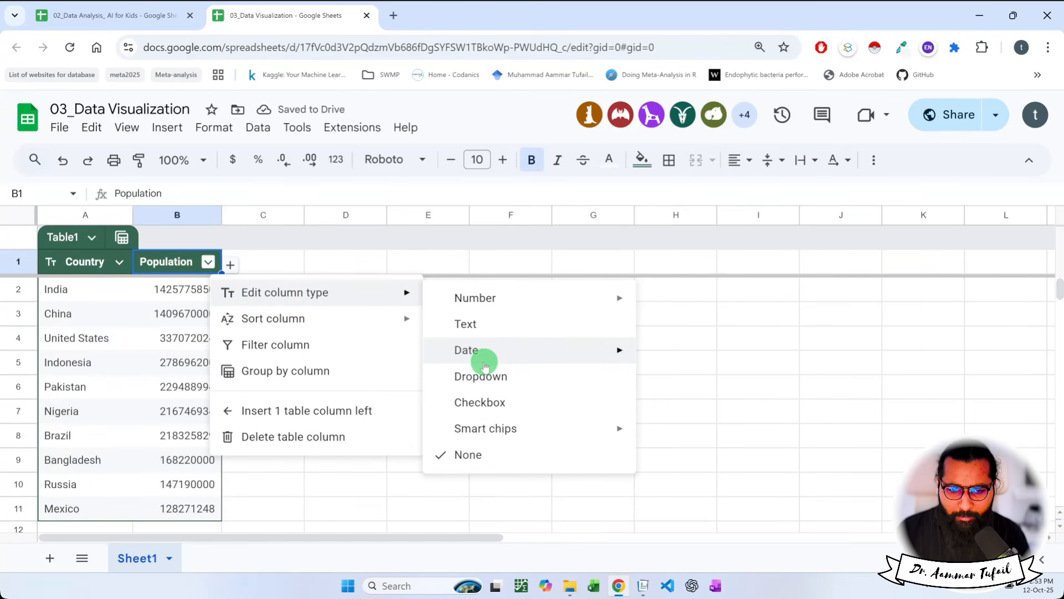
mouse_move(527, 290)
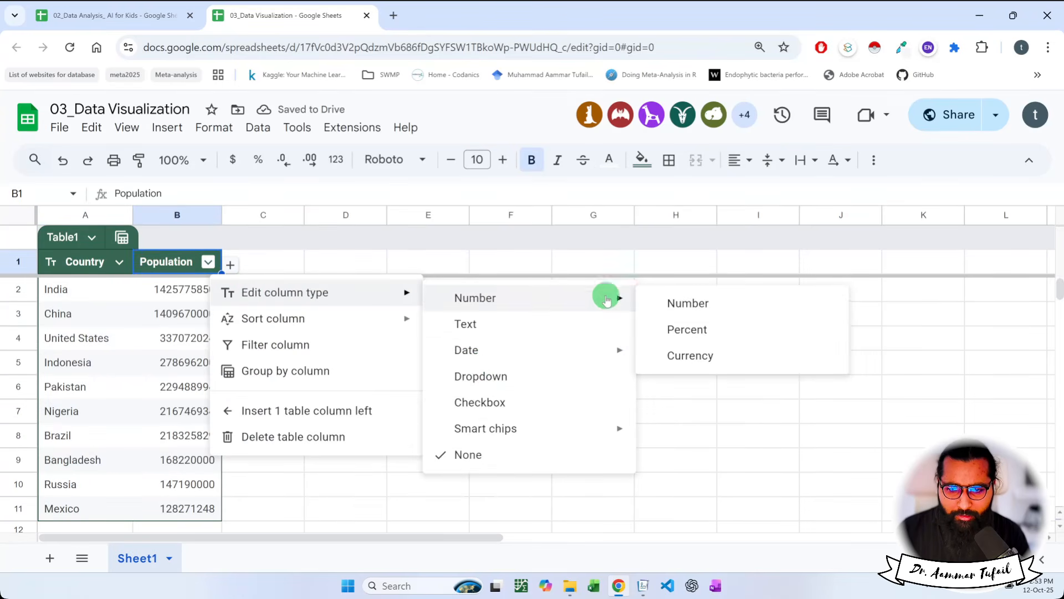
click(706, 301)
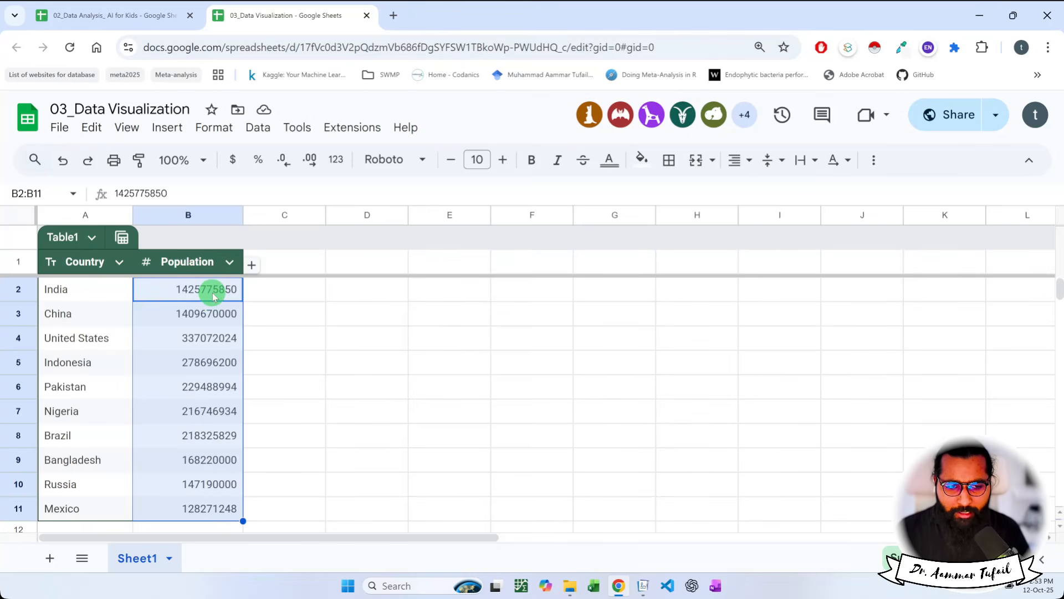
- Undo both column type changes and the table conversion
key(ctrl+z)
key(ctrl+z)
key(ctrl+z)
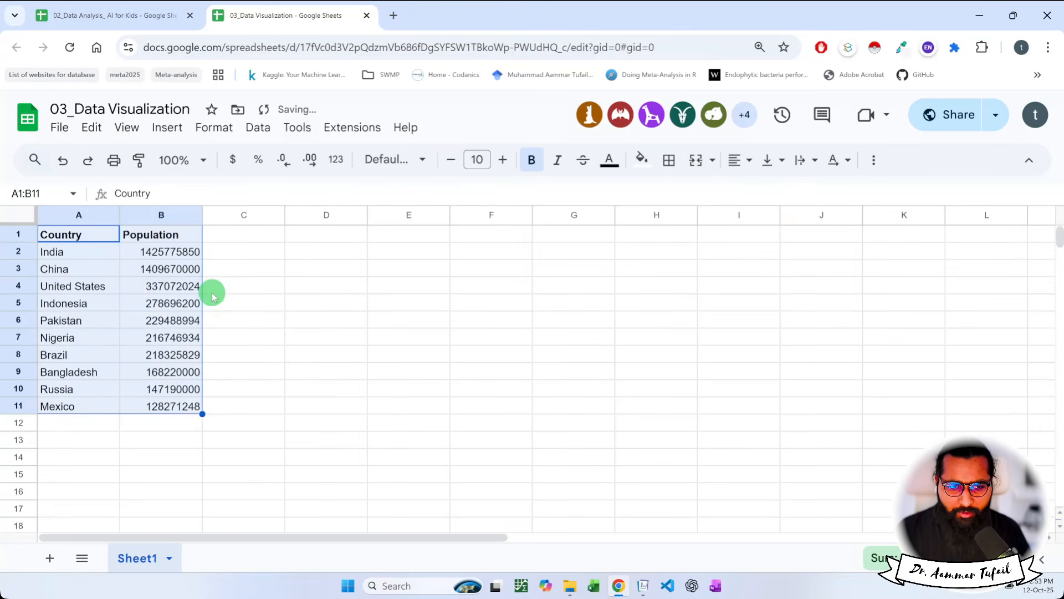
- Redo the table conversion with its column types, and undo it all again to restore the plain range
click(92, 127)
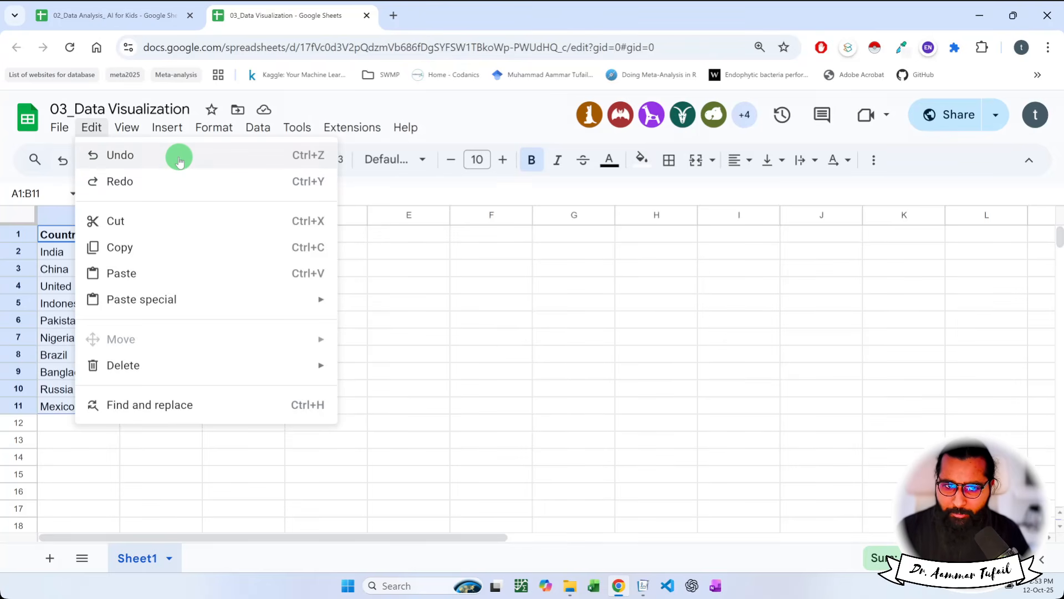
click(524, 359)
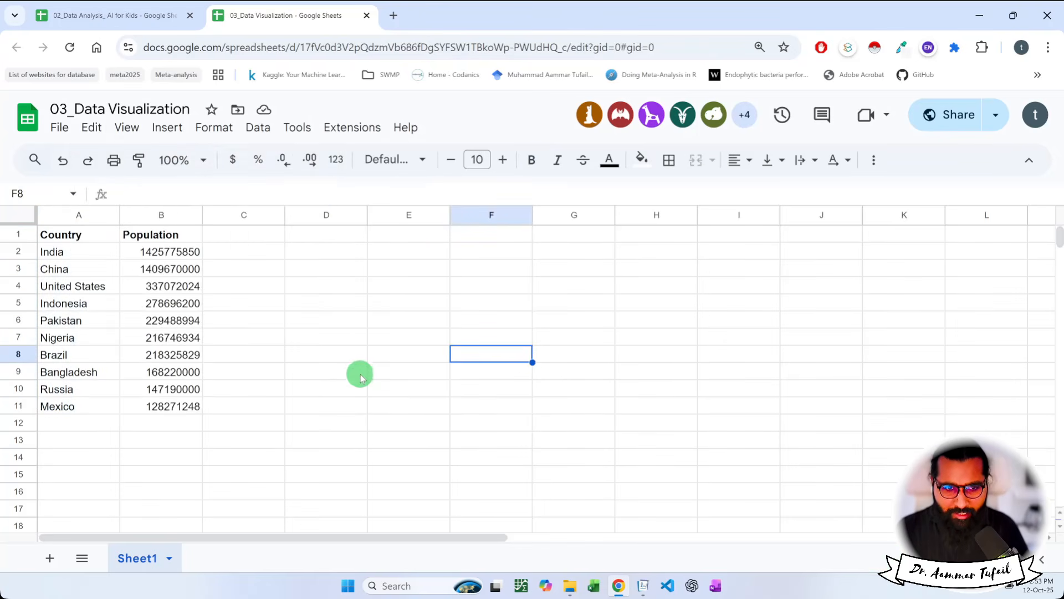
key(ctrl+y)
key(ctrl+y)
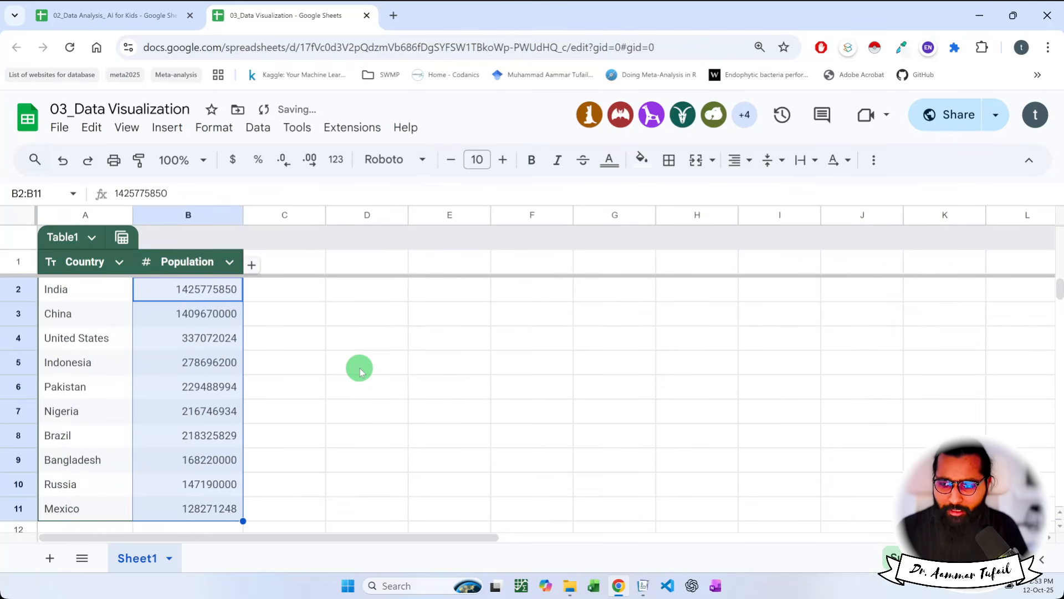
key(ctrl+z)
key(ctrl+z)
key(ctrl+z)
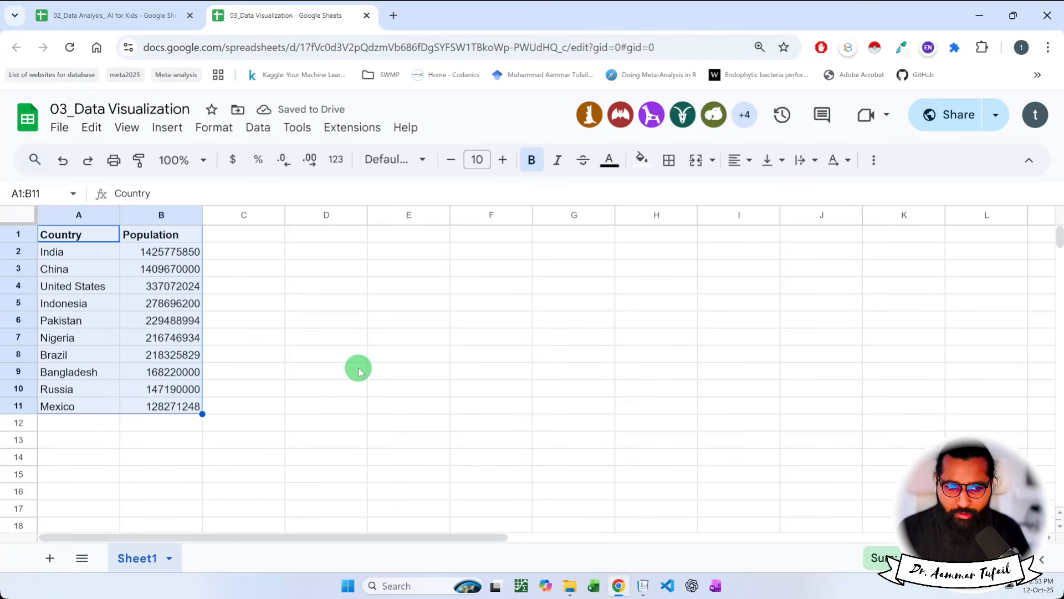
- Insert a chart from A1:B11 and open its list of chart types
click(105, 280)
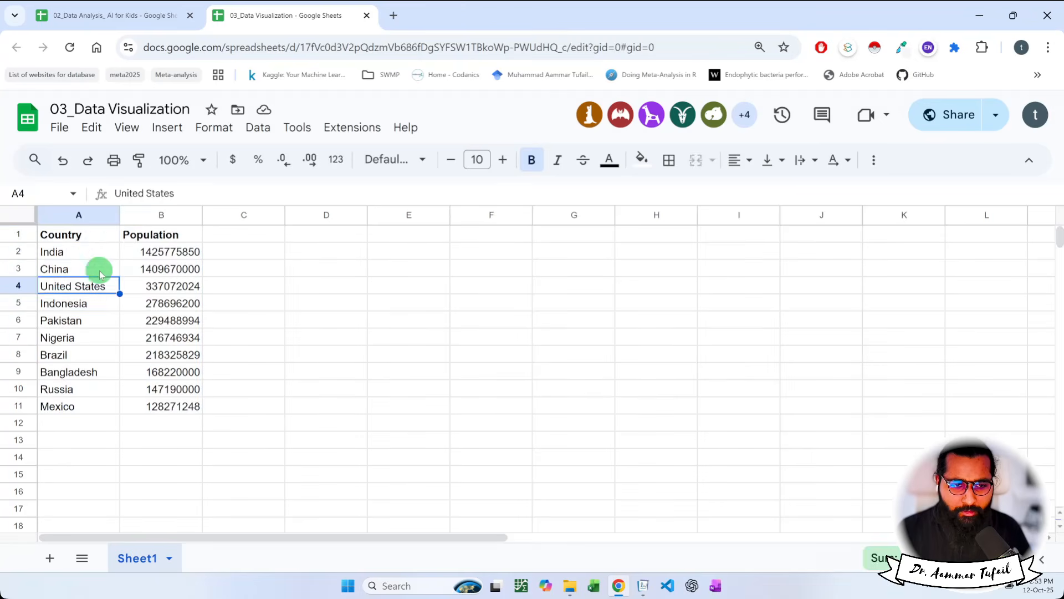
drag(86, 234, 167, 408)
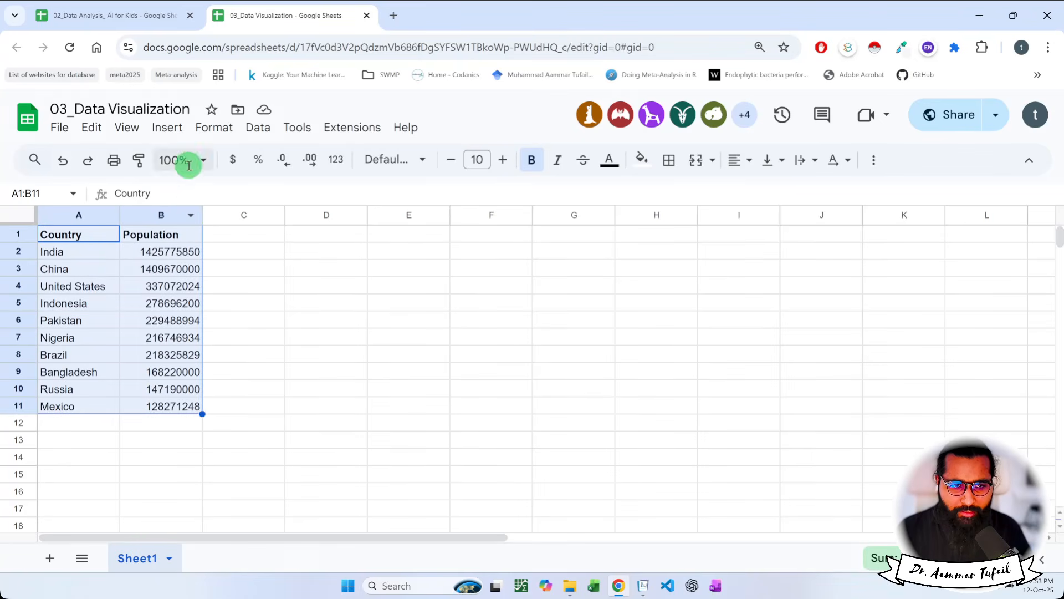
click(169, 128)
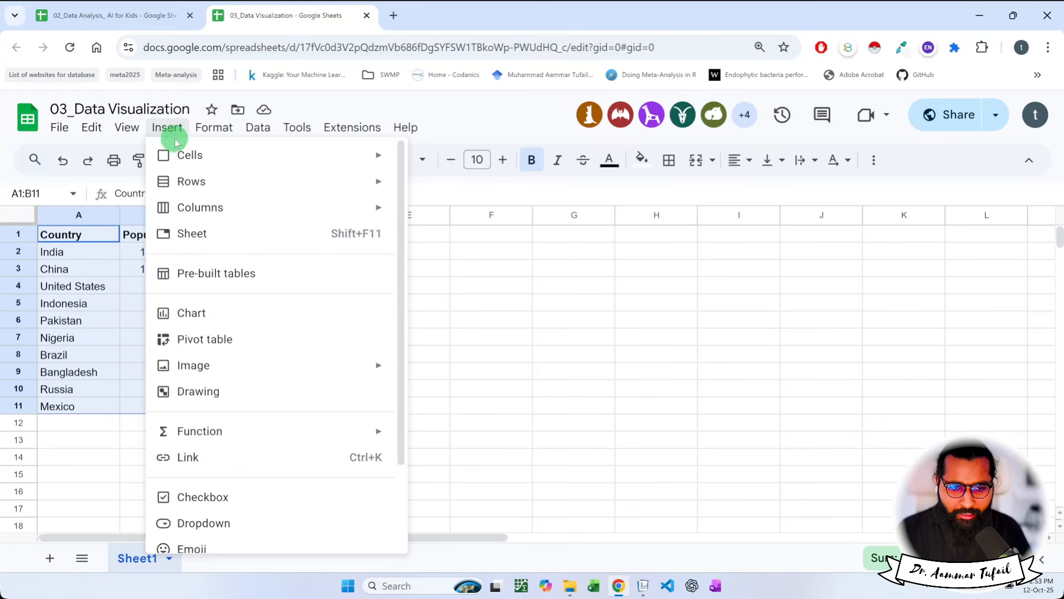
click(222, 313)
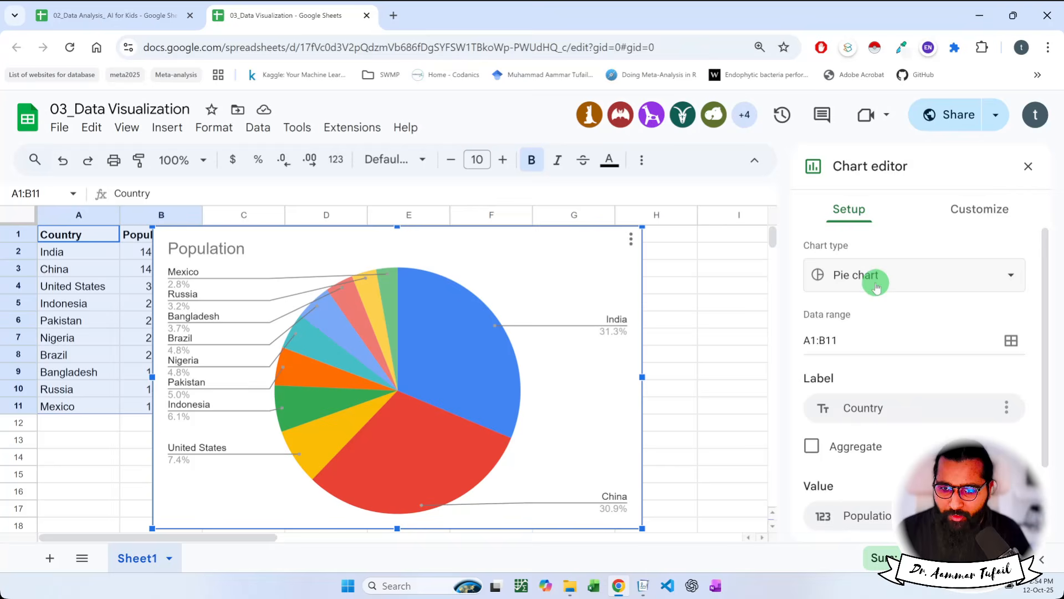
click(906, 280)
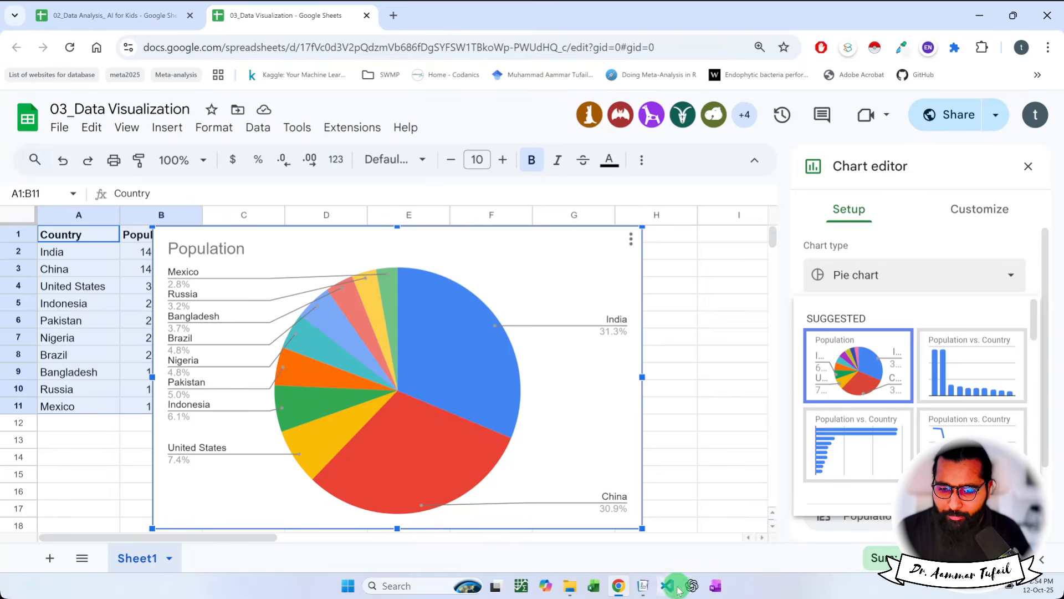
- Switch to the handwritten notes, sketch a vertical and a horizontal bar beside the bar chart, and erase both
click(643, 586)
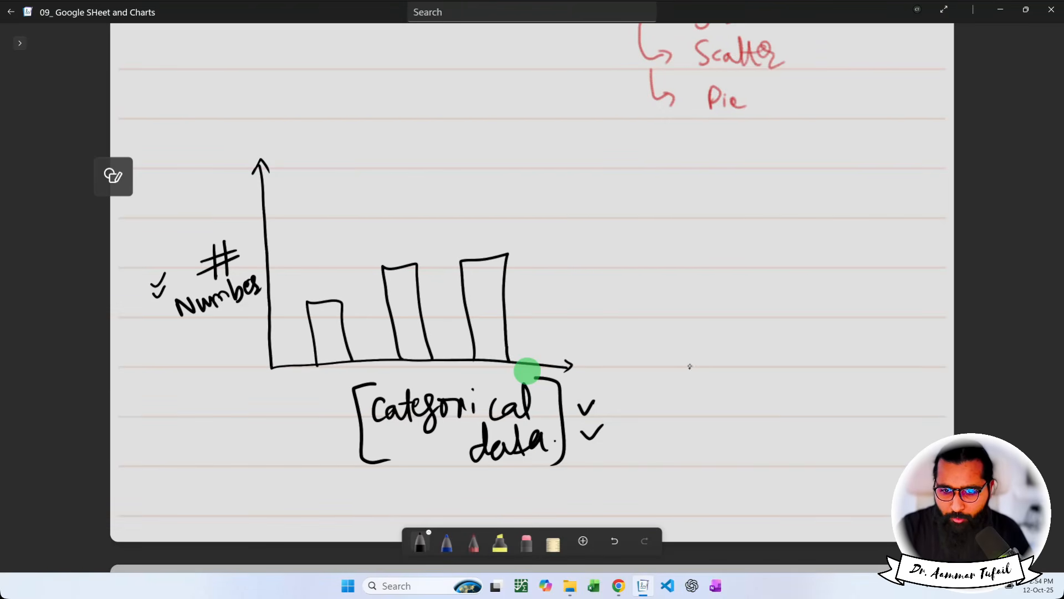
mouse_move(690, 367)
mouse_down()
mouse_move(689, 221)
mouse_move(705, 238)
mouse_move(708, 368)
mouse_up()
drag(686, 219, 706, 216)
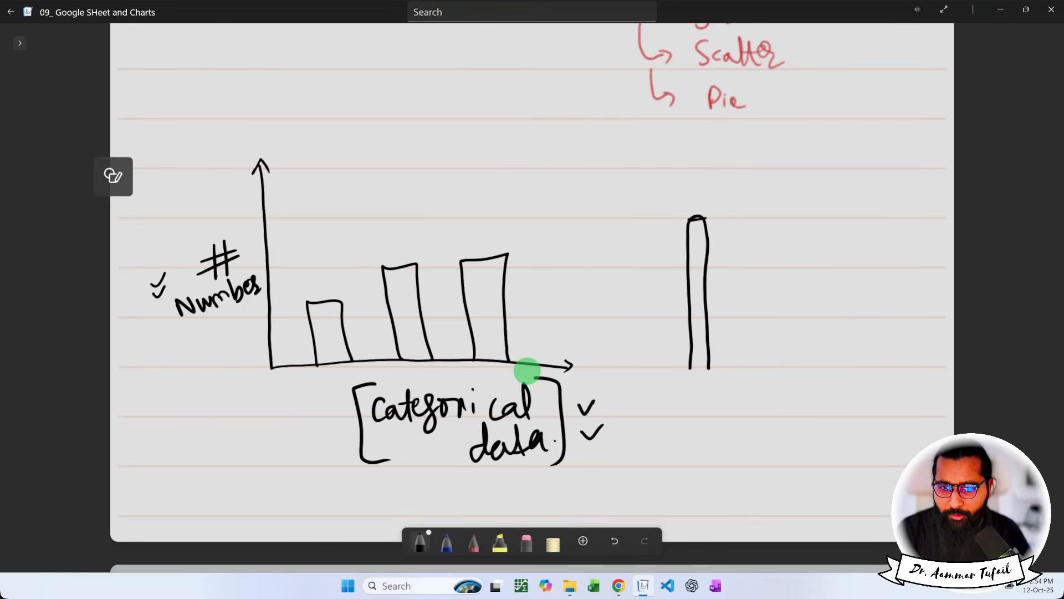
drag(688, 370, 709, 369)
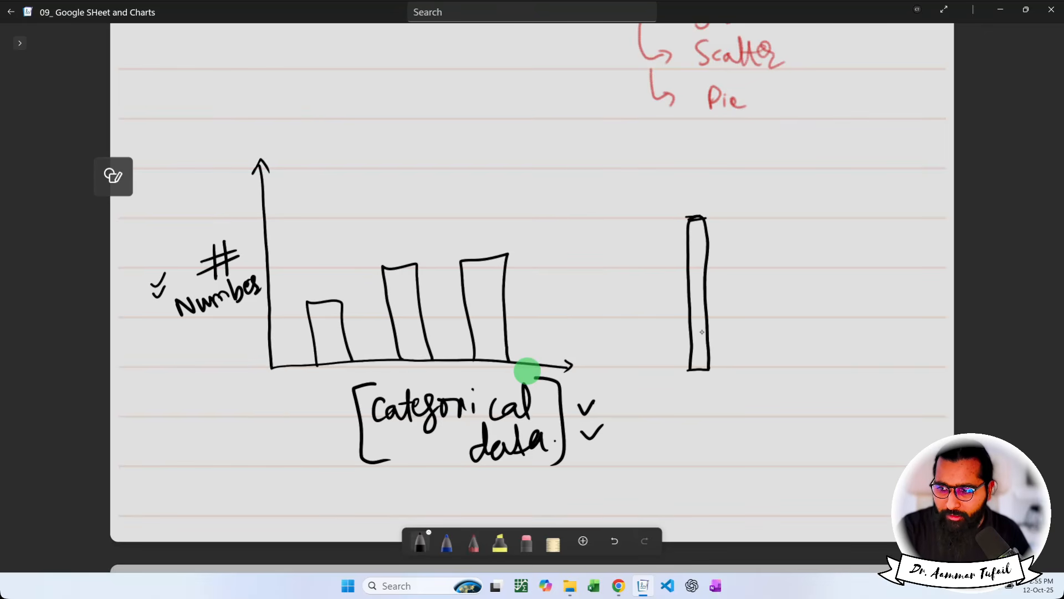
mouse_move(746, 222)
mouse_down()
mouse_move(852, 217)
mouse_move(807, 239)
mouse_move(750, 241)
mouse_move(745, 227)
mouse_move(739, 299)
mouse_up()
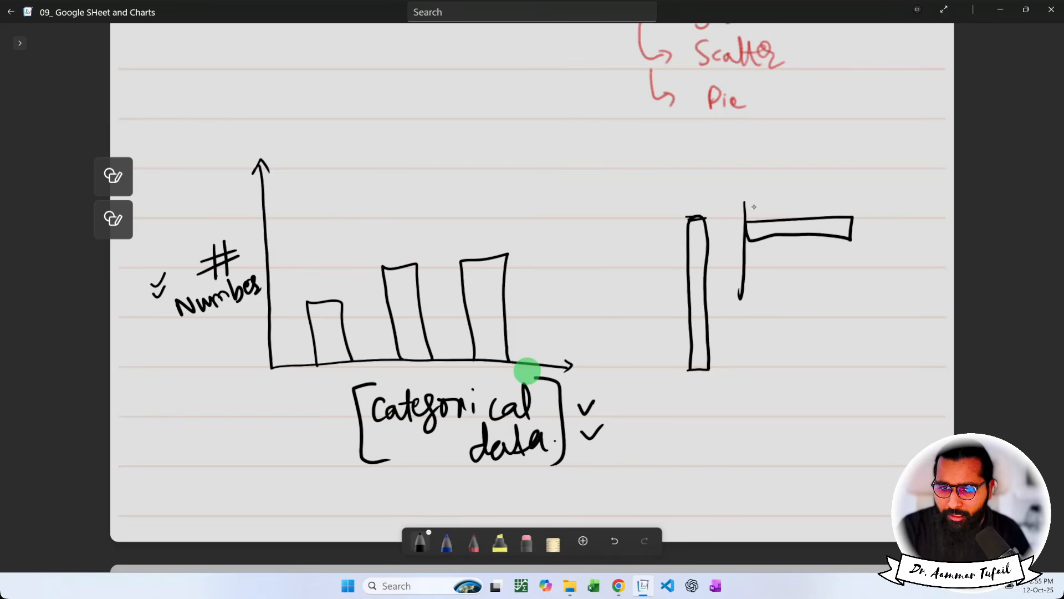
mouse_move(671, 230)
mouse_down()
mouse_move(771, 205)
mouse_move(677, 363)
mouse_up()
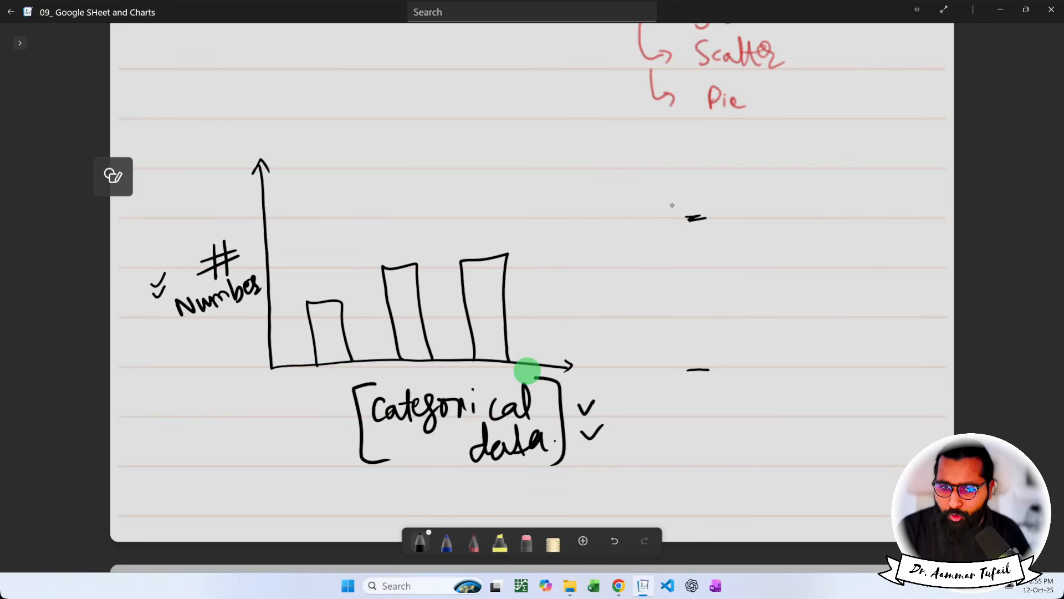
mouse_move(671, 205)
mouse_down()
mouse_move(685, 249)
mouse_move(688, 360)
mouse_up()
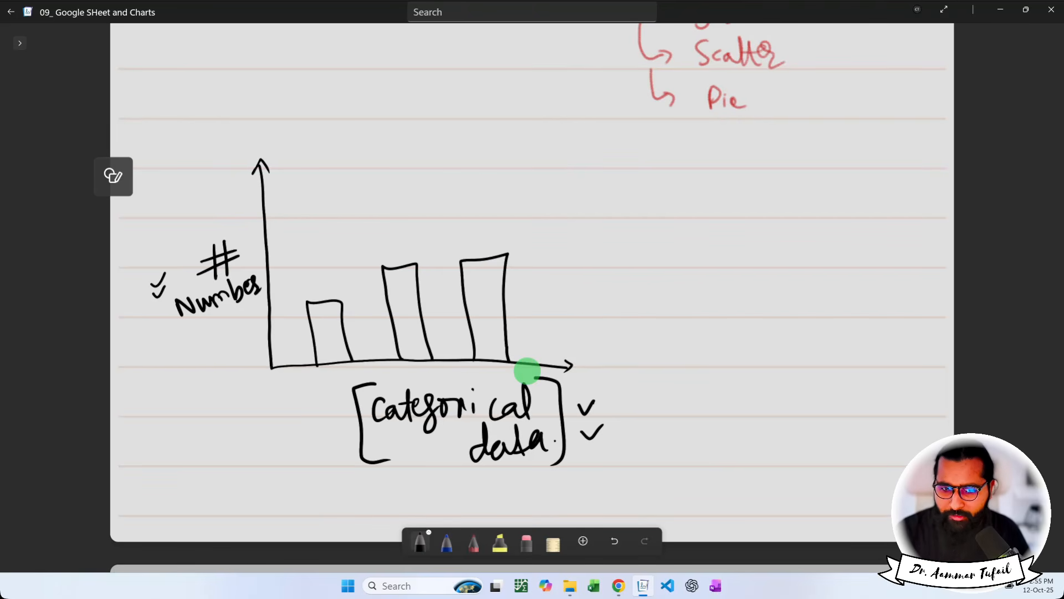
- Return to the spreadsheet, change the pie chart to a Column chart, and move it clear of the Population column
key(alt+Tab)
click(841, 283)
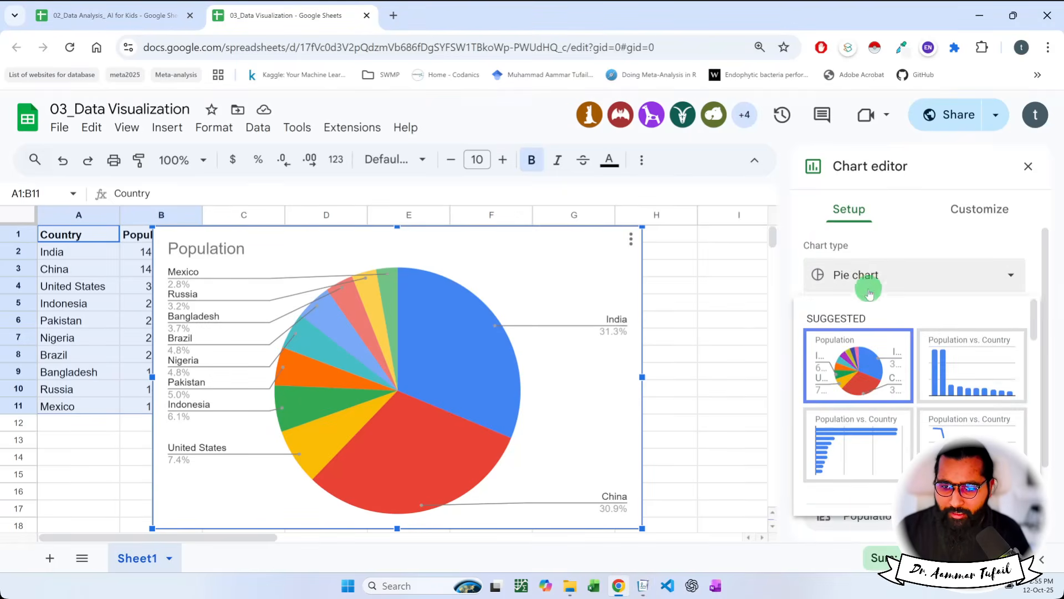
click(941, 347)
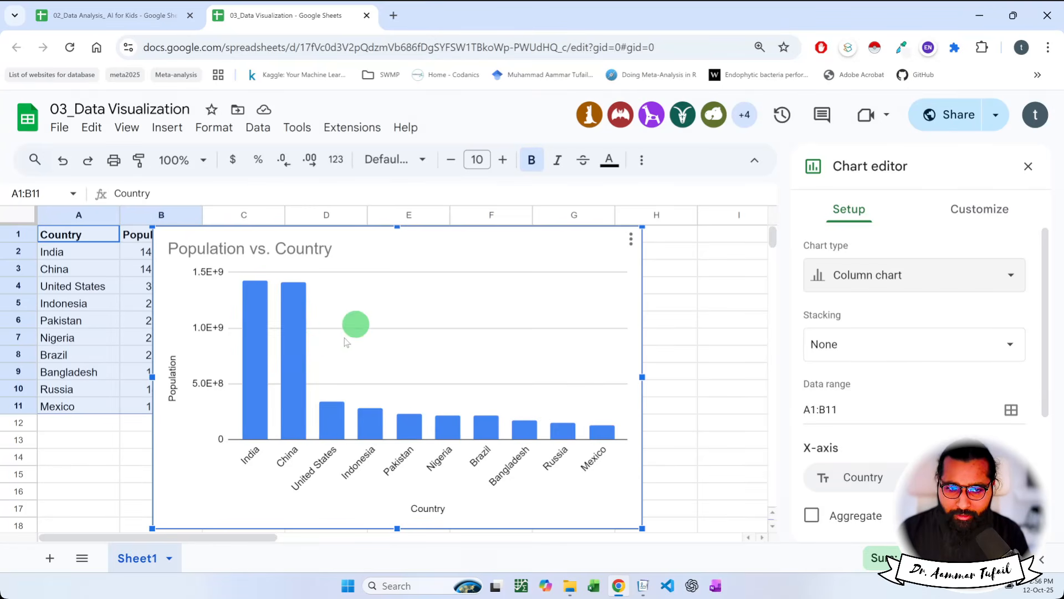
drag(366, 234, 479, 232)
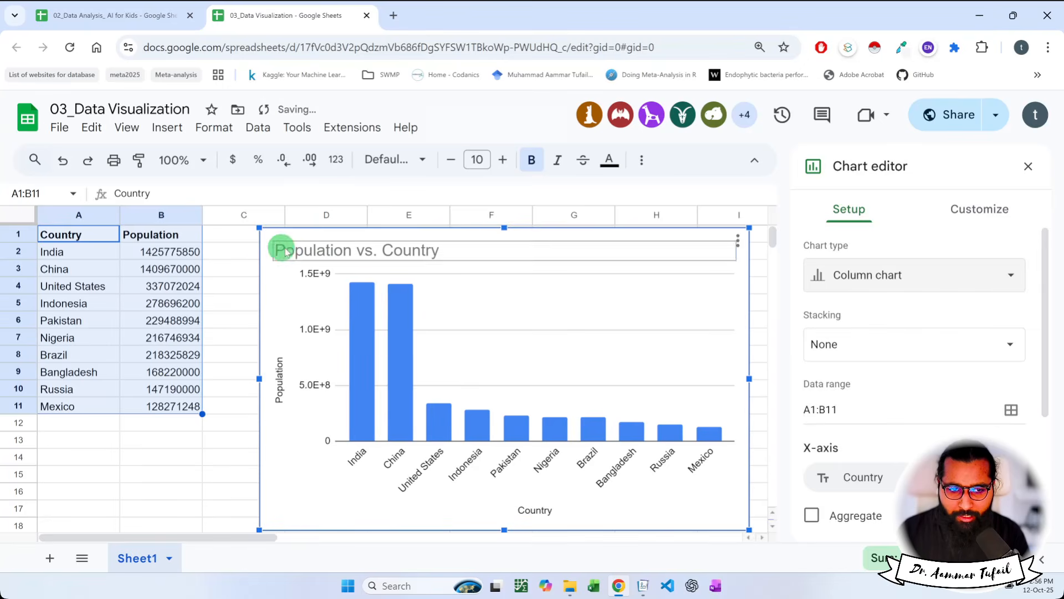
- Compare the population values in the data range with the column chart's bars, from India through to Mexico
click(168, 252)
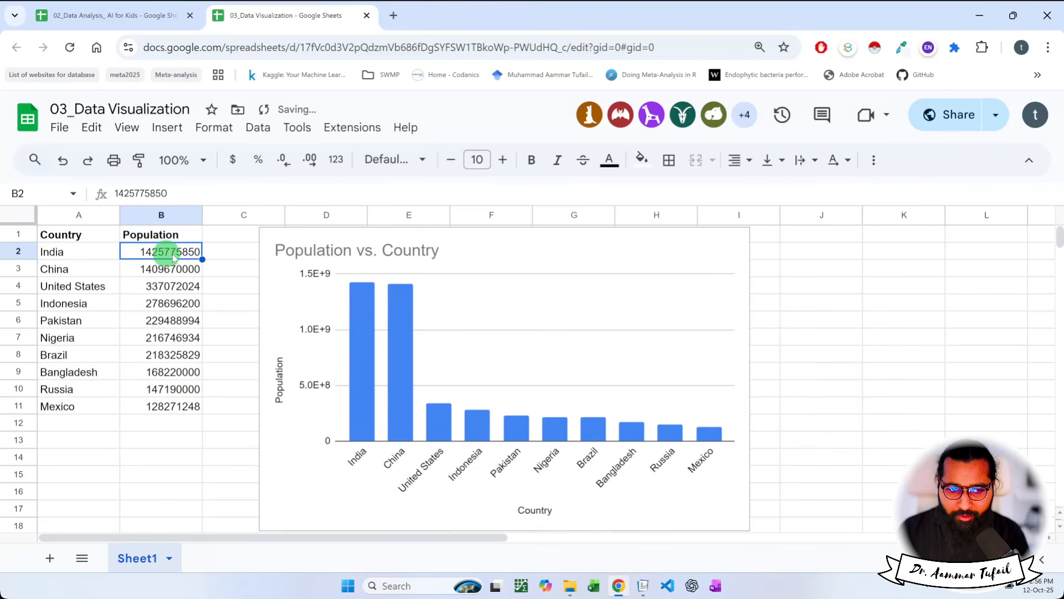
click(168, 269)
click(166, 287)
click(164, 304)
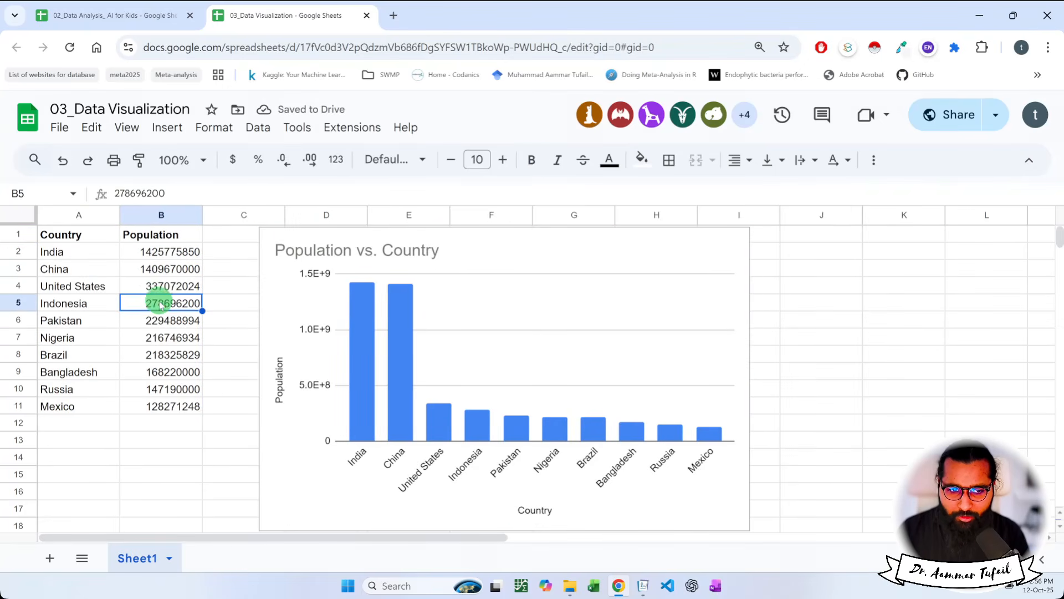
click(166, 252)
click(363, 333)
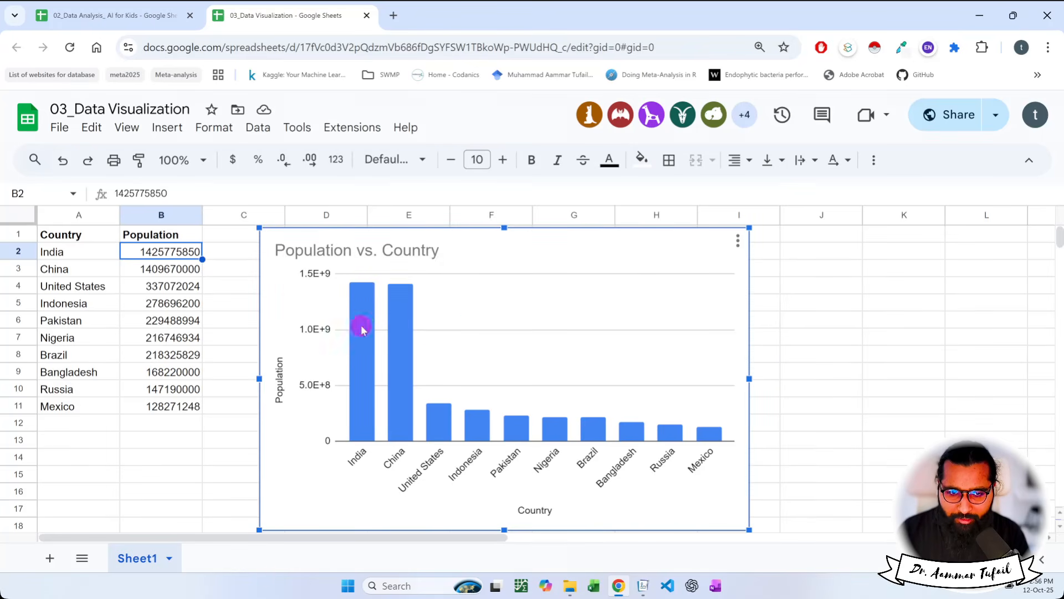
click(779, 323)
drag(92, 242, 156, 407)
click(454, 255)
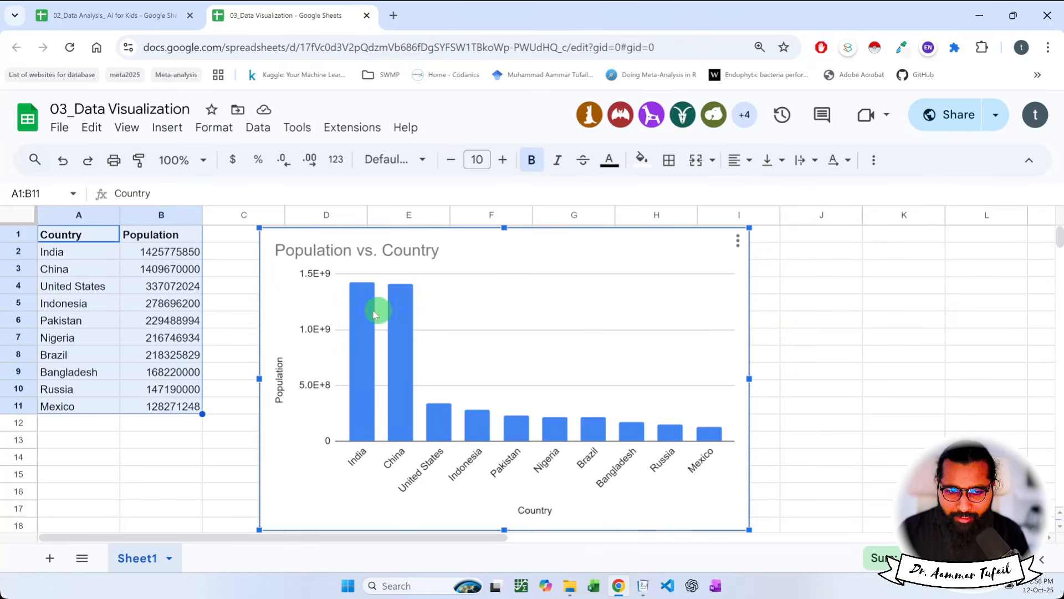
mouse_move(355, 306)
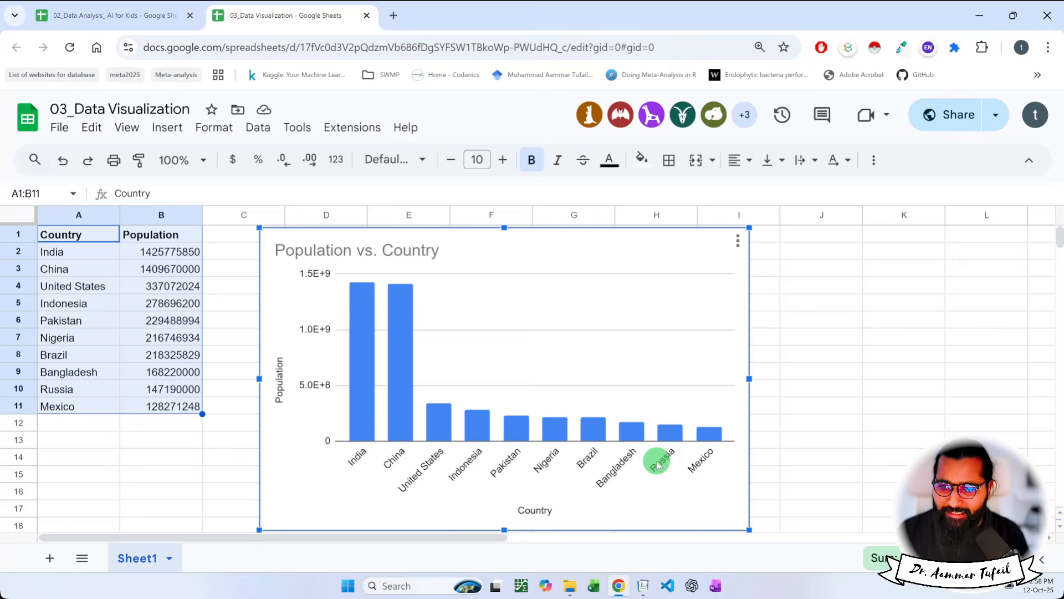
mouse_move(704, 434)
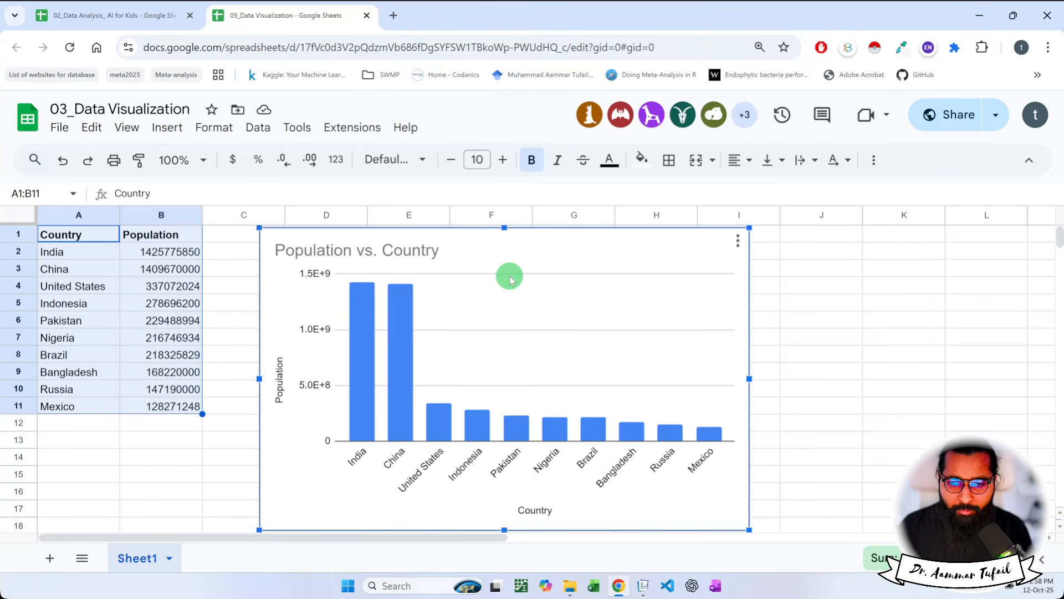
- Open the column chart for editing and try to delete its horizontal gridlines
click(736, 241)
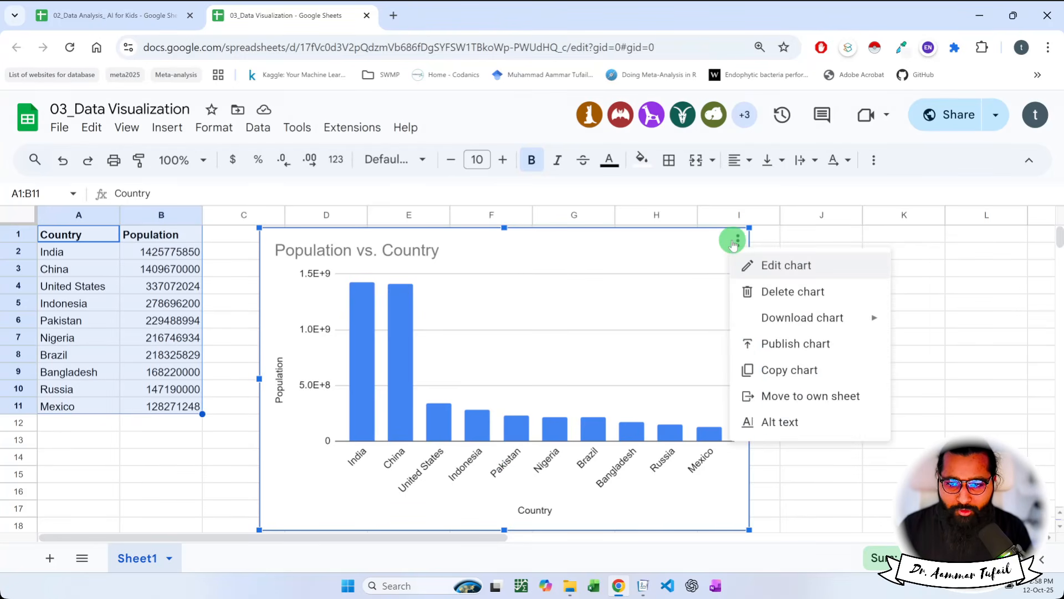
click(762, 267)
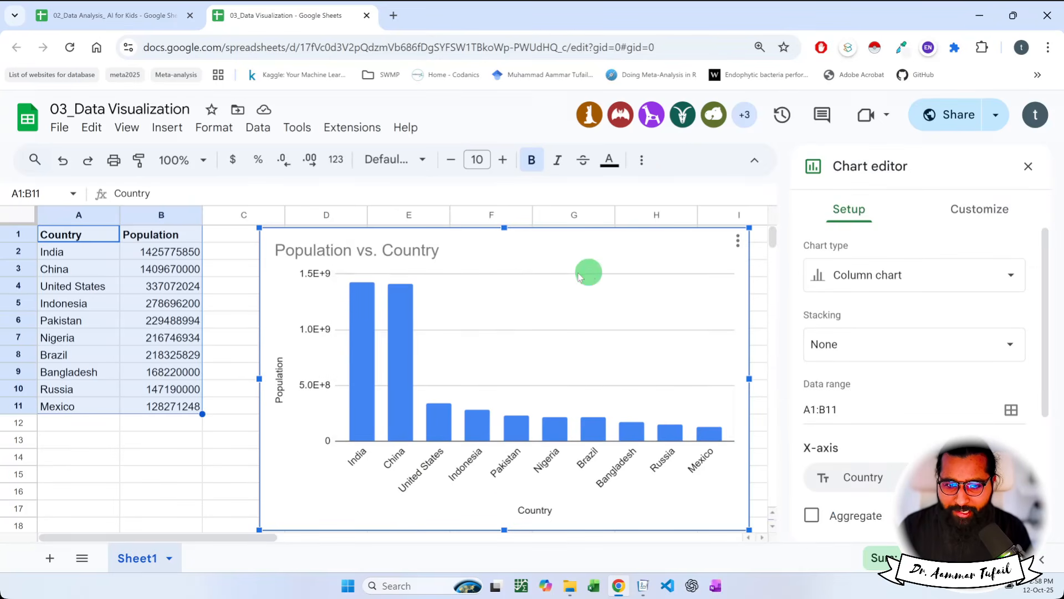
click(613, 275)
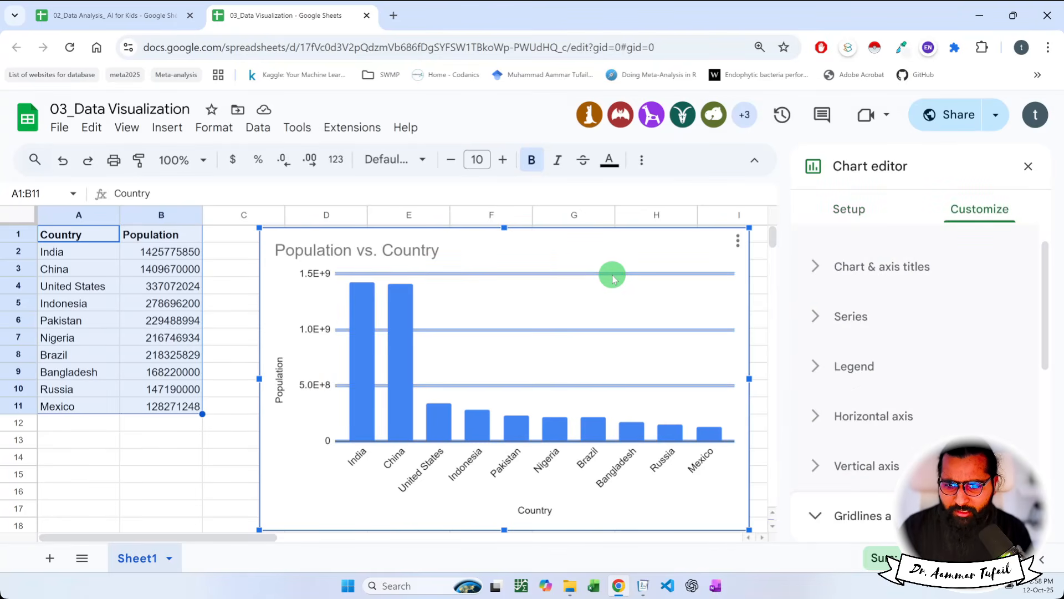
key(Delete)
right_click(613, 278)
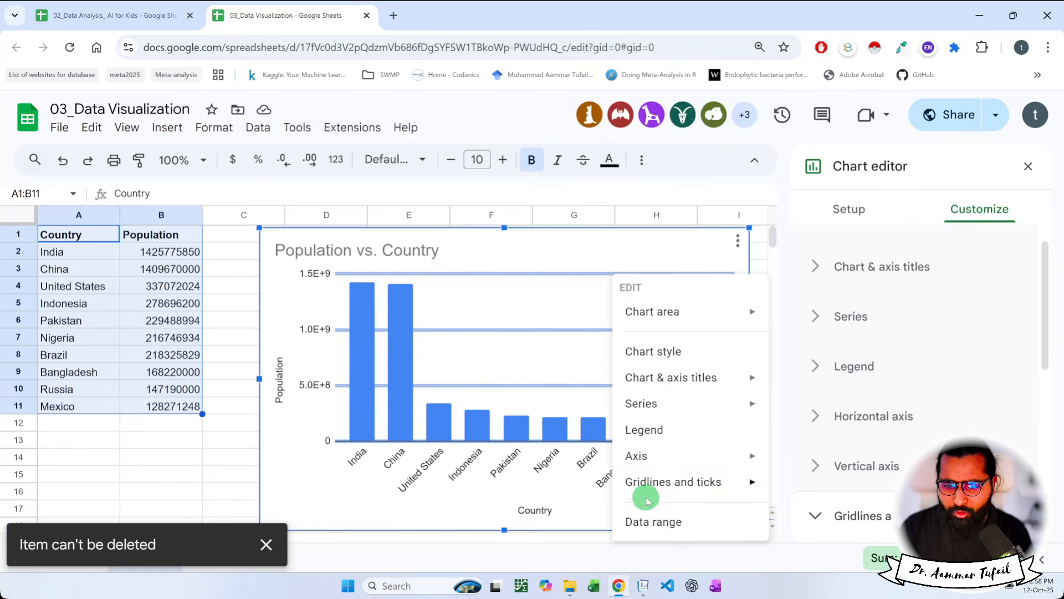
click(565, 327)
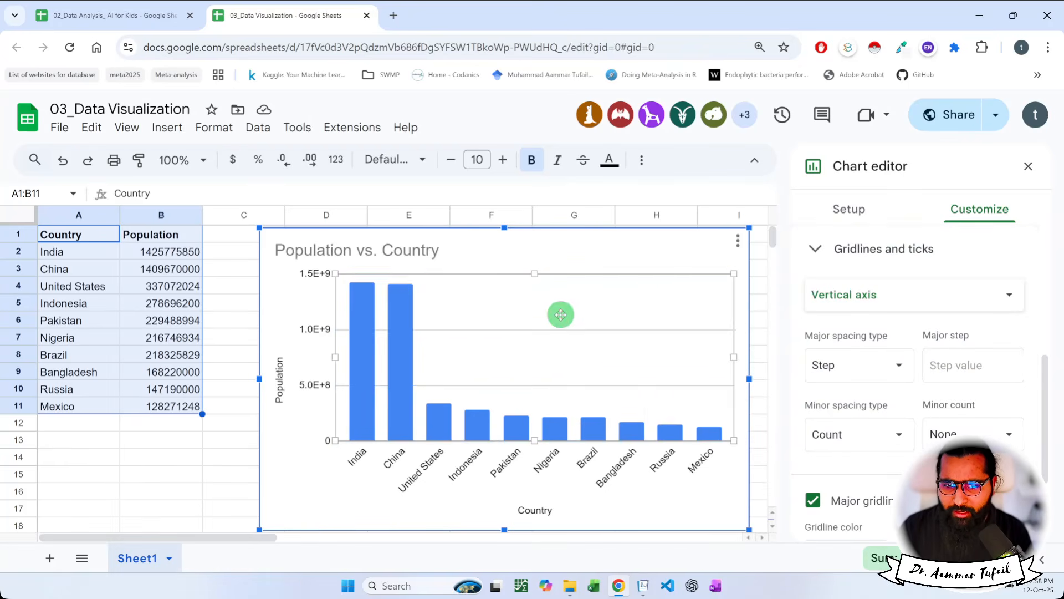
click(625, 274)
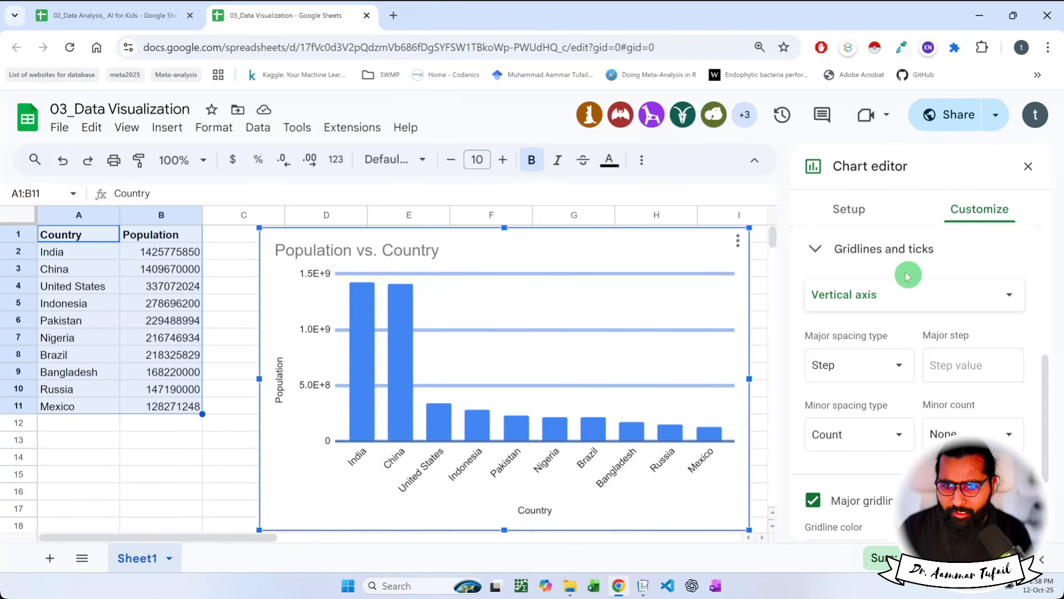
- Look over the chart's Setup and Customize settings, including Gridlines and ticks, and close the chart editor
click(858, 209)
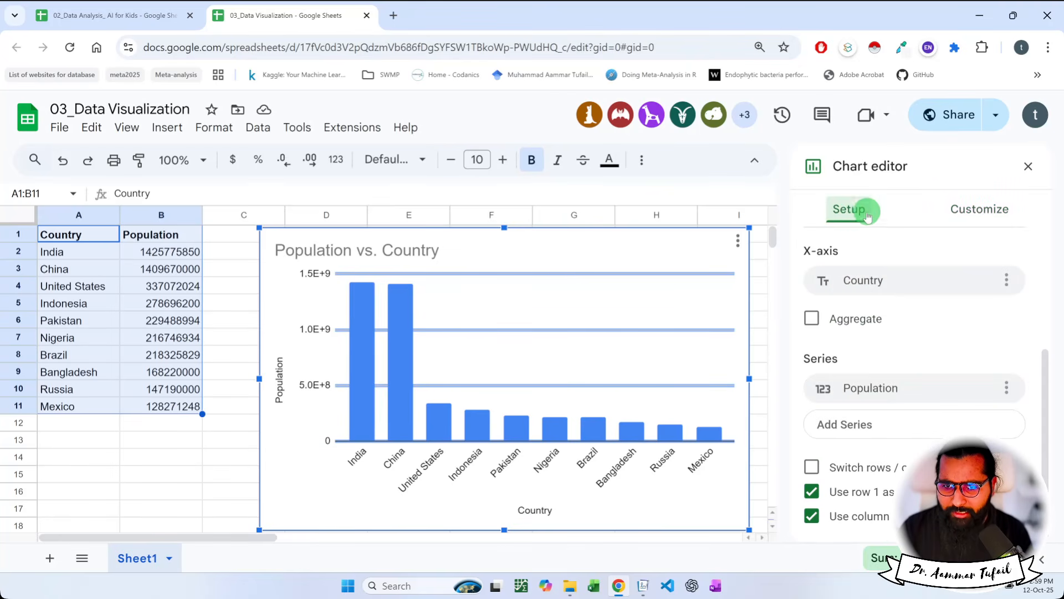
click(937, 216)
click(864, 211)
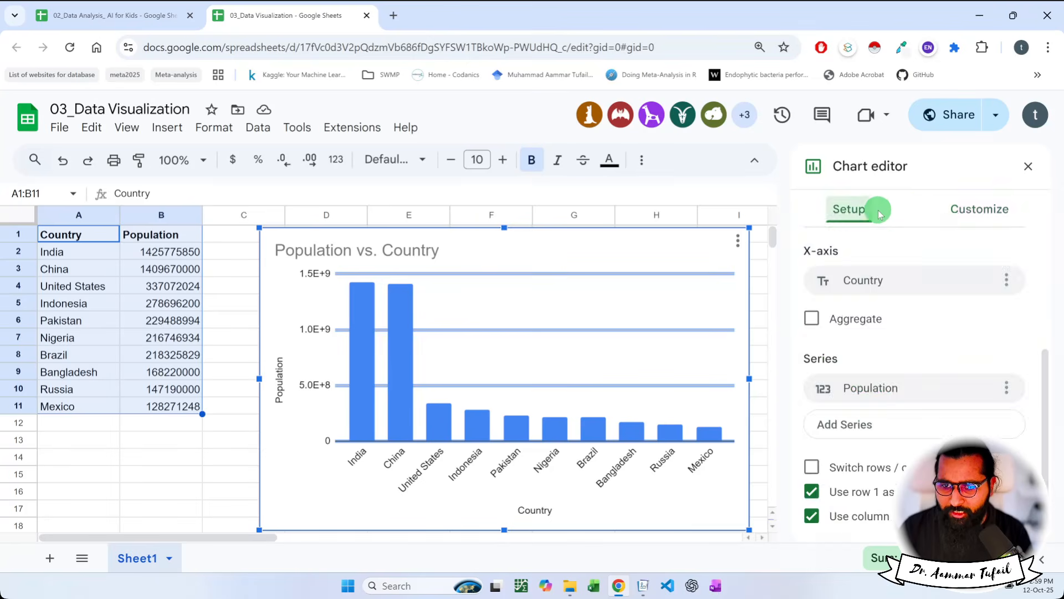
click(934, 213)
click(857, 211)
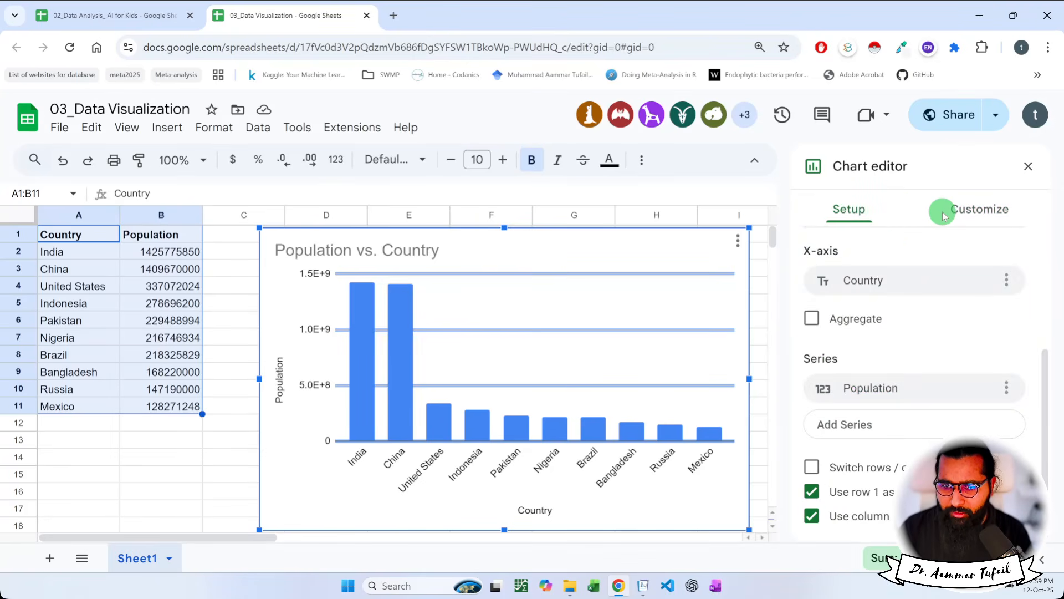
click(964, 209)
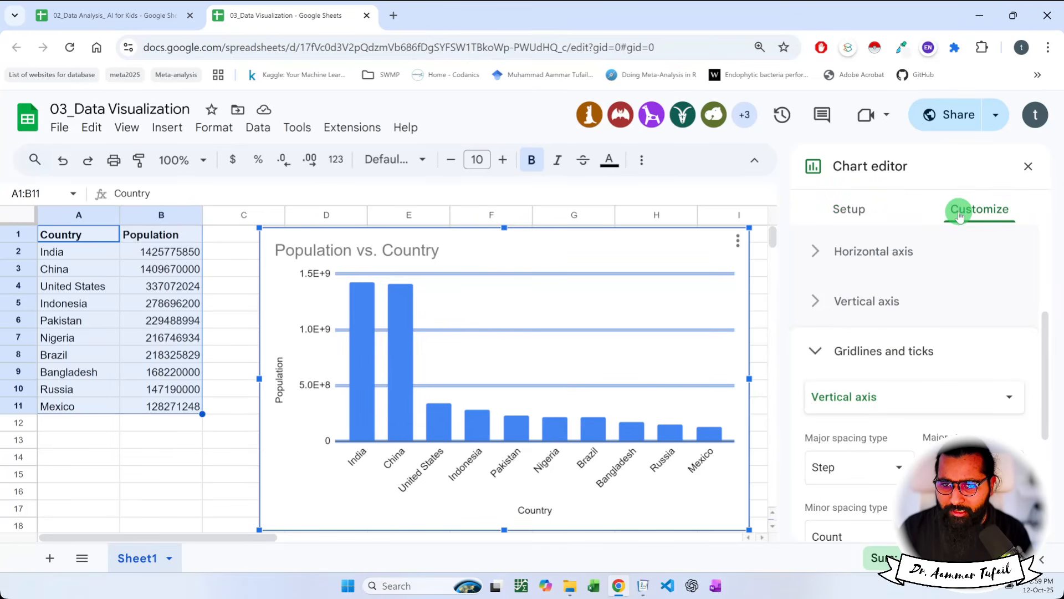
click(1020, 167)
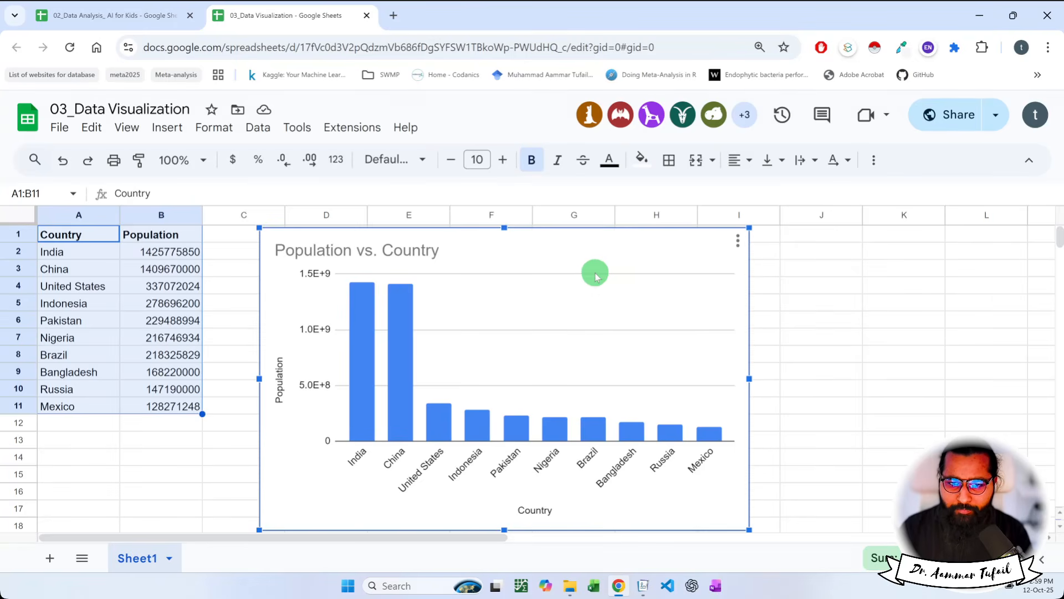
- Download the Population vs. Country chart as a PNG image
click(738, 240)
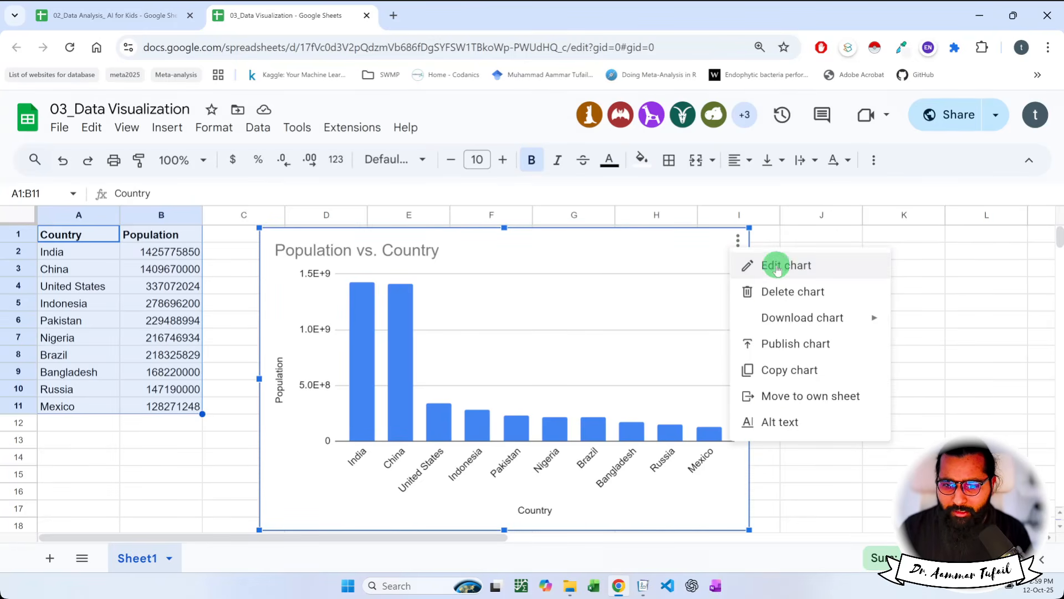
mouse_move(805, 327)
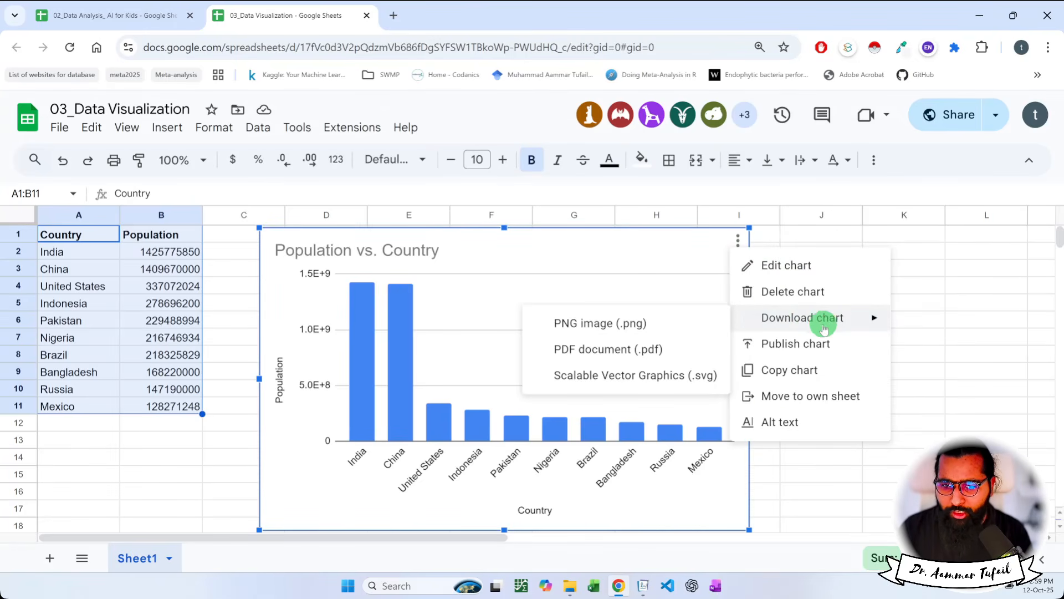
click(633, 329)
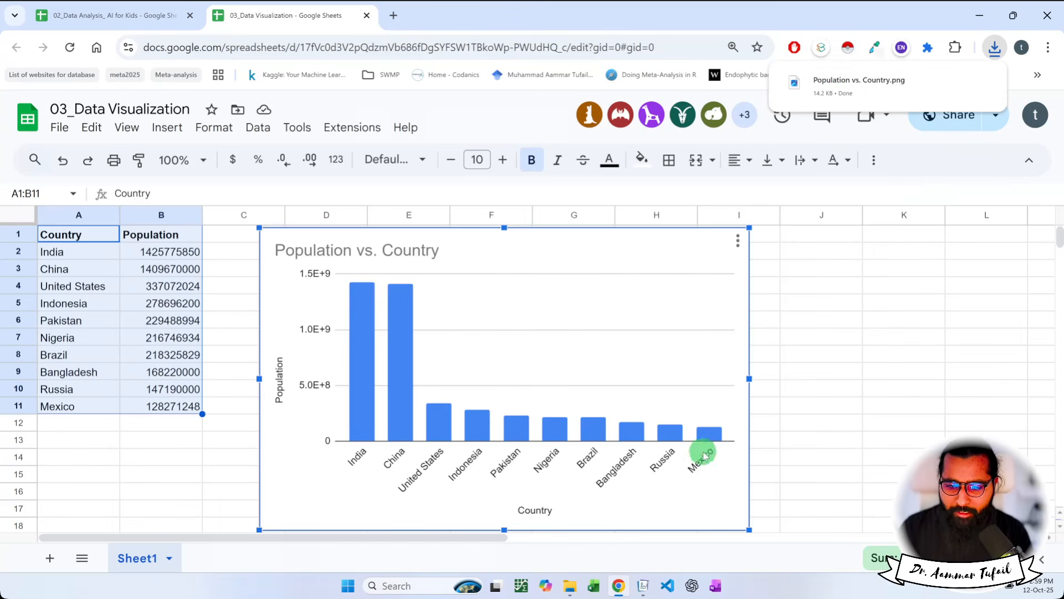
- Switch to the handwritten notes, paste the population chart image, and place it at the top of page 2
click(643, 585)
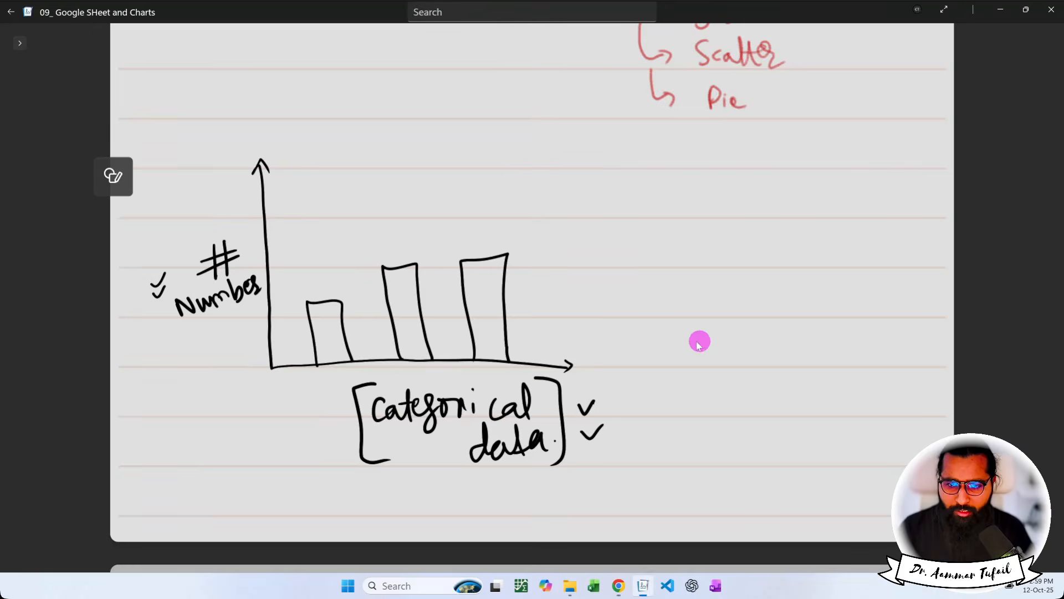
key(ctrl+v)
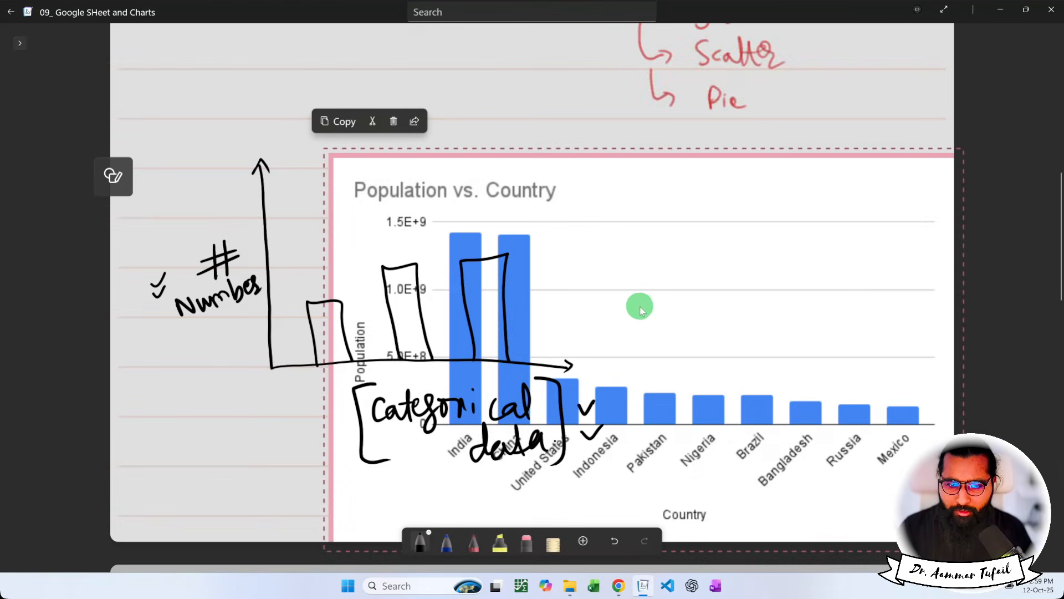
drag(640, 309, 456, 385)
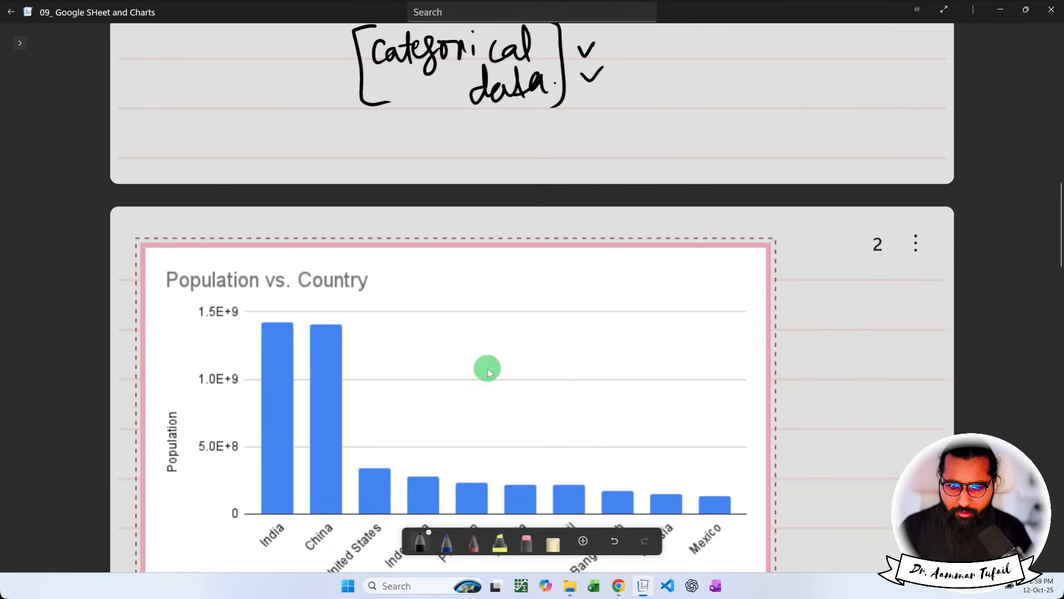
scroll(492, 369, down, 2)
click(835, 379)
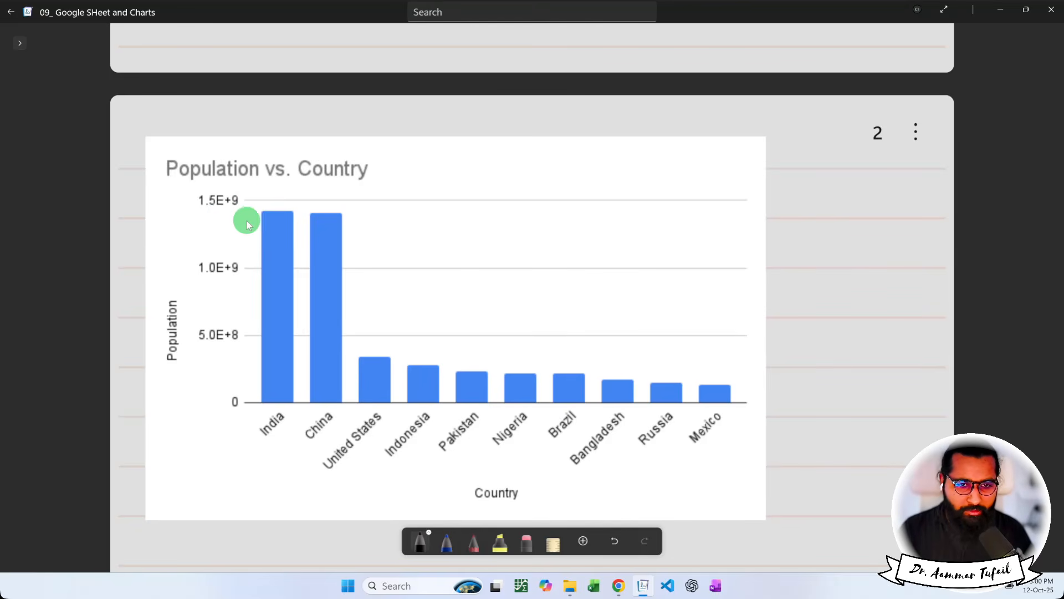
- Handwrite 1.5 E +9 in black below the pasted chart, and 1.0 E -9 on the line beneath it
key(alt+Tab)
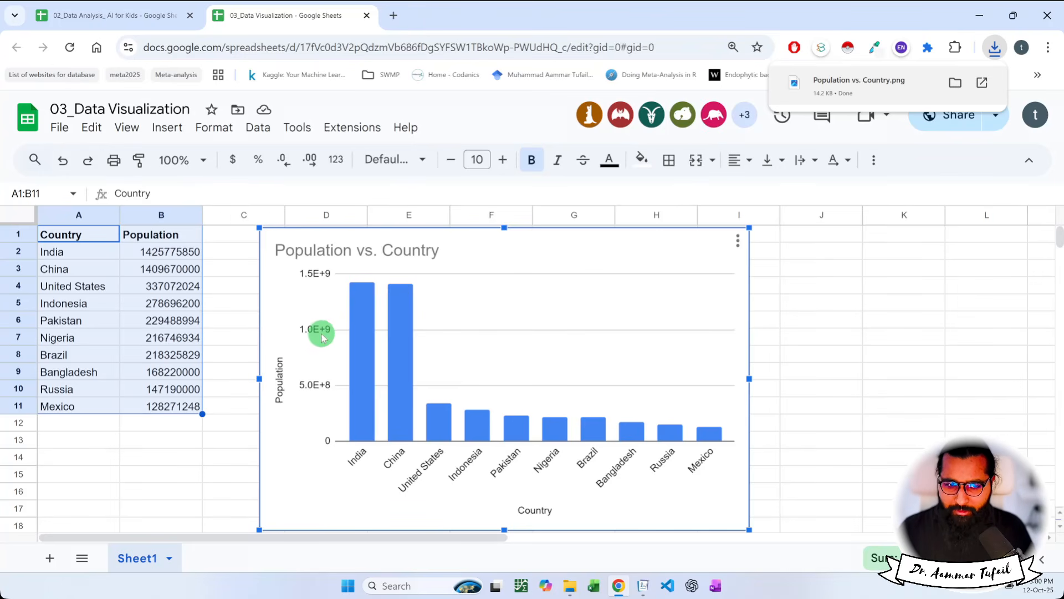
key(alt+Tab)
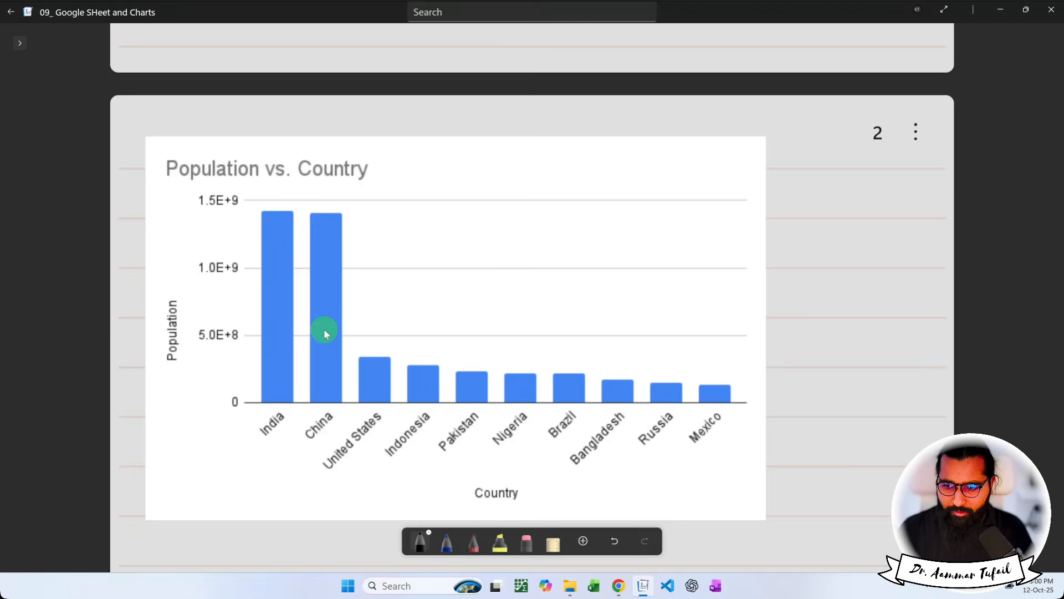
scroll(326, 332, down, 2)
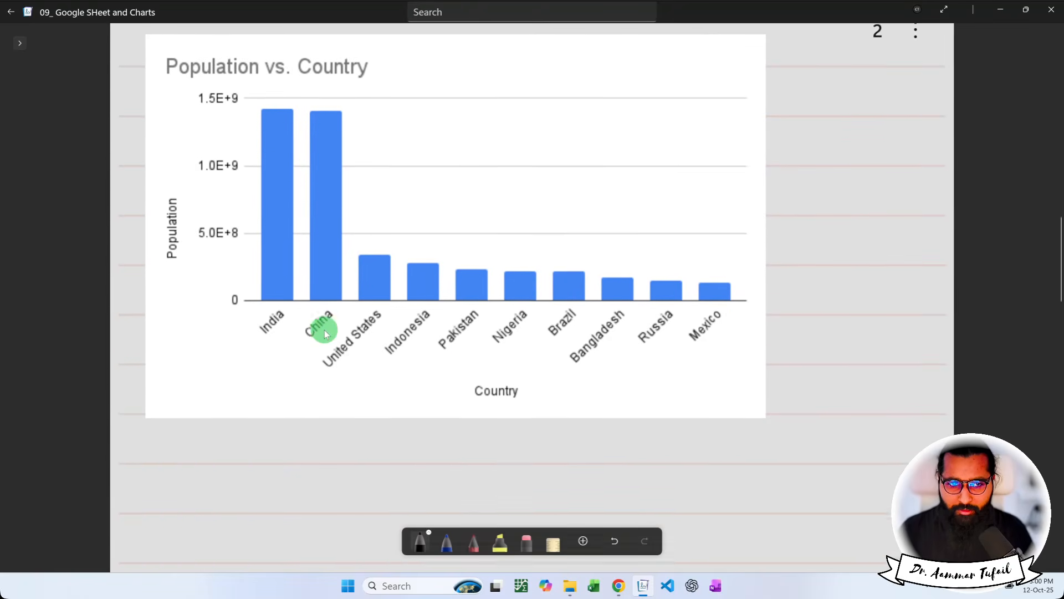
scroll(326, 332, down, 1)
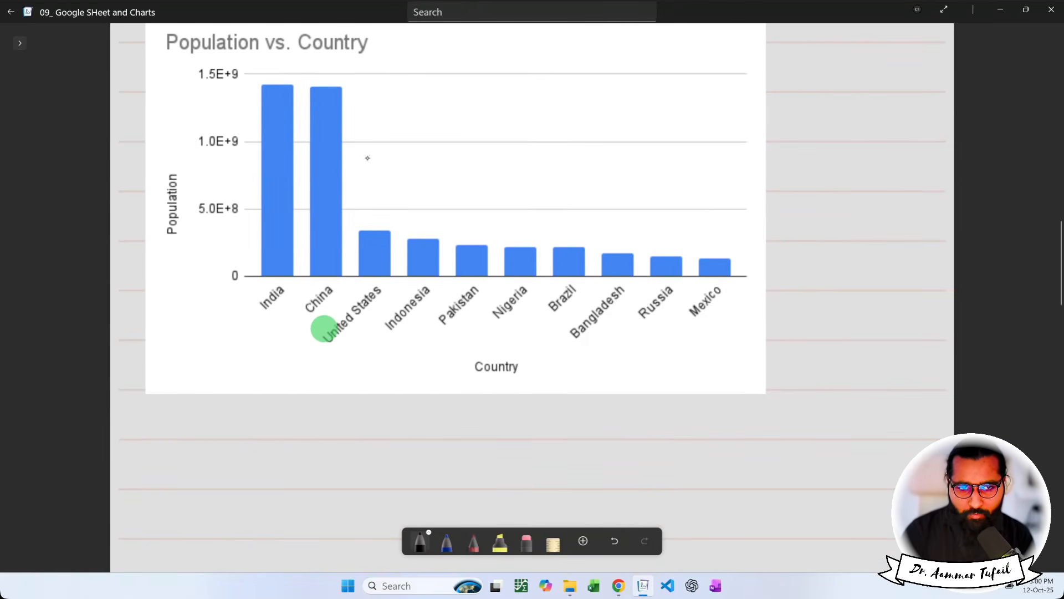
click(250, 433)
mouse_move(236, 421)
mouse_down()
mouse_move(239, 441)
mouse_move(256, 441)
mouse_move(279, 416)
mouse_move(321, 436)
mouse_move(309, 410)
mouse_move(348, 440)
mouse_move(364, 426)
mouse_up()
drag(382, 410, 384, 442)
click(400, 430)
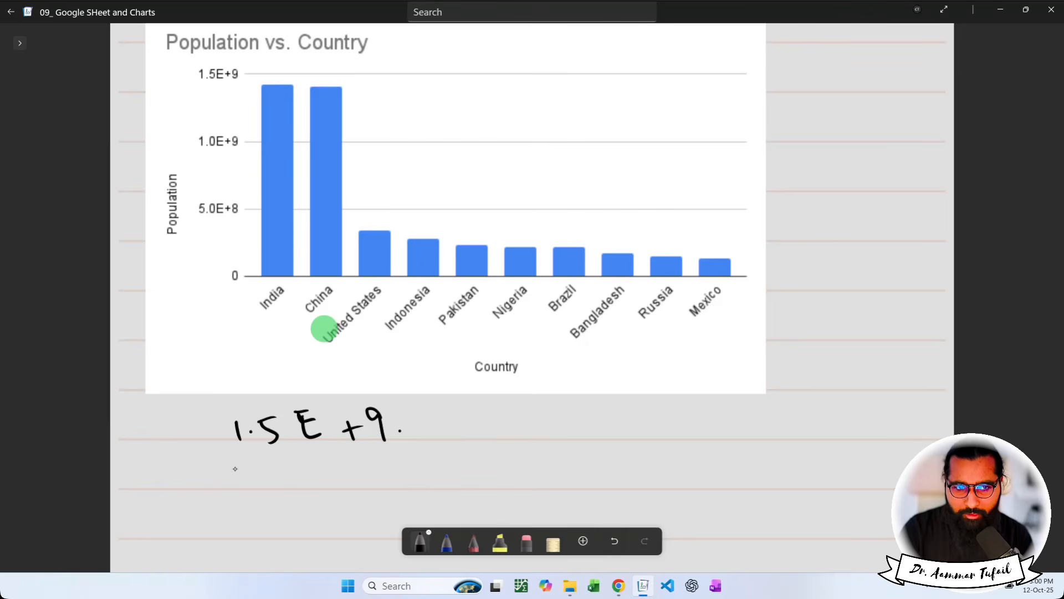
click(259, 476)
mouse_move(244, 466)
mouse_down()
mouse_move(247, 483)
mouse_move(275, 470)
mouse_move(332, 486)
mouse_up()
mouse_move(309, 466)
mouse_down()
mouse_move(327, 475)
mouse_move(394, 467)
mouse_move(396, 488)
mouse_up()
click(355, 480)
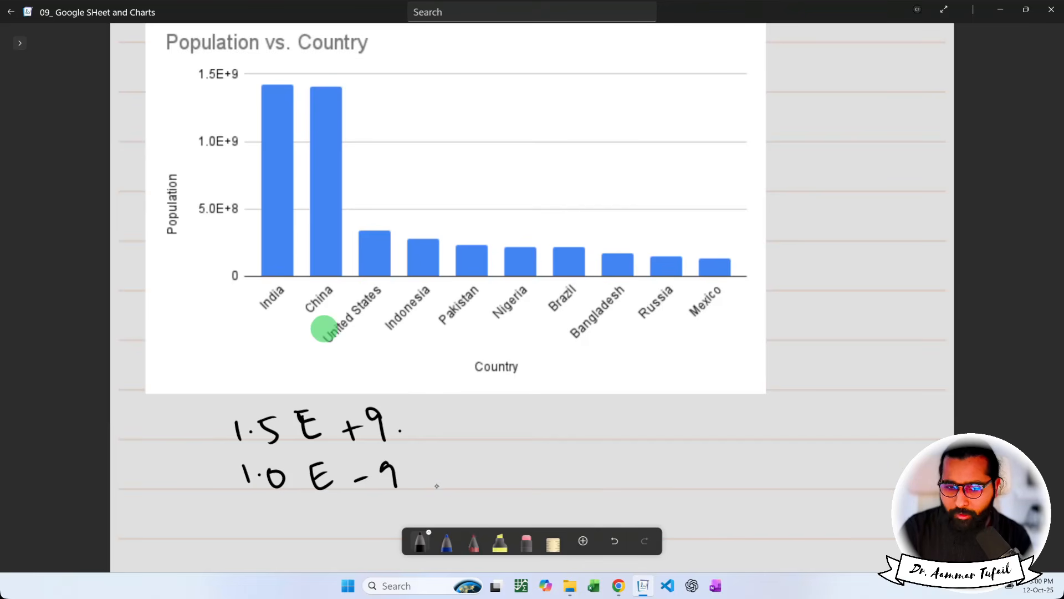
- Draw an arrow after each E-notation value and write its expansion: 1.5 x 10^9 and 1.0 x 10^-9
mouse_move(447, 427)
mouse_down()
mouse_move(487, 425)
mouse_move(484, 436)
mouse_up()
click(549, 431)
mouse_move(540, 414)
mouse_down()
mouse_move(542, 434)
mouse_move(561, 437)
mouse_up()
drag(614, 409, 629, 430)
mouse_move(626, 414)
mouse_down()
mouse_move(611, 432)
mouse_move(670, 437)
mouse_up()
mouse_move(683, 420)
mouse_down()
mouse_move(692, 406)
mouse_move(690, 417)
mouse_up()
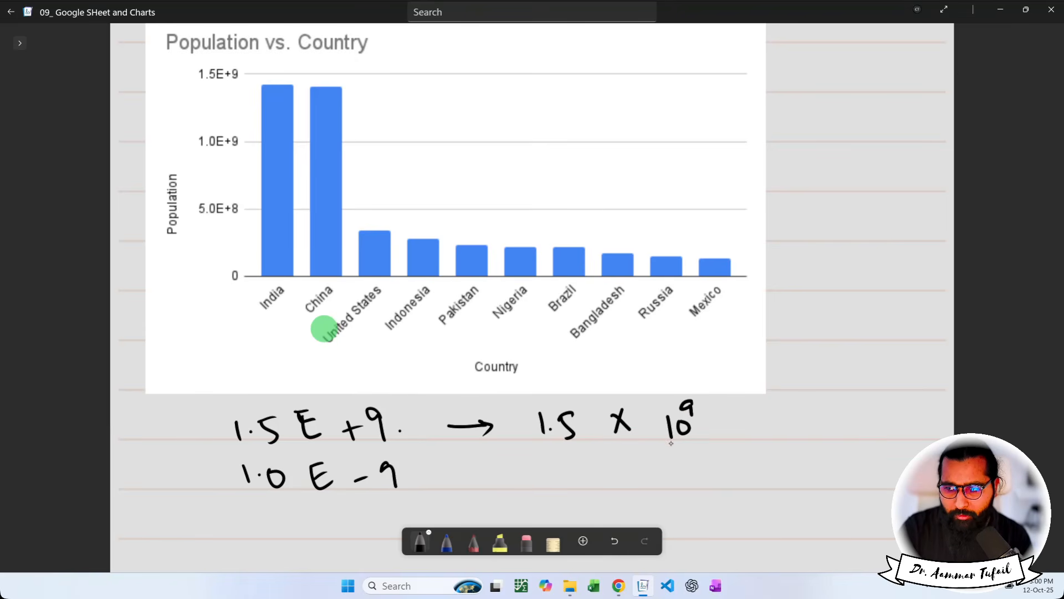
drag(457, 476, 491, 484)
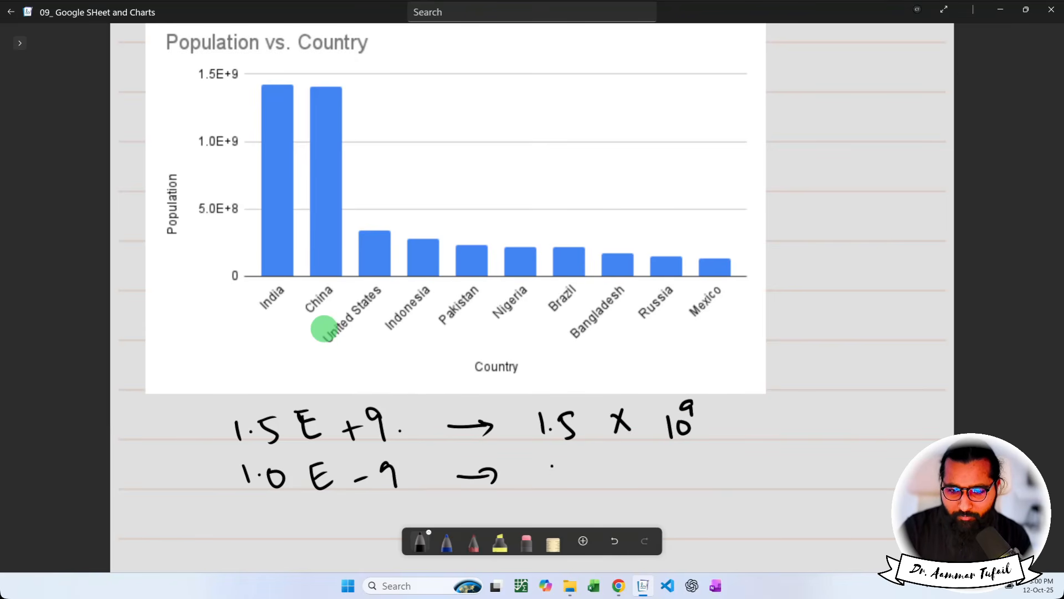
click(562, 476)
mouse_move(552, 465)
mouse_down()
mouse_move(555, 485)
mouse_move(579, 471)
mouse_move(627, 488)
mouse_move(713, 471)
mouse_up()
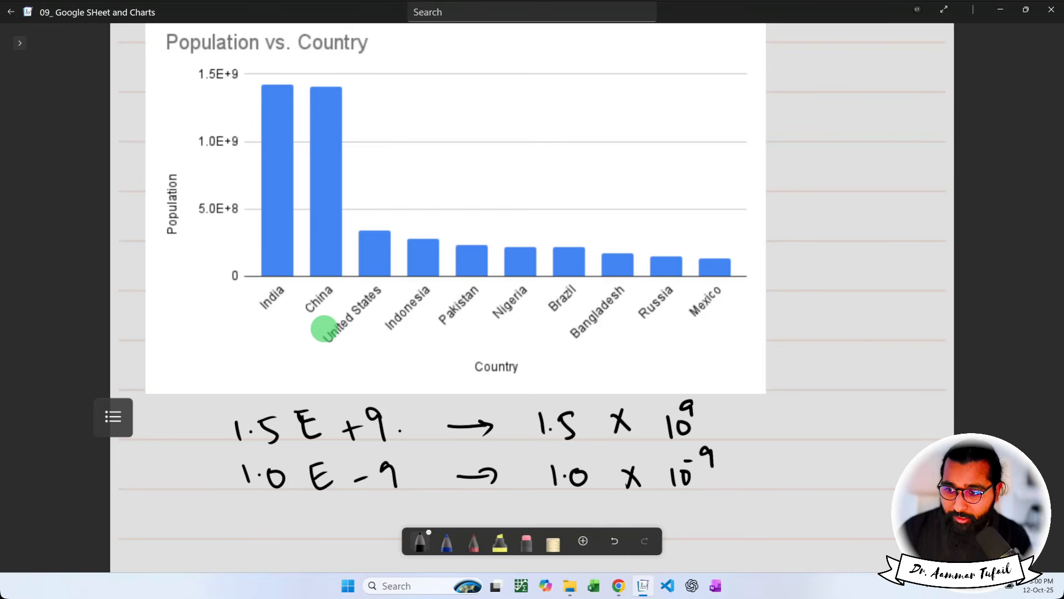
- Circle the 1.5 x 10^9 expansion with the blue pen
scroll(536, 338, down, 5)
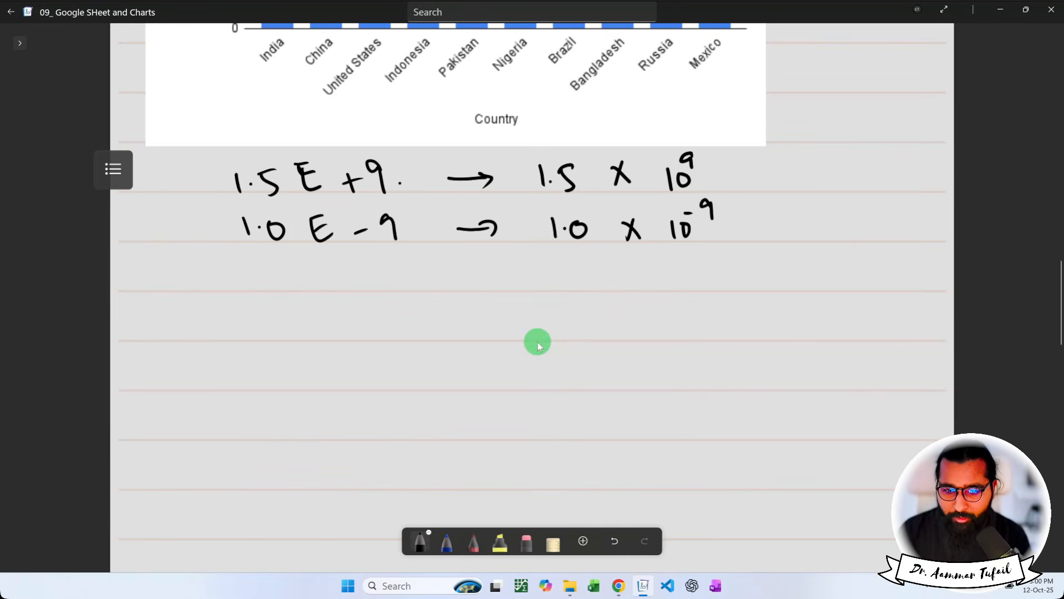
click(446, 540)
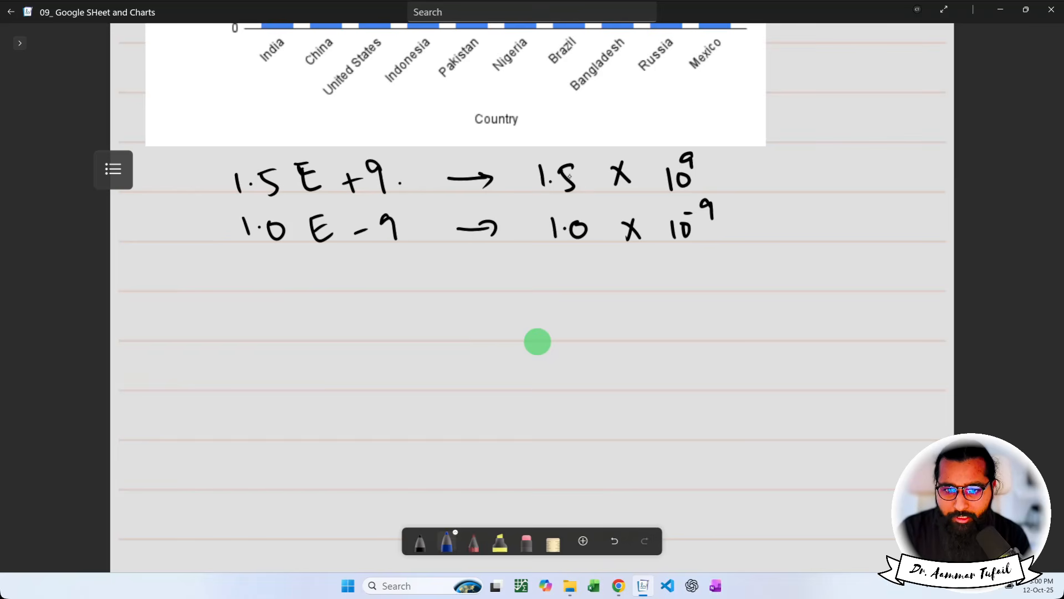
mouse_move(543, 199)
mouse_down()
mouse_move(699, 190)
mouse_move(702, 148)
mouse_move(556, 155)
mouse_move(525, 167)
mouse_move(538, 198)
mouse_up()
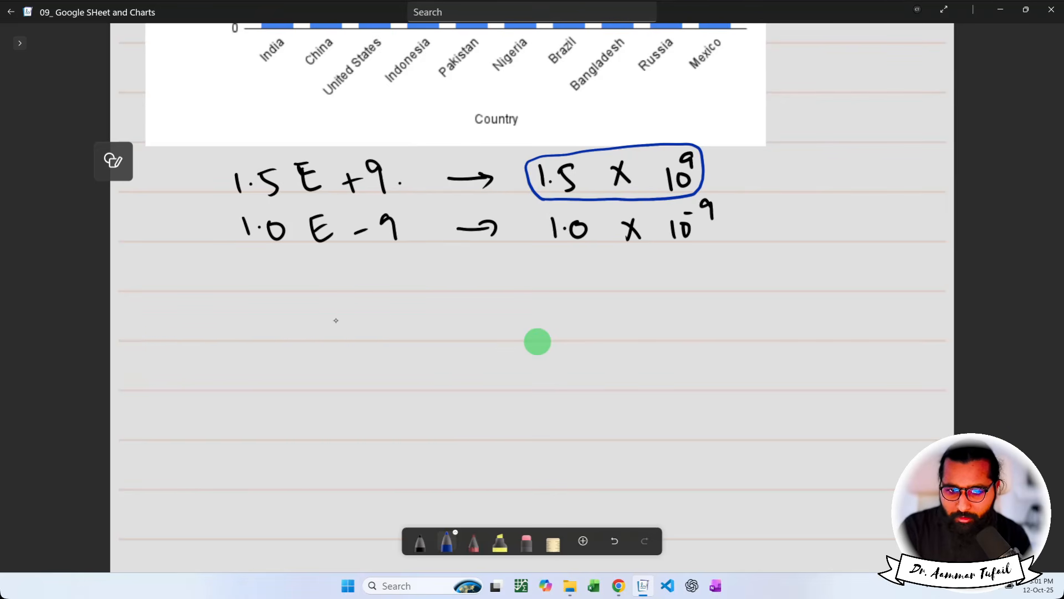
- Write 1.5 in blue below the expansions, draw nine decimal-shift arcs from its point, and add eight zeros and an end point
click(312, 326)
mouse_move(297, 309)
mouse_down()
mouse_move(300, 331)
mouse_move(326, 334)
mouse_move(343, 308)
mouse_up()
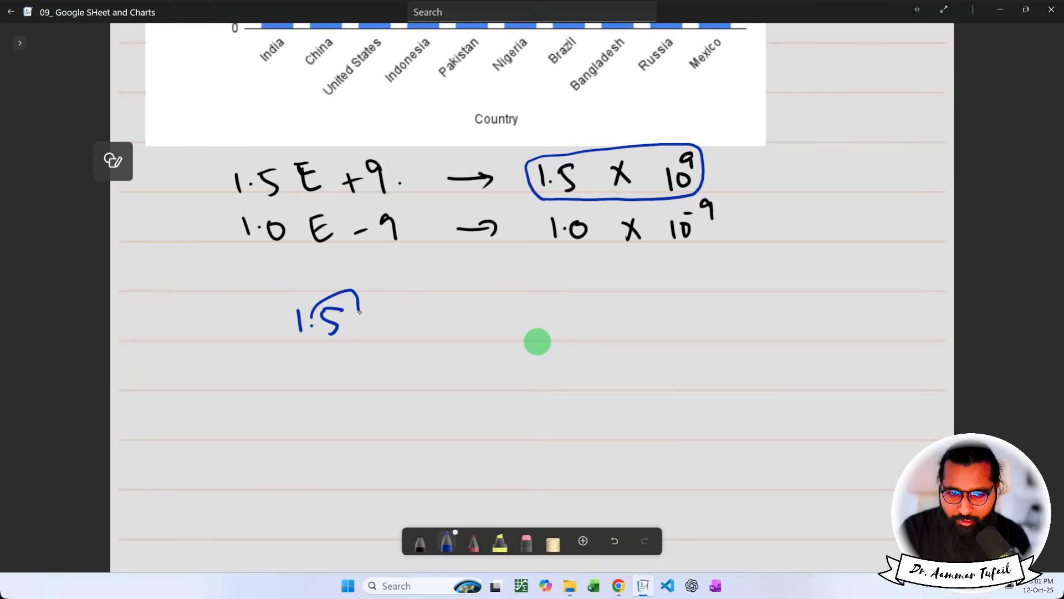
drag(359, 312, 401, 300)
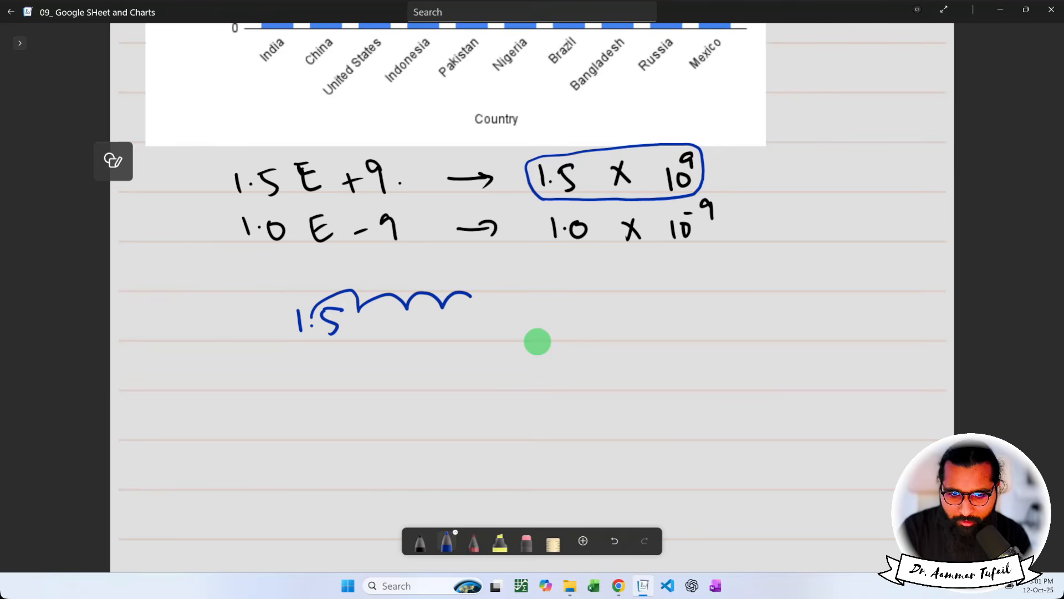
drag(565, 314, 615, 311)
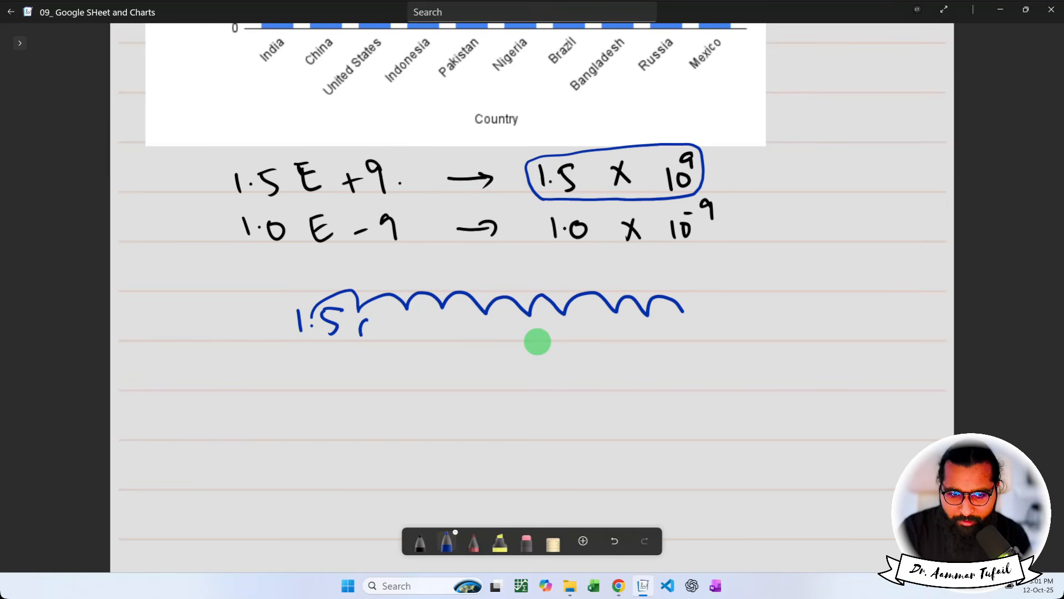
mouse_move(360, 331)
mouse_down()
mouse_move(374, 320)
mouse_move(632, 322)
mouse_up()
drag(668, 322, 670, 322)
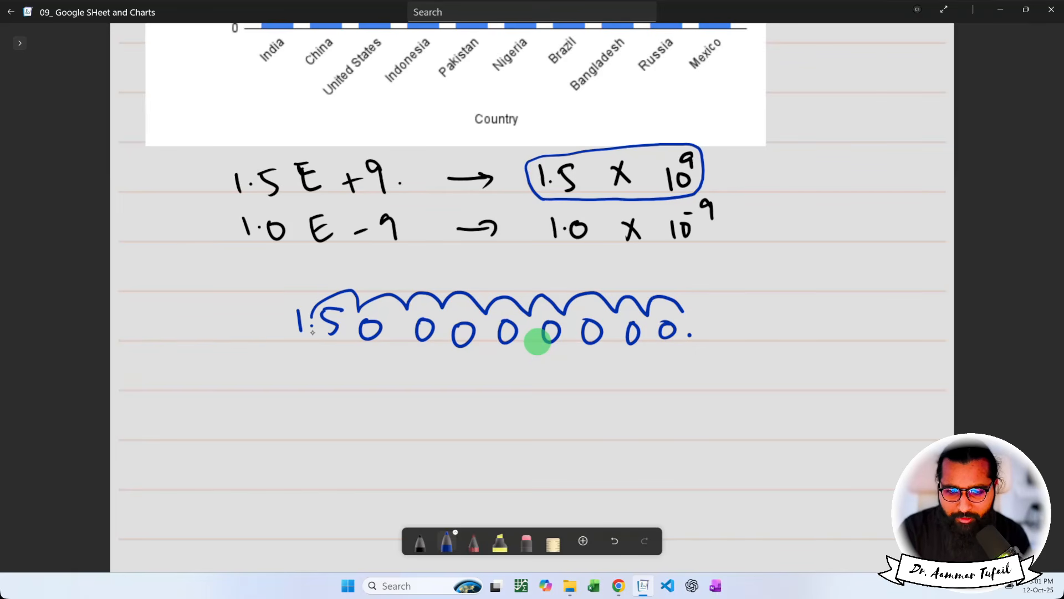
click(474, 543)
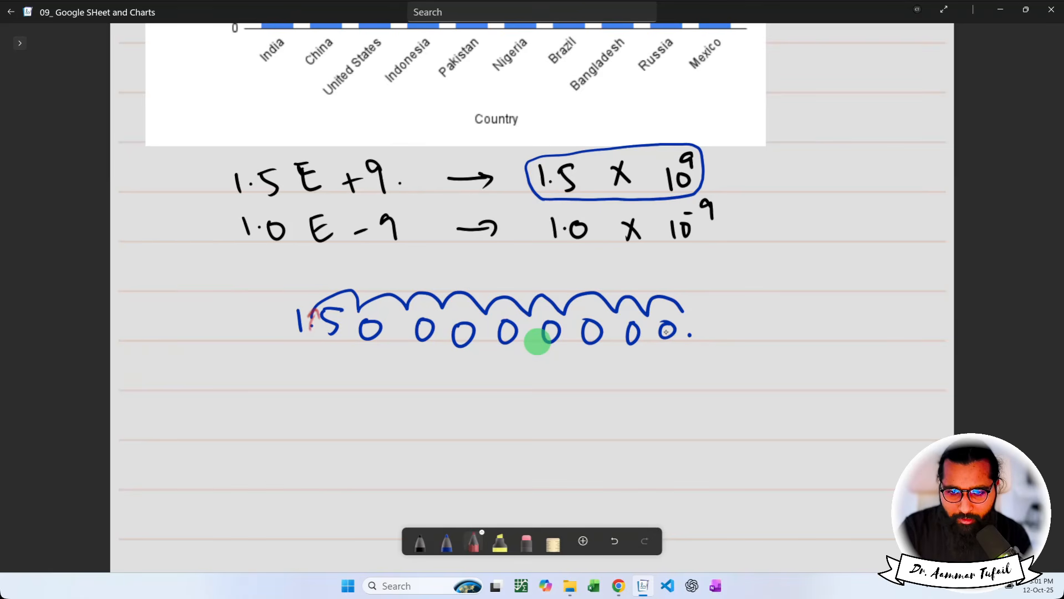
click(447, 541)
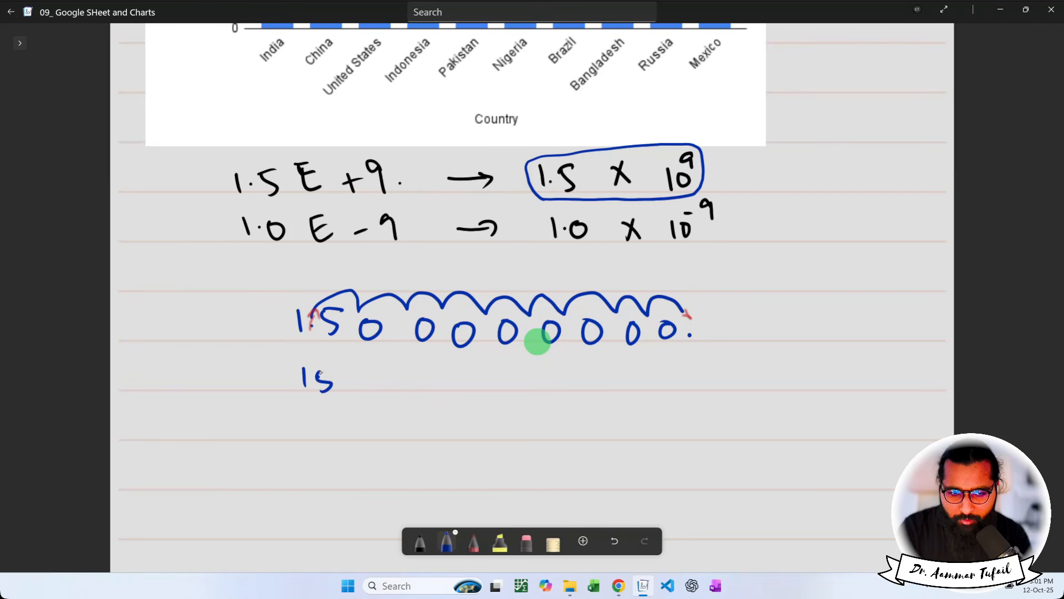
drag(388, 373, 456, 375)
drag(478, 372, 567, 377)
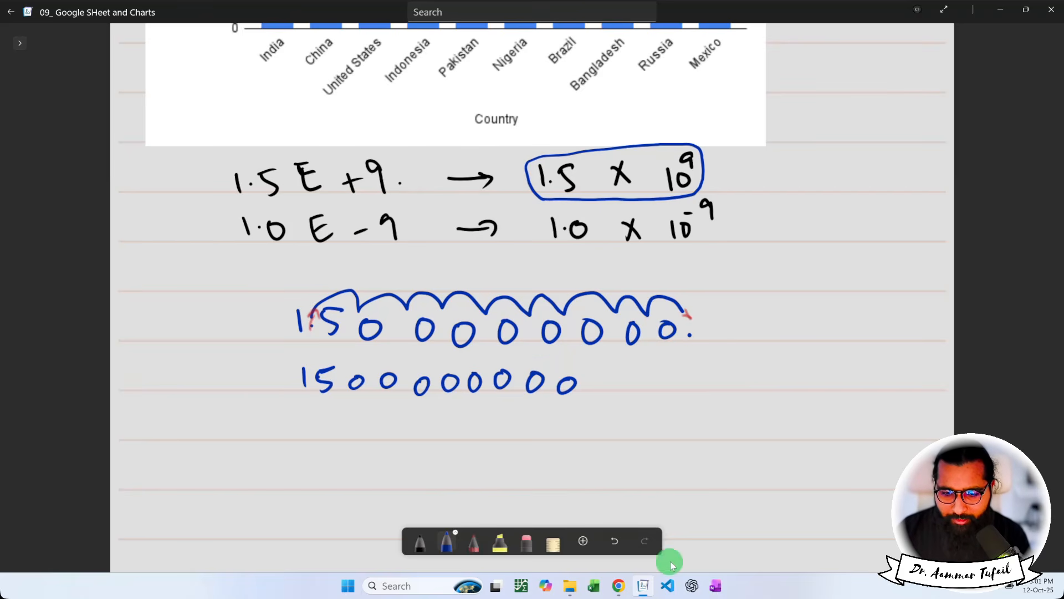
- Switch to the population spreadsheet in Google Sheets and select the population values in B2:B11
click(619, 584)
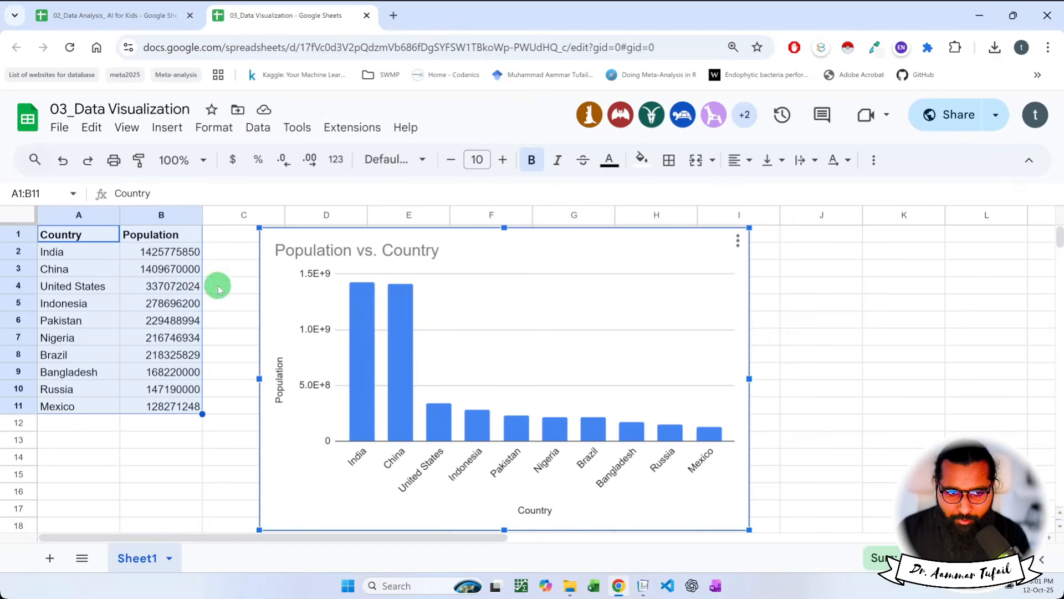
click(149, 254)
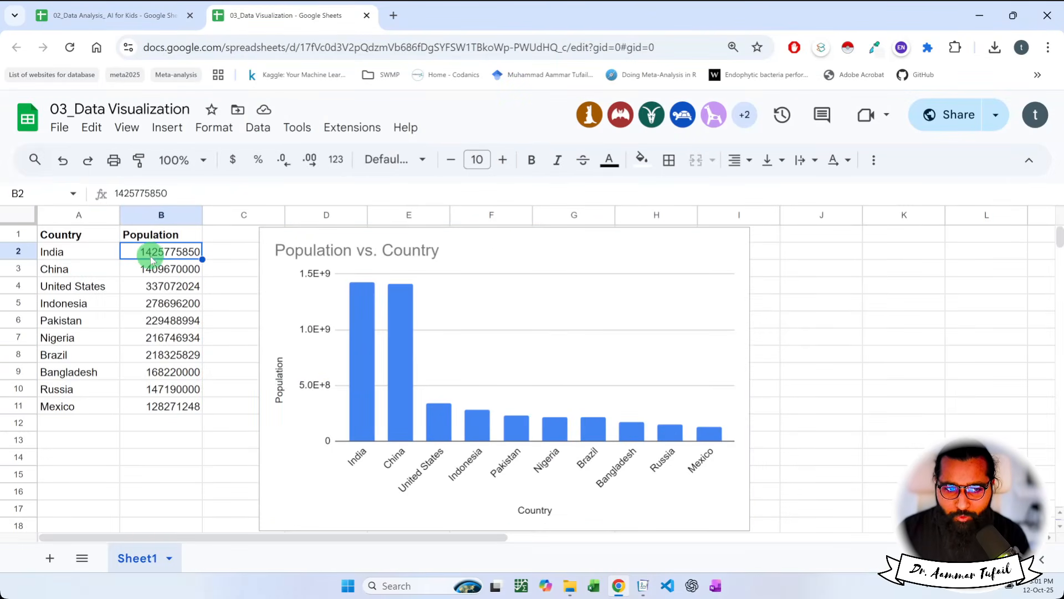
drag(154, 258, 162, 410)
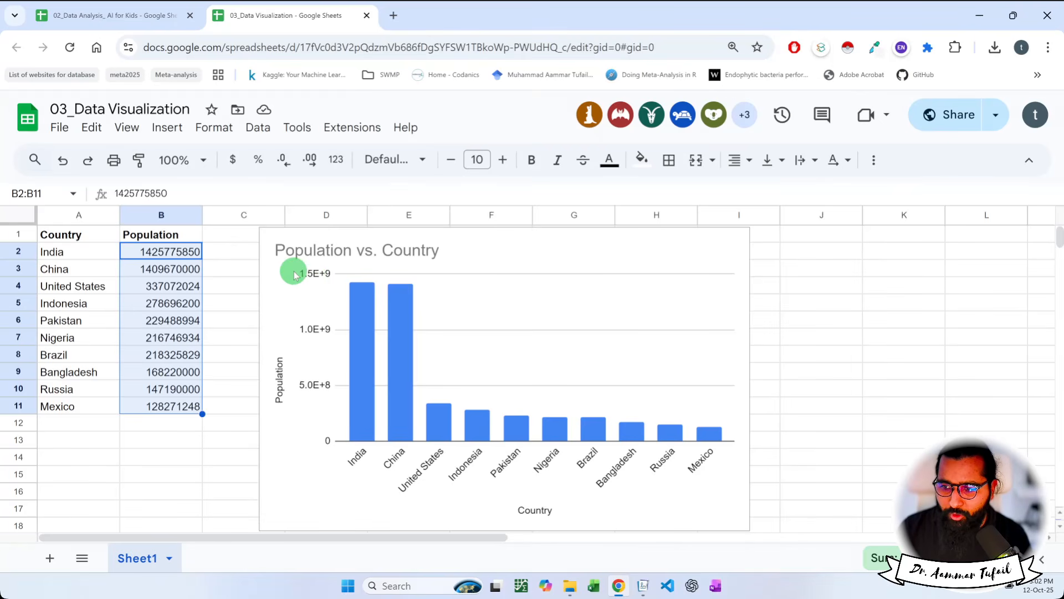
- Open the vertical axis settings of the Population vs. Country chart for customization
click(701, 258)
click(737, 243)
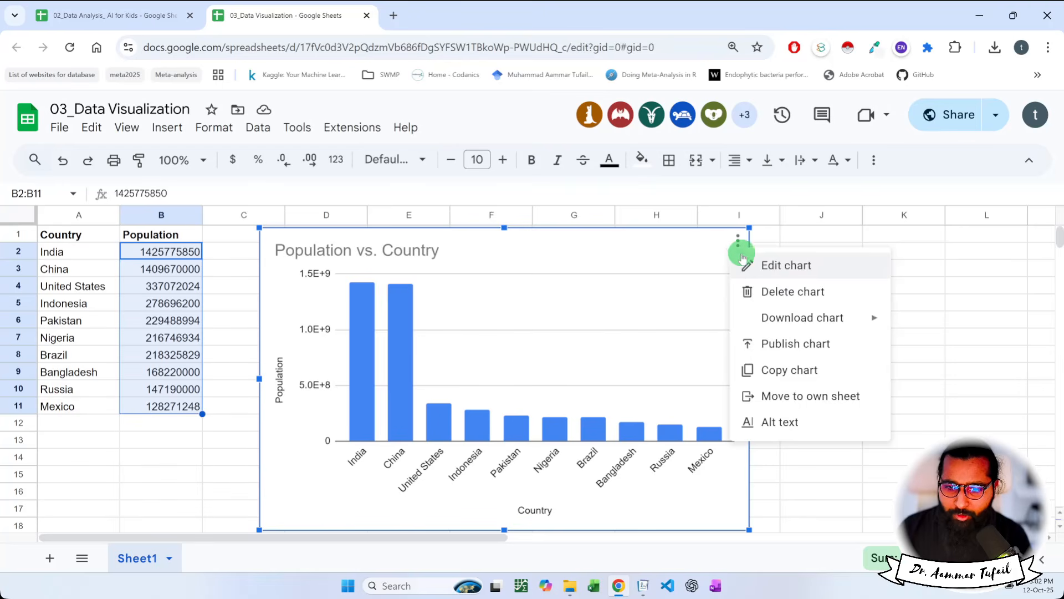
click(783, 198)
click(314, 280)
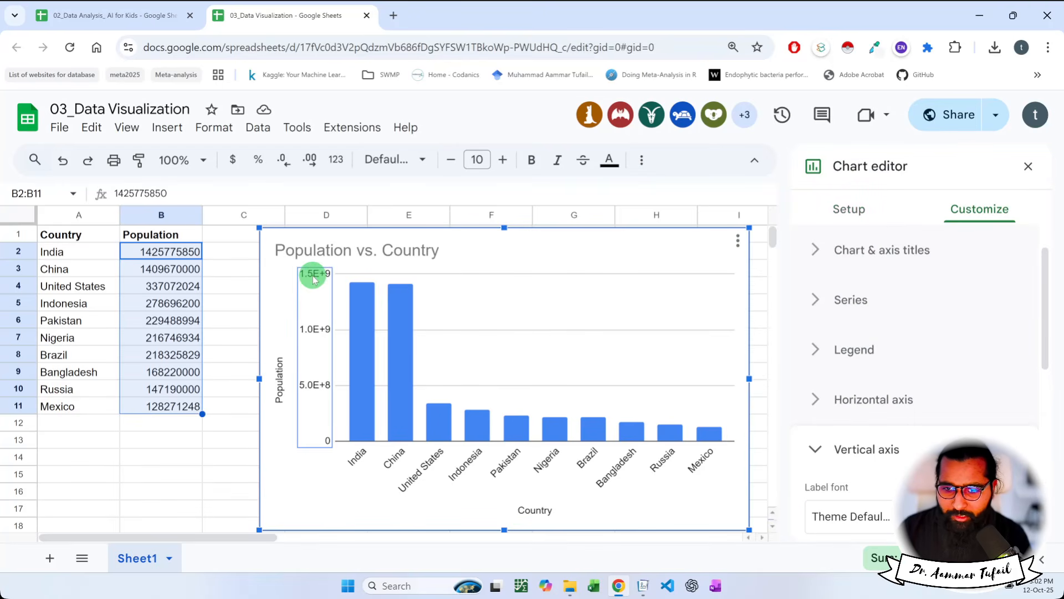
scroll(819, 349, down, 4)
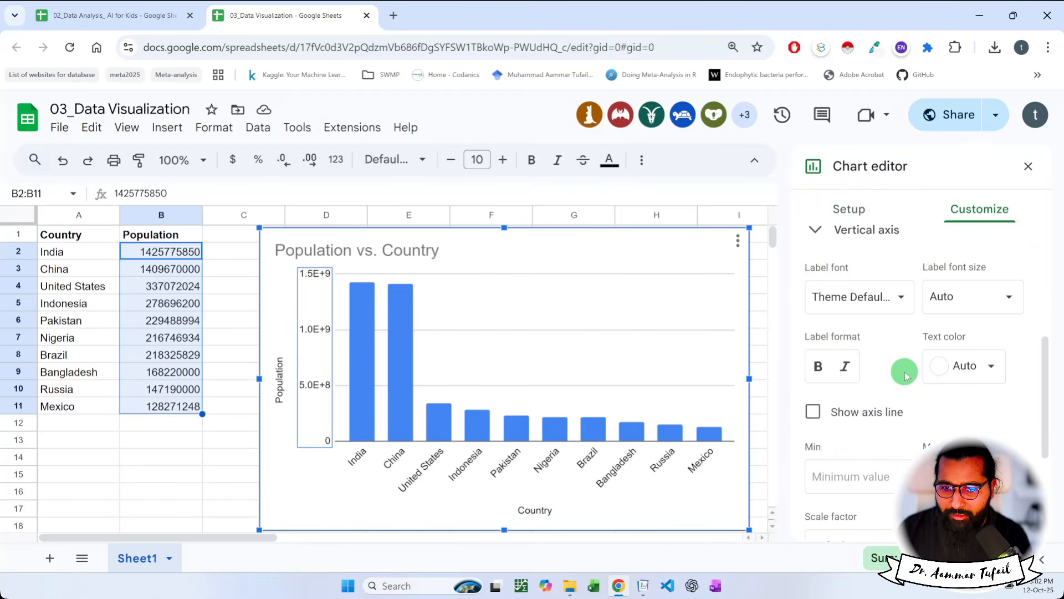
scroll(917, 365, down, 3)
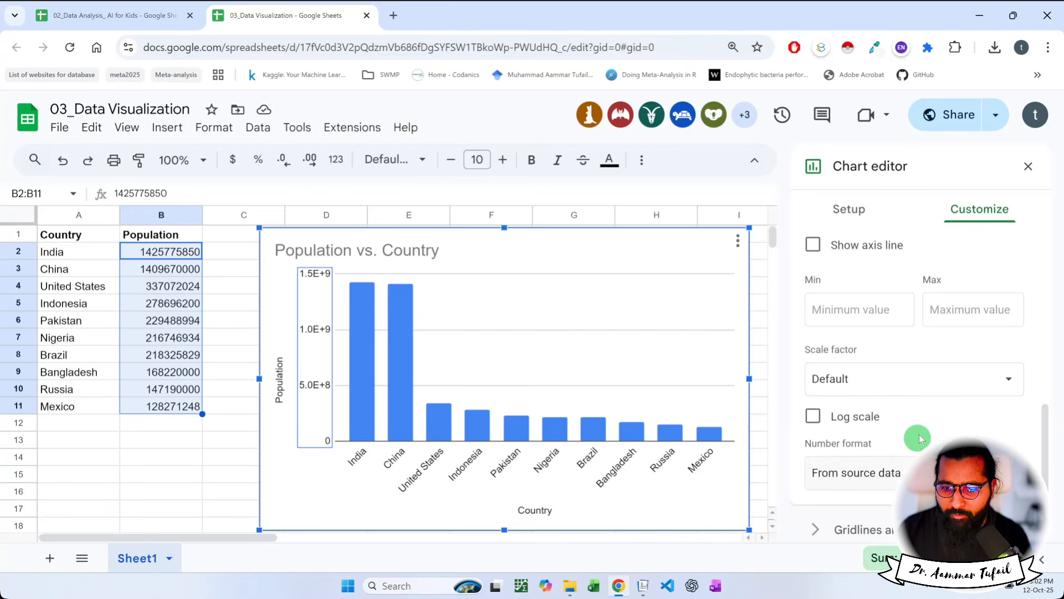
- Set the vertical axis's scale factor to 1,000,000,000,000 and restore it to Default
click(975, 384)
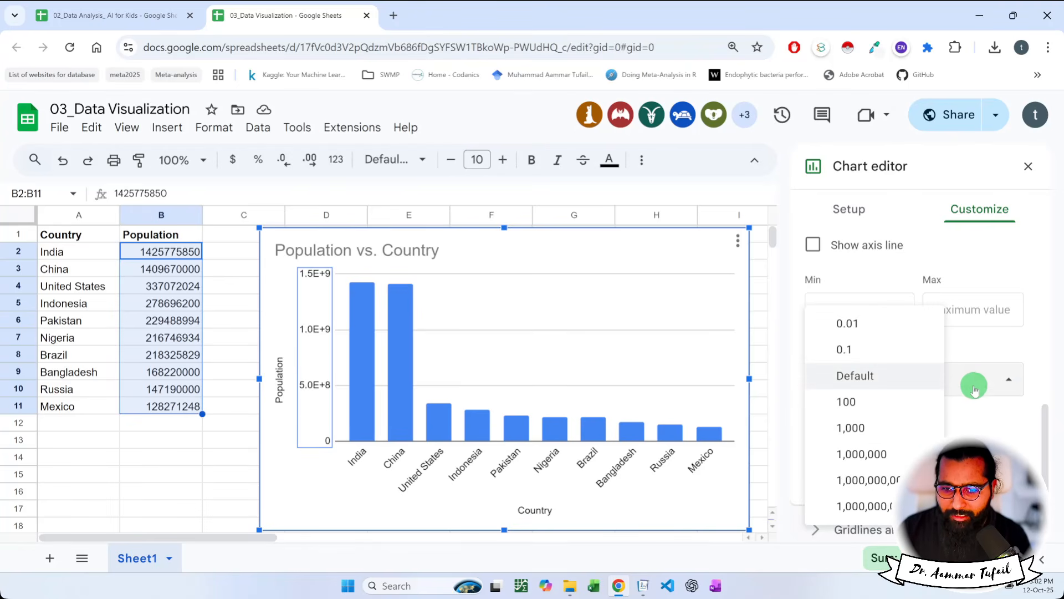
click(992, 385)
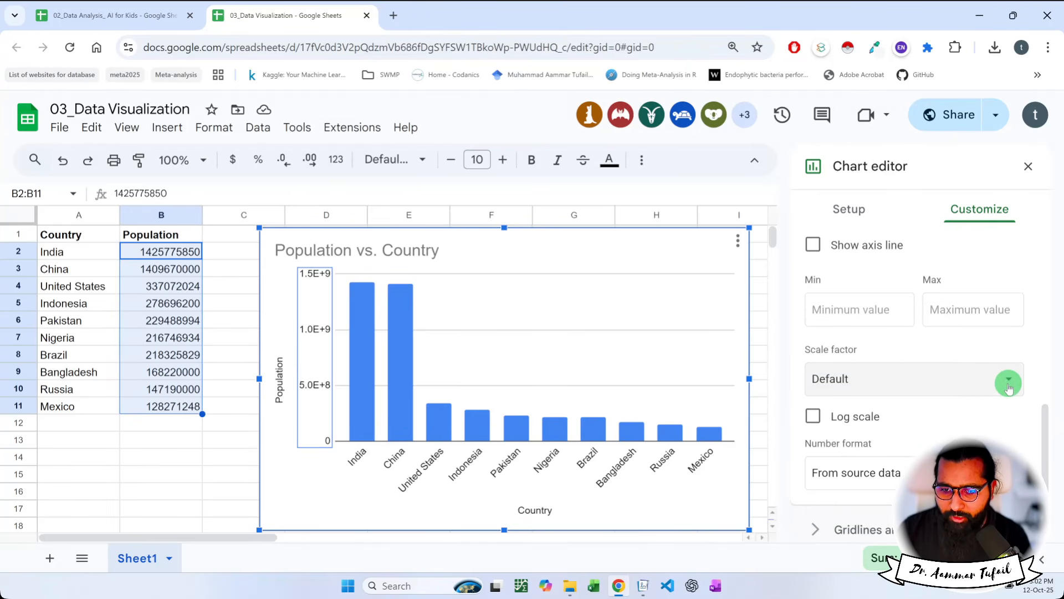
click(869, 381)
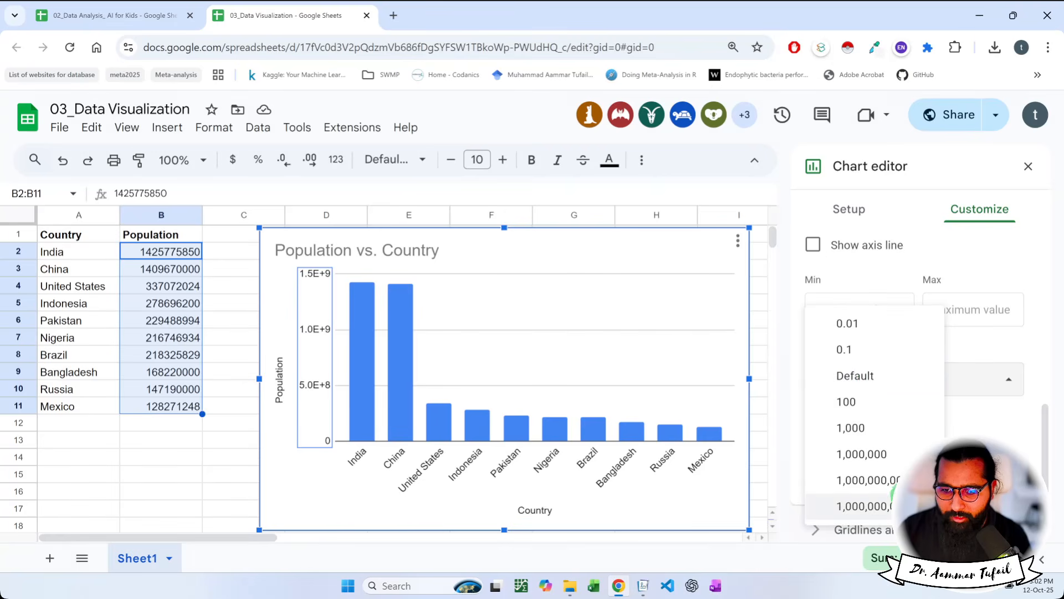
click(892, 502)
click(934, 380)
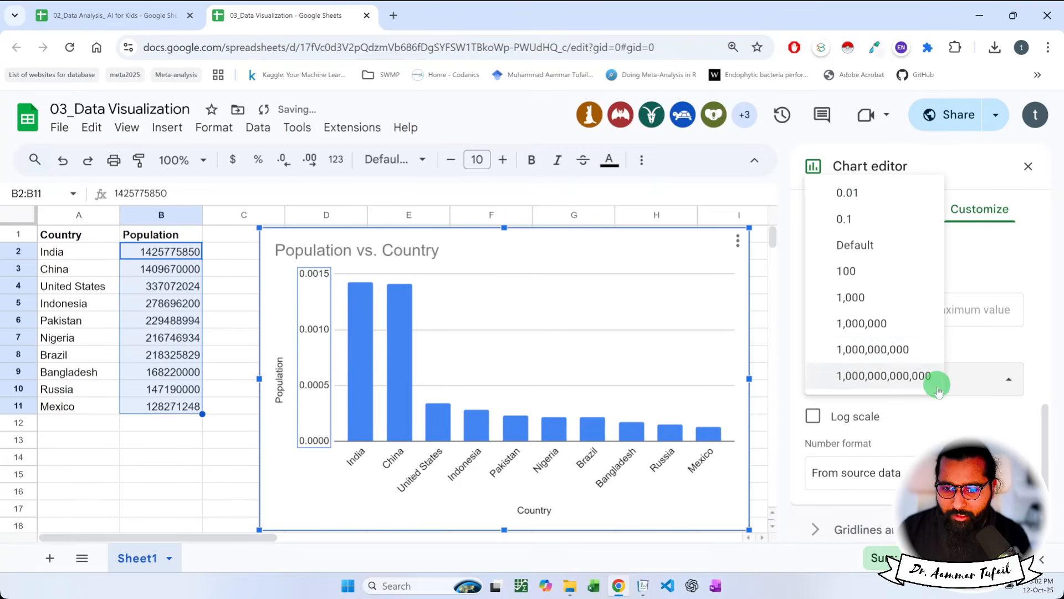
click(884, 252)
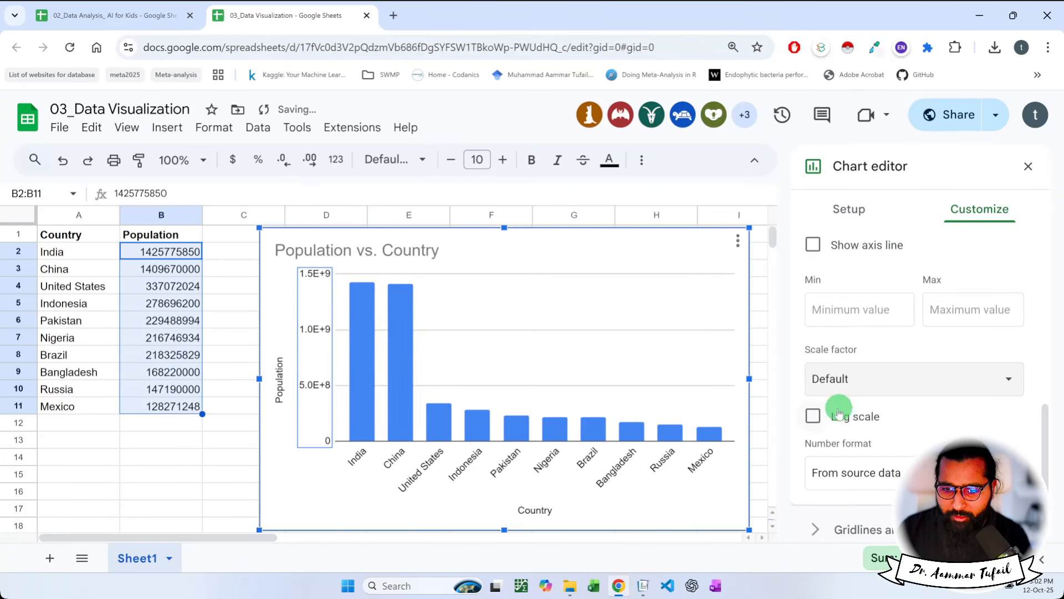
- Enable the log scale on the vertical axis and turn it off again
click(812, 416)
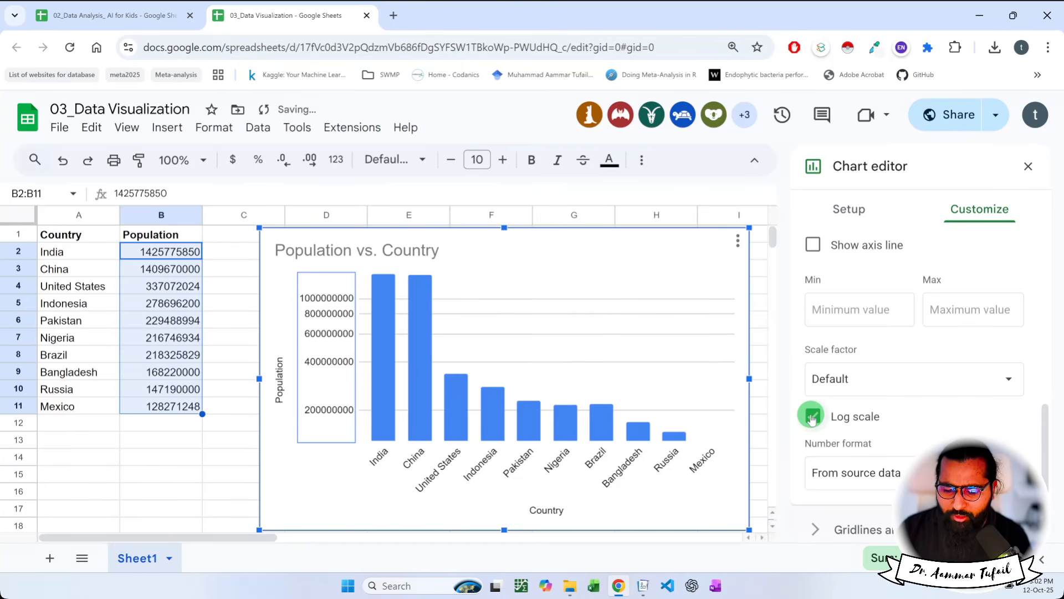
click(812, 417)
click(903, 421)
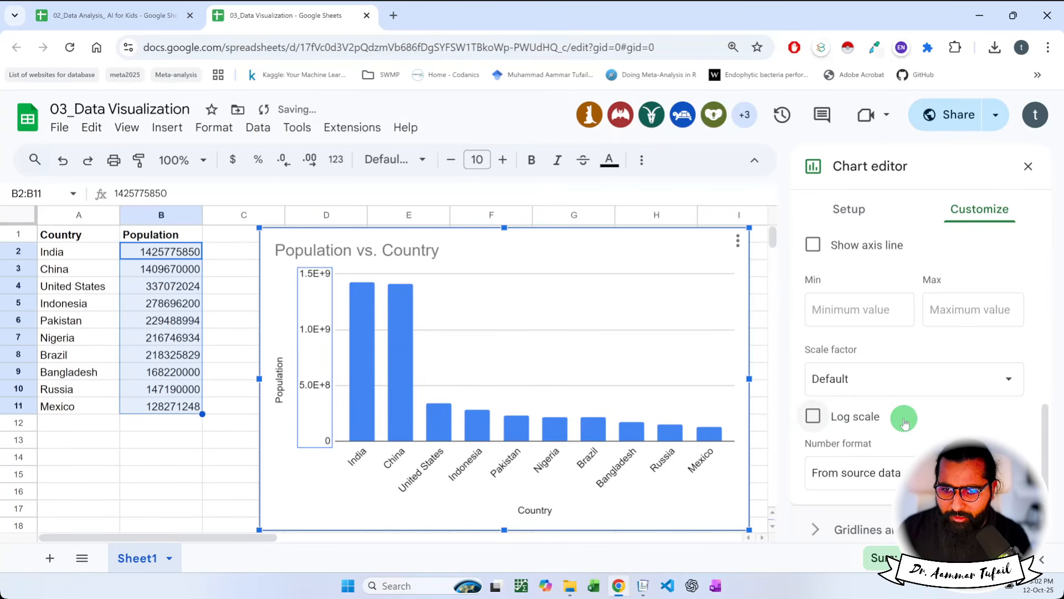
- Look through the vertical axis's number format options and its gridlines and ticks settings
scroll(905, 422, up, 3)
scroll(906, 424, down, 3)
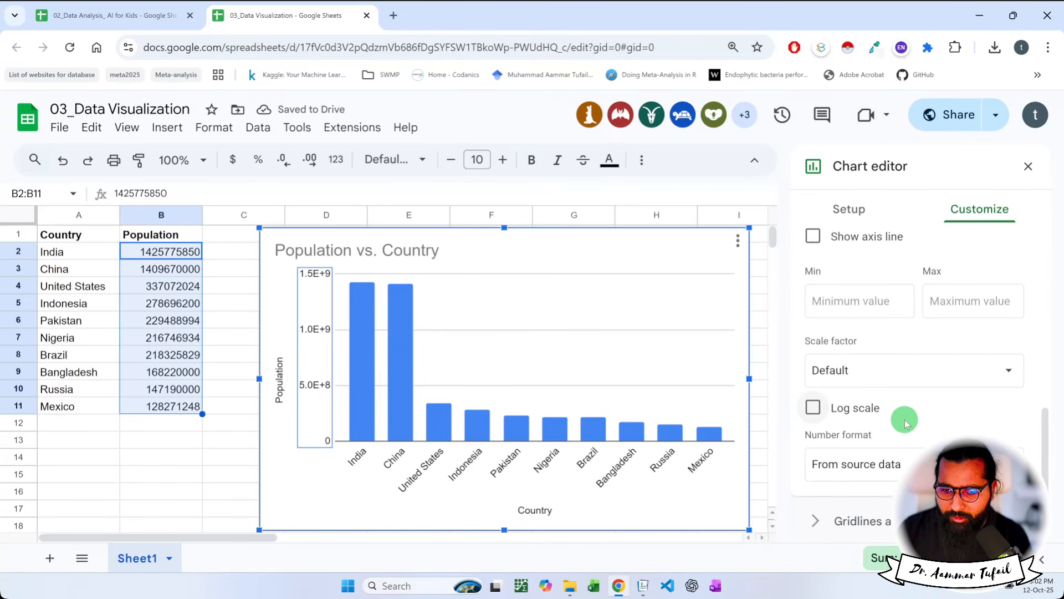
click(950, 461)
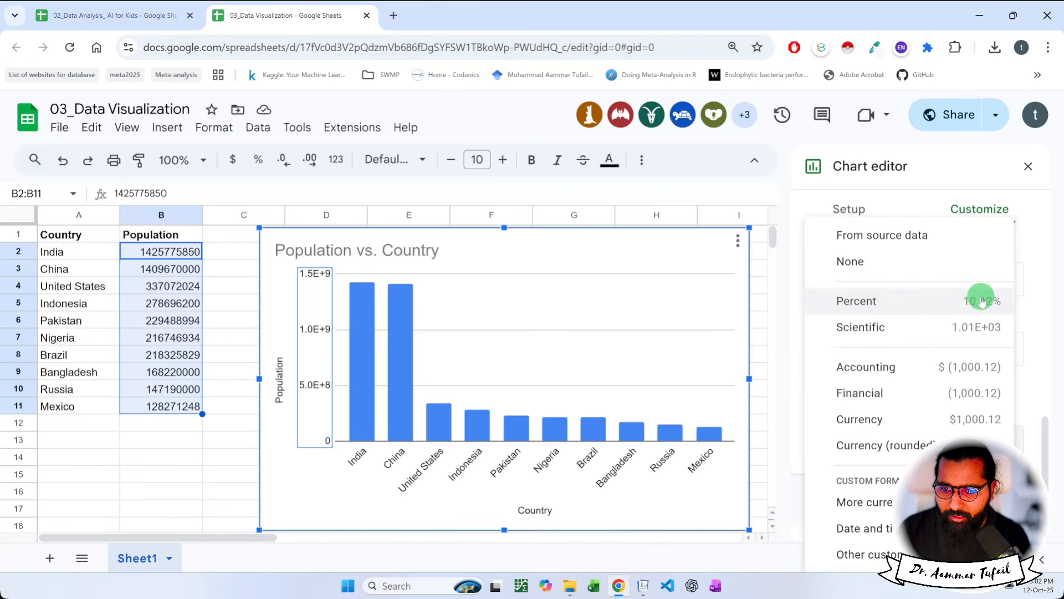
click(1026, 297)
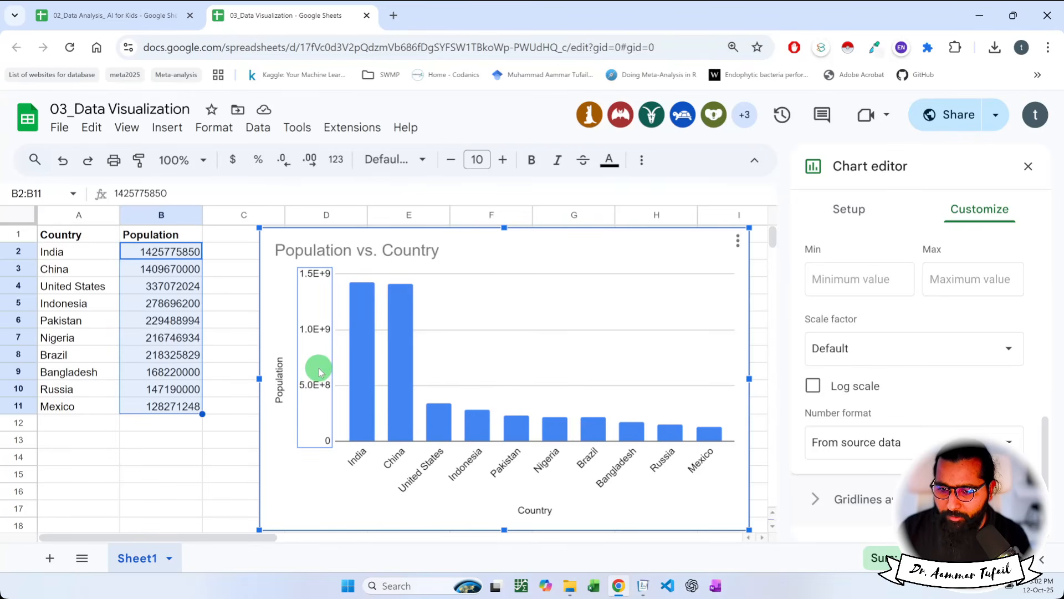
click(815, 499)
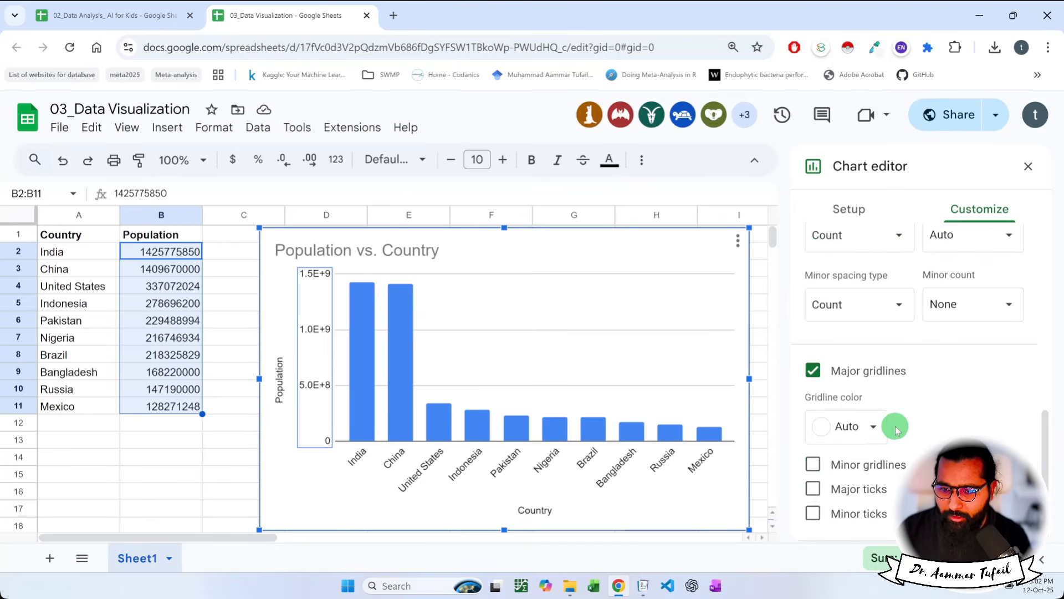
scroll(936, 413, up, 5)
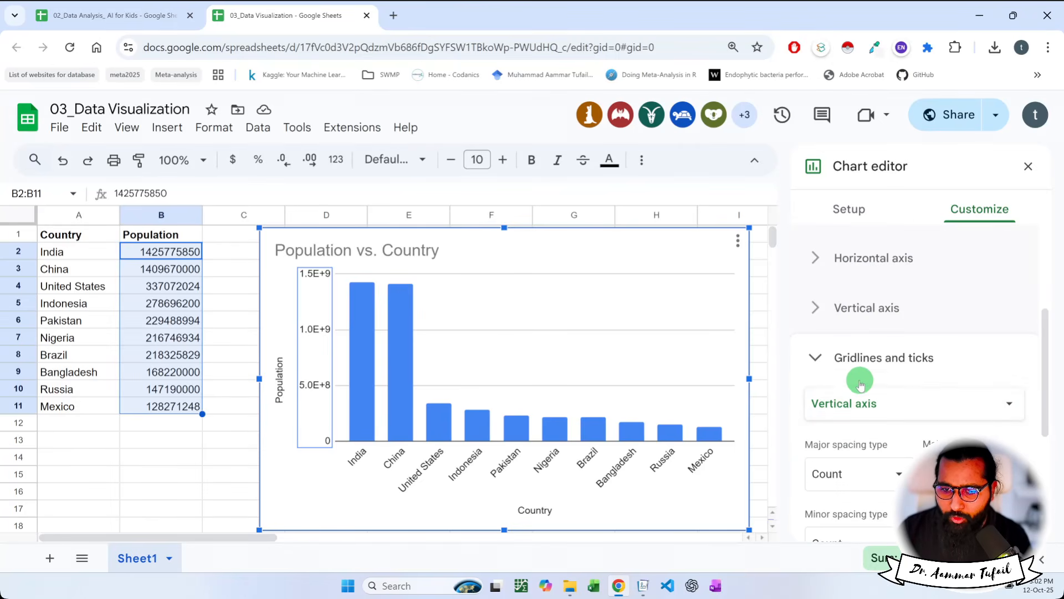
scroll(823, 357, up, 3)
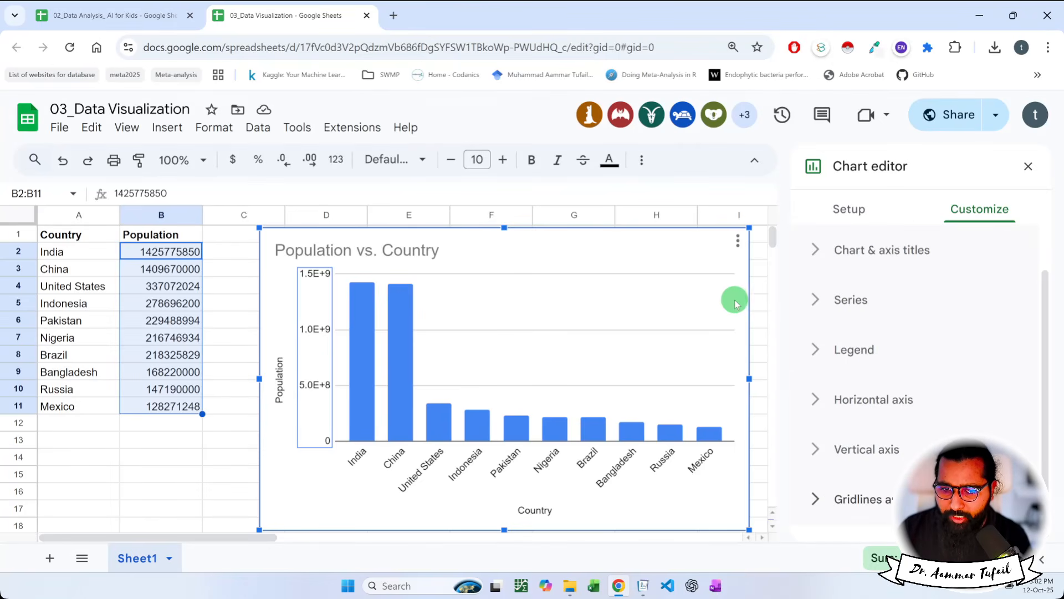
- Select the chart's gridlines, hide the vertical axis's major gridlines and show them again
click(708, 275)
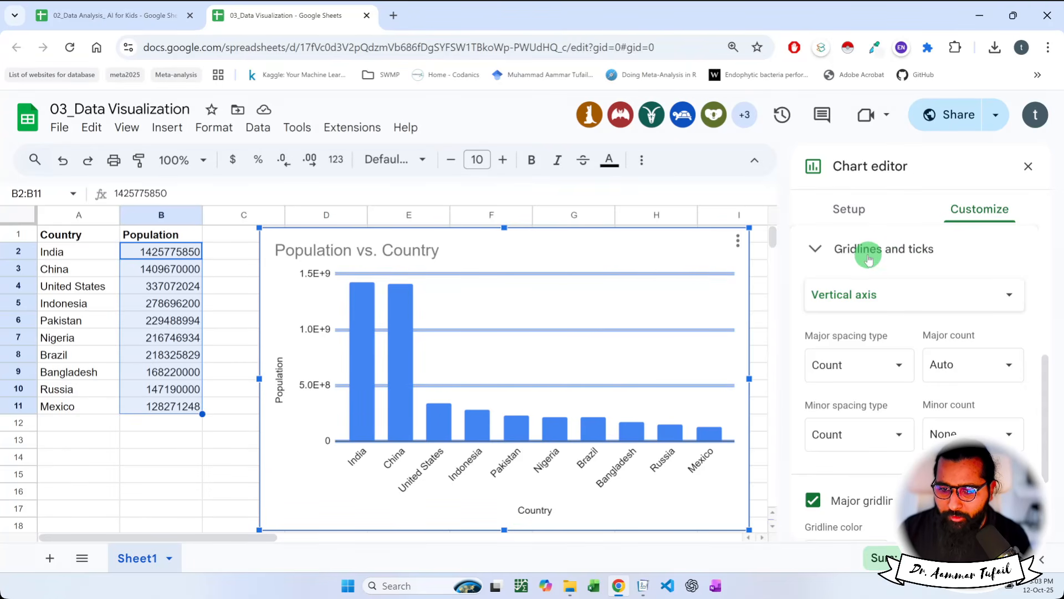
scroll(862, 311, down, 2)
click(812, 411)
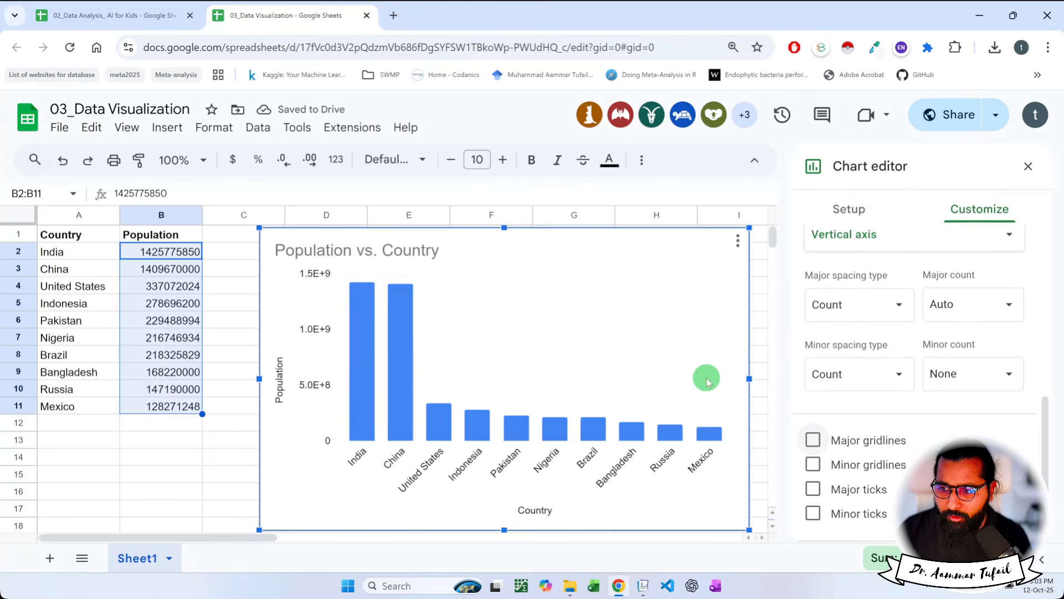
click(812, 439)
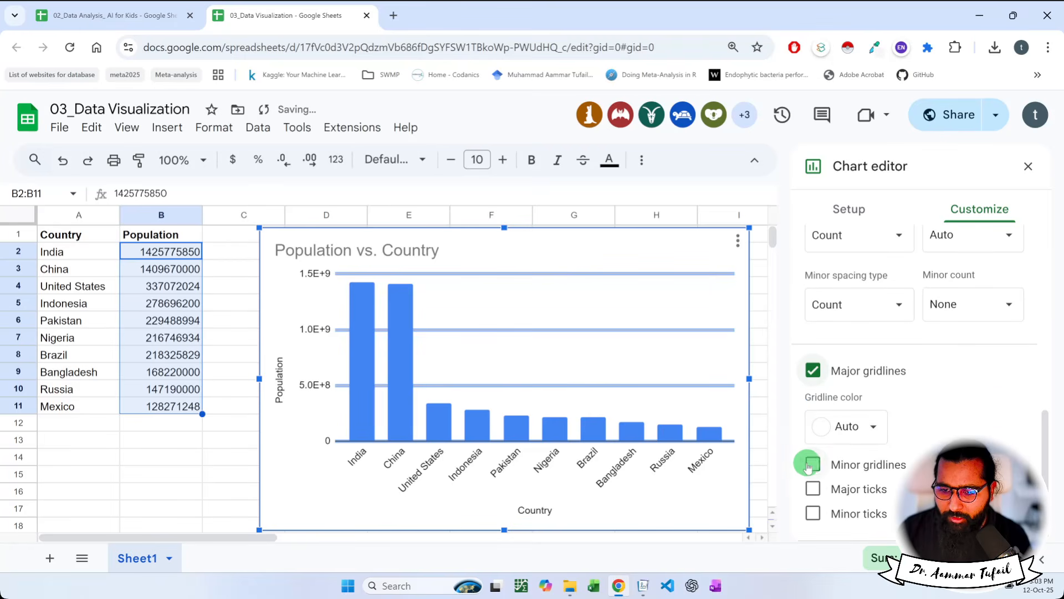
- Enable minor gridlines, major ticks and minor ticks on the vertical axis, and collapse the gridlines and ticks settings
click(812, 463)
click(813, 488)
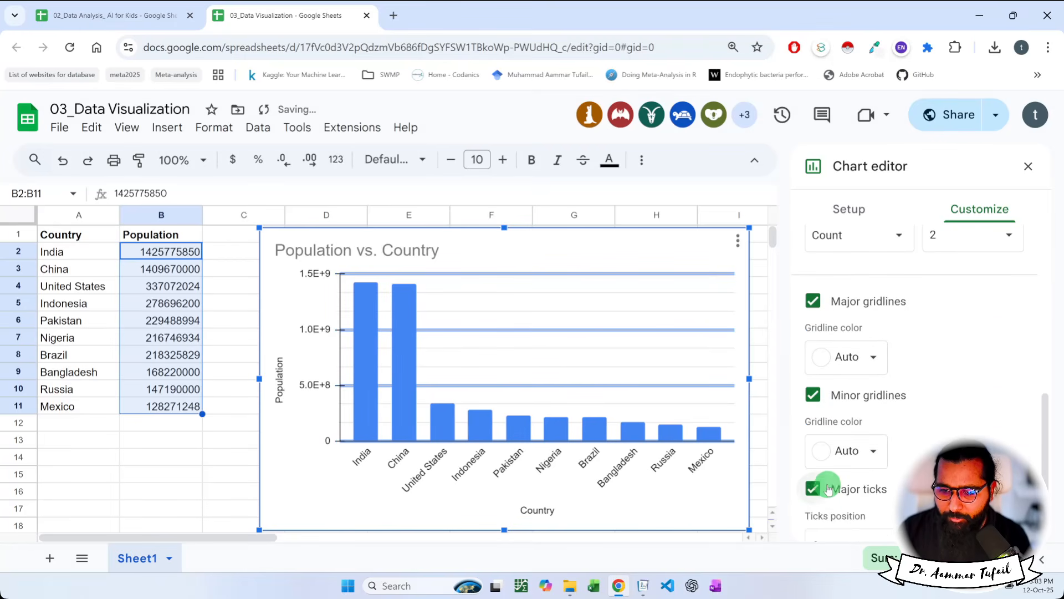
click(813, 514)
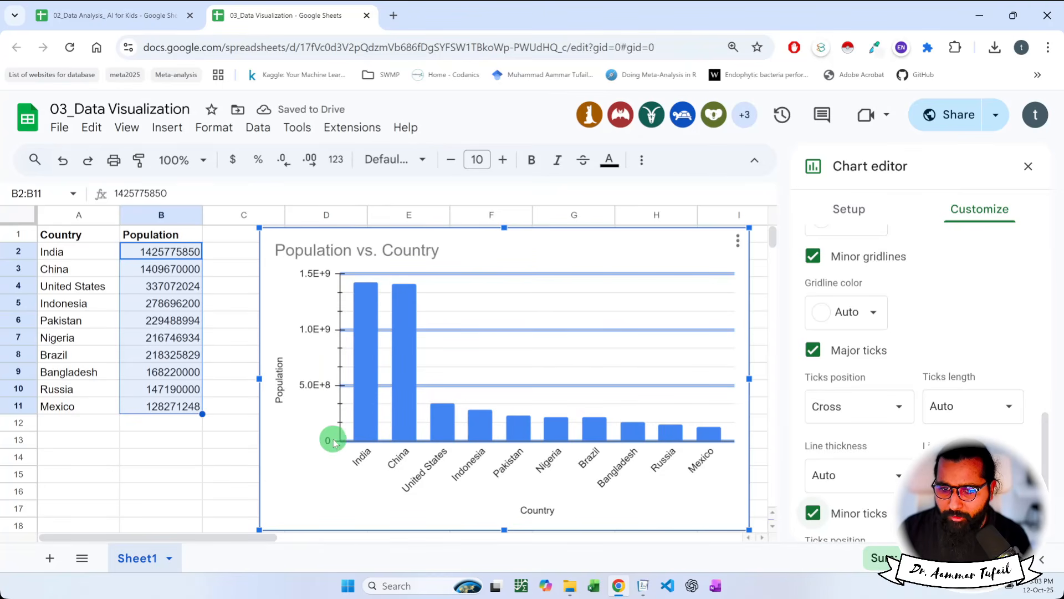
scroll(837, 396, up, 5)
scroll(856, 402, up, 5)
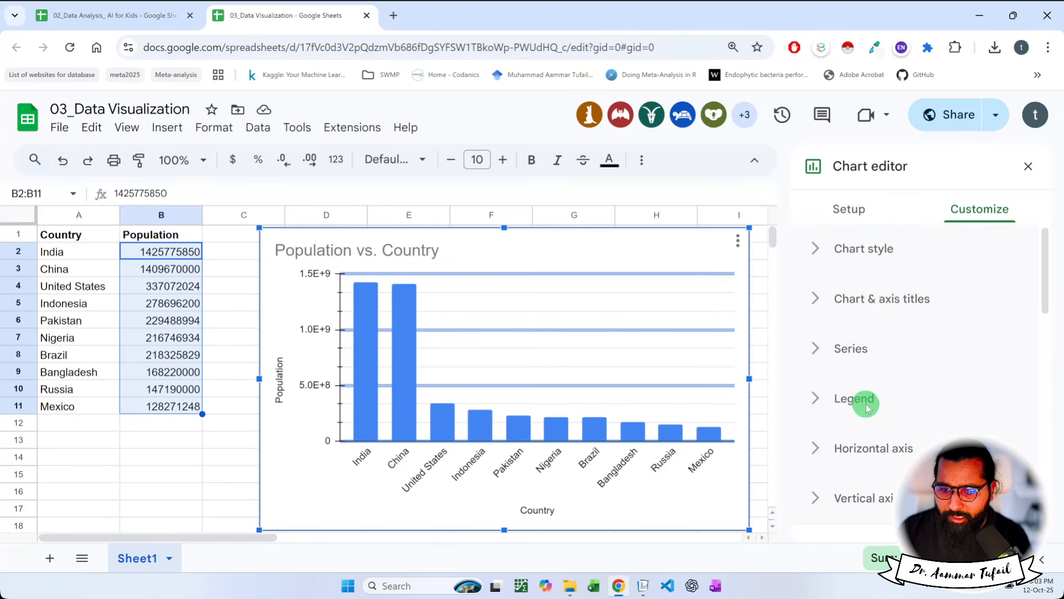
scroll(867, 408, down, 5)
click(820, 319)
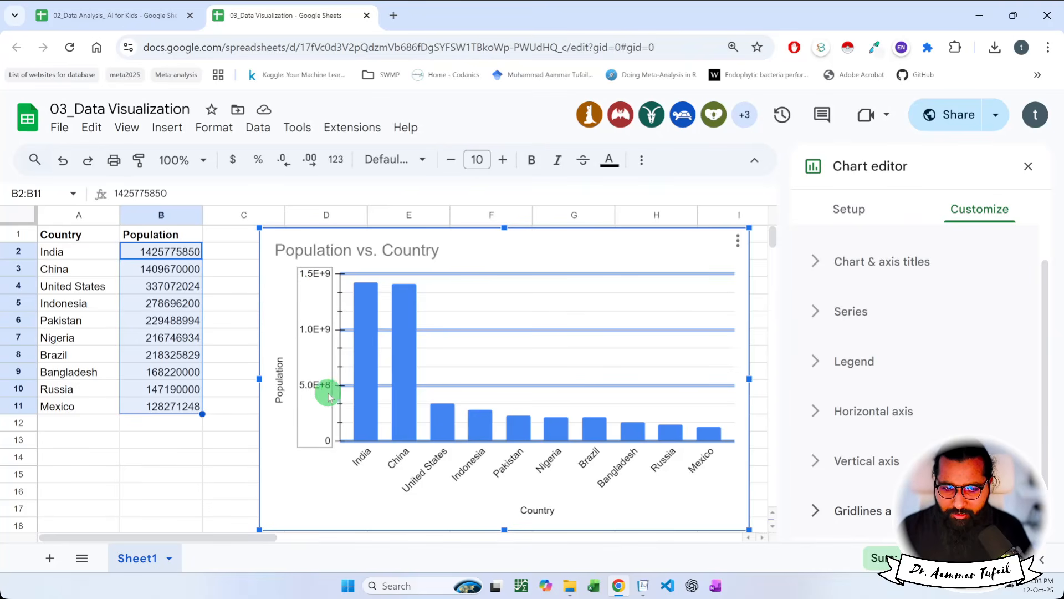
- Switch to the handwritten notes to review the aesthetics and plot type lists, and return to the chart in Google Sheets
key(alt+Tab)
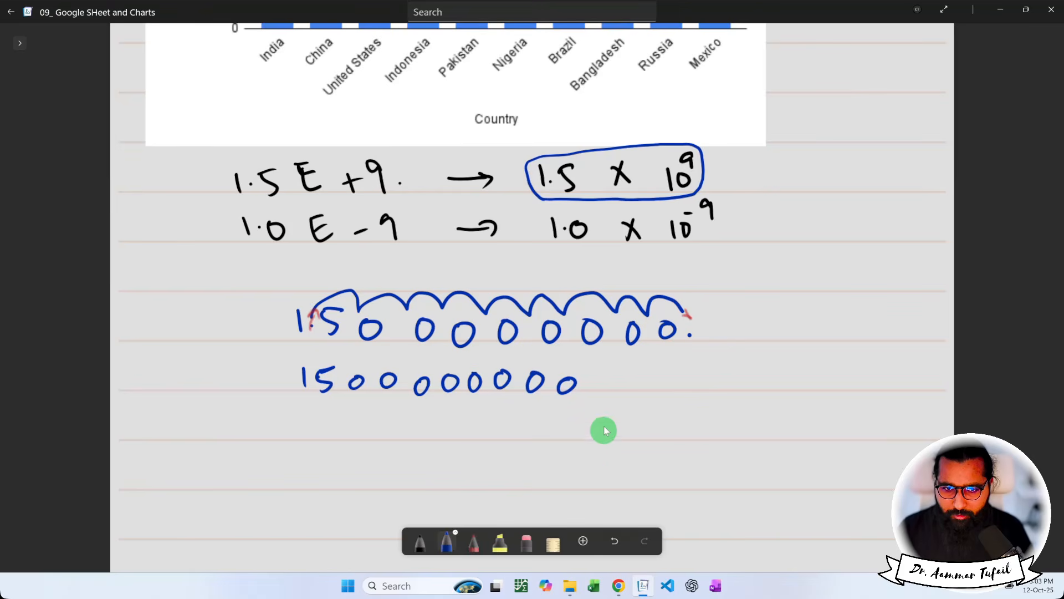
scroll(609, 355, up, 5)
scroll(610, 350, up, 10)
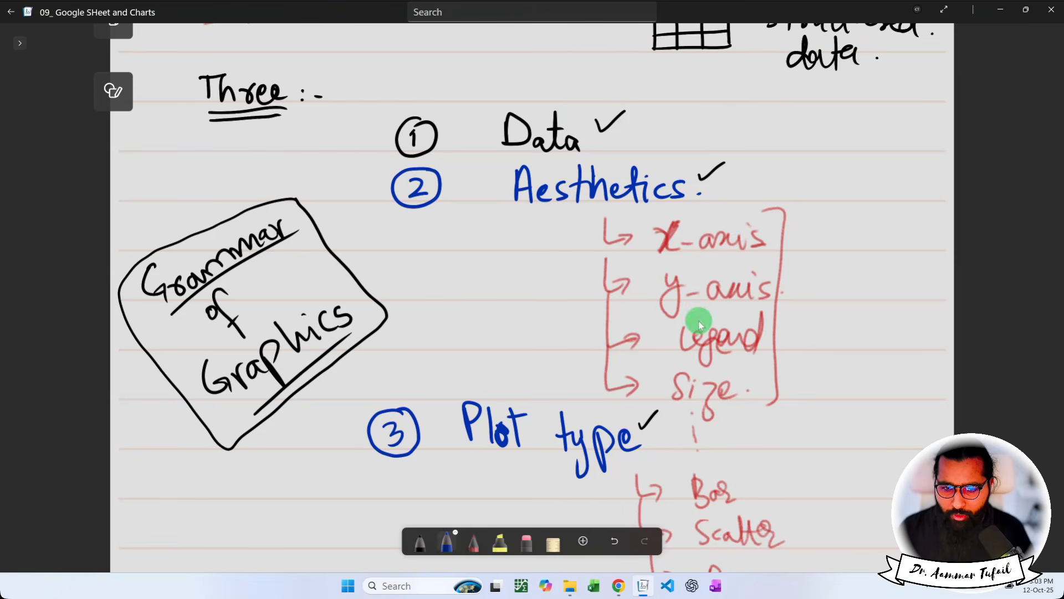
scroll(610, 427, down, 2)
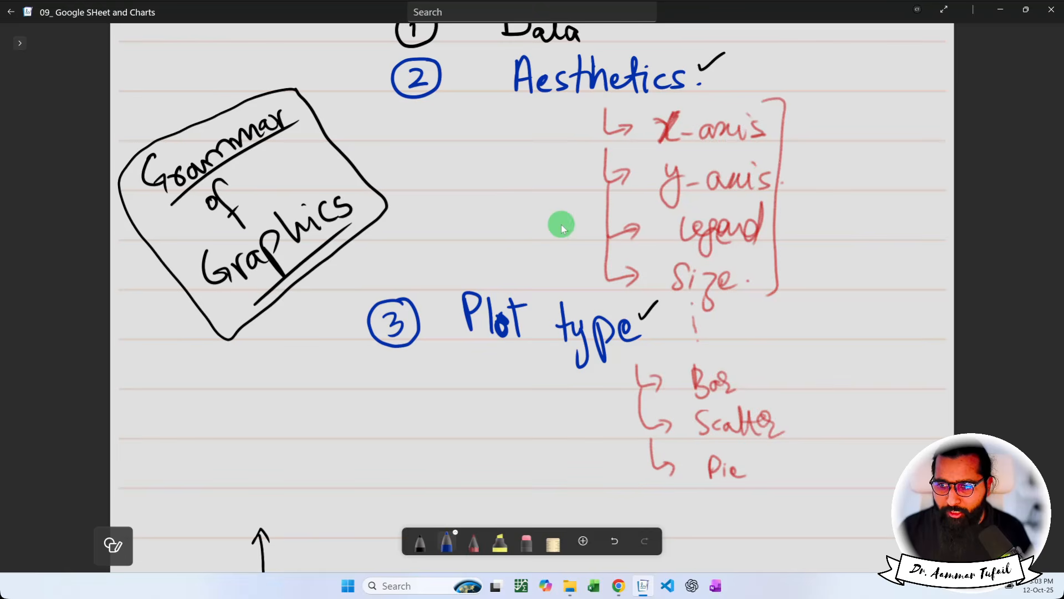
key(alt+Tab)
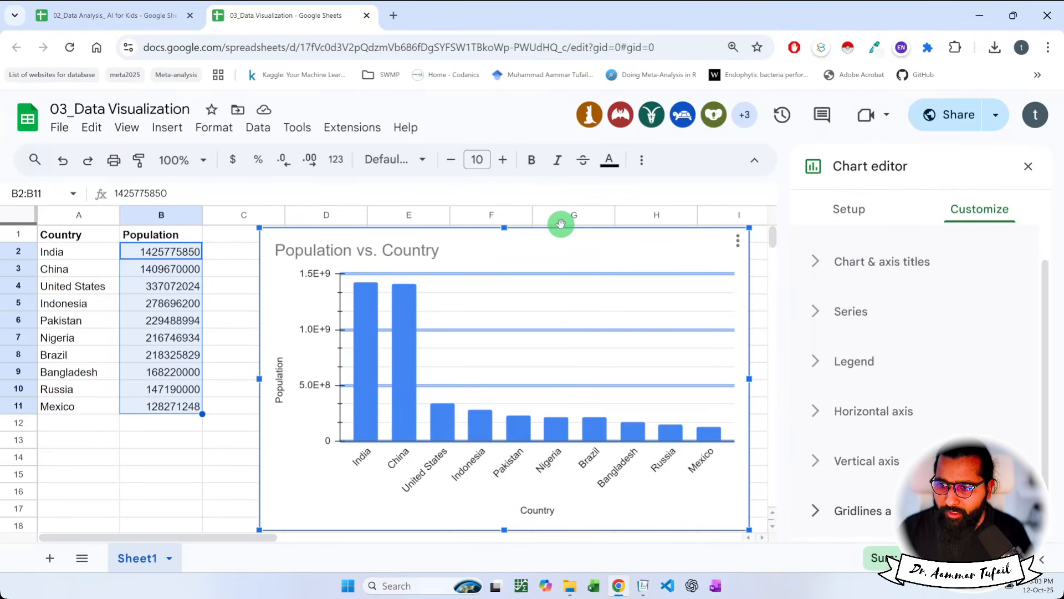
scroll(561, 223, down, 2)
scroll(532, 403, up, 2)
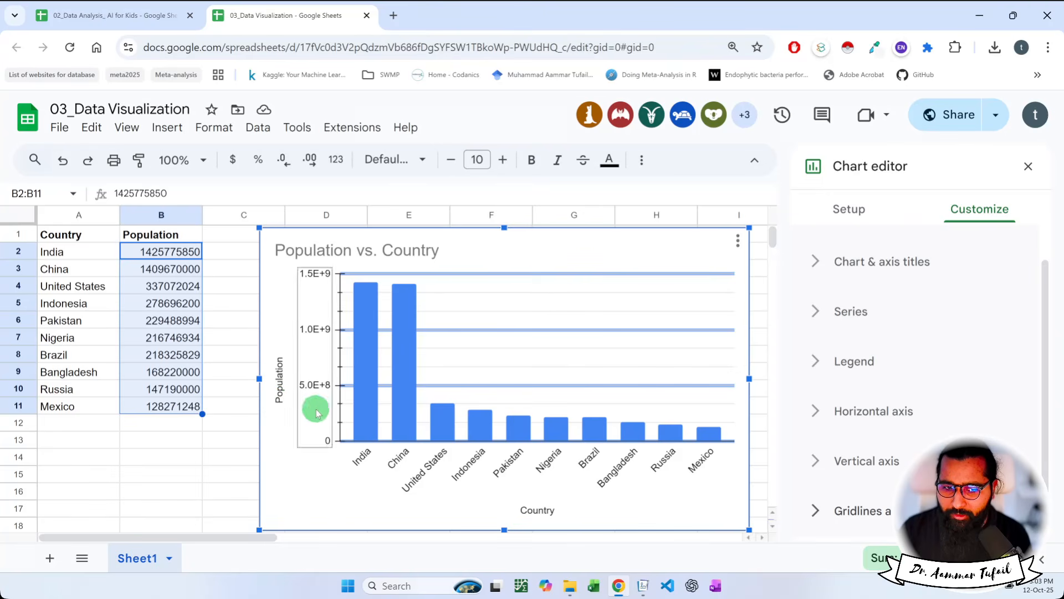
- Select the chart's horizontal axis title and clear its text
click(555, 515)
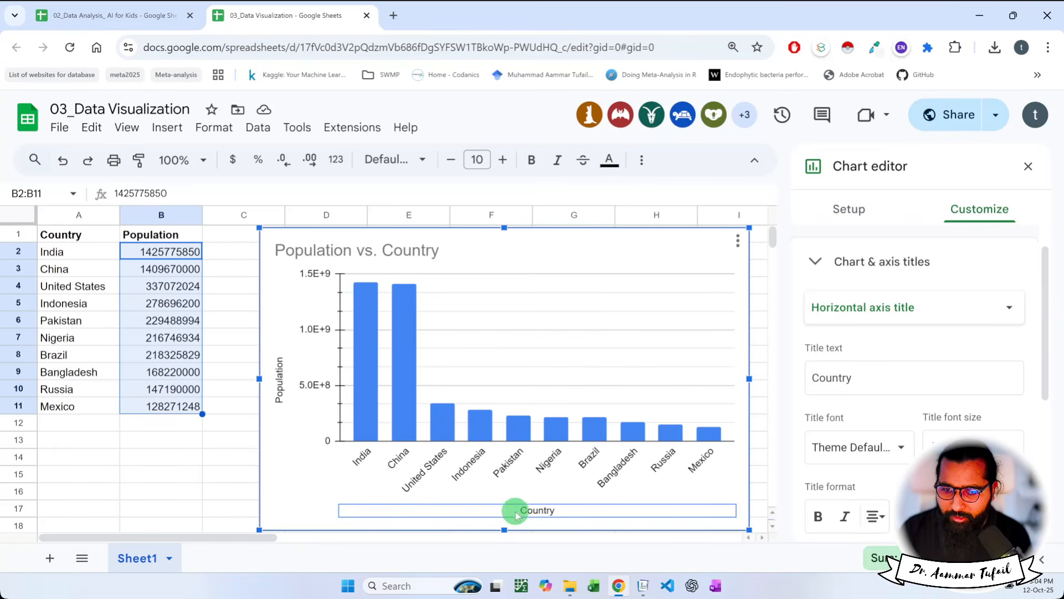
double_click(883, 377)
key(BackSpace)
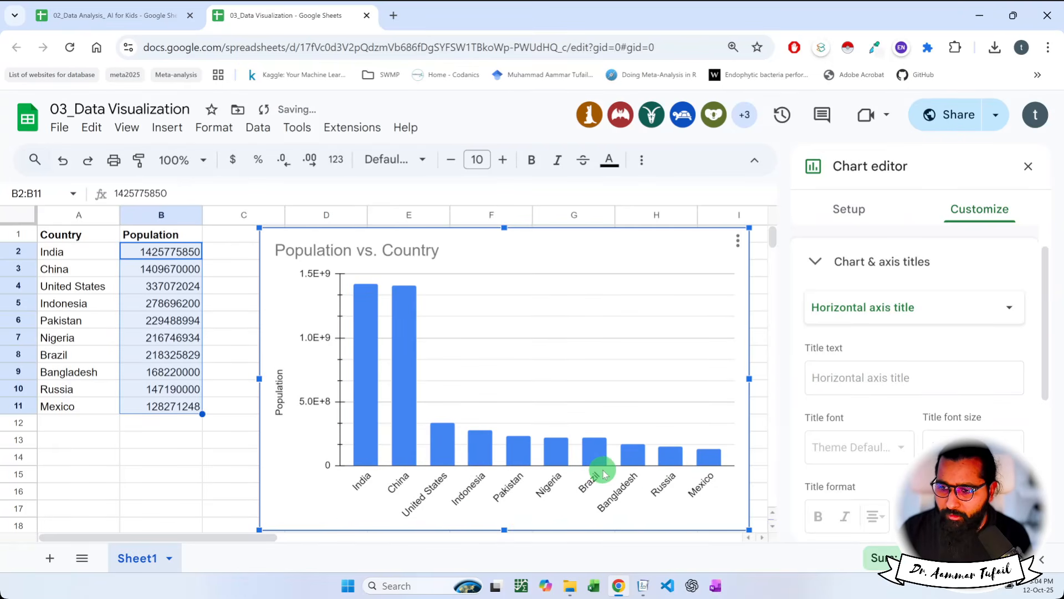
- Enter "Country Name" as the horizontal axis title and clear the title text again
click(885, 378)
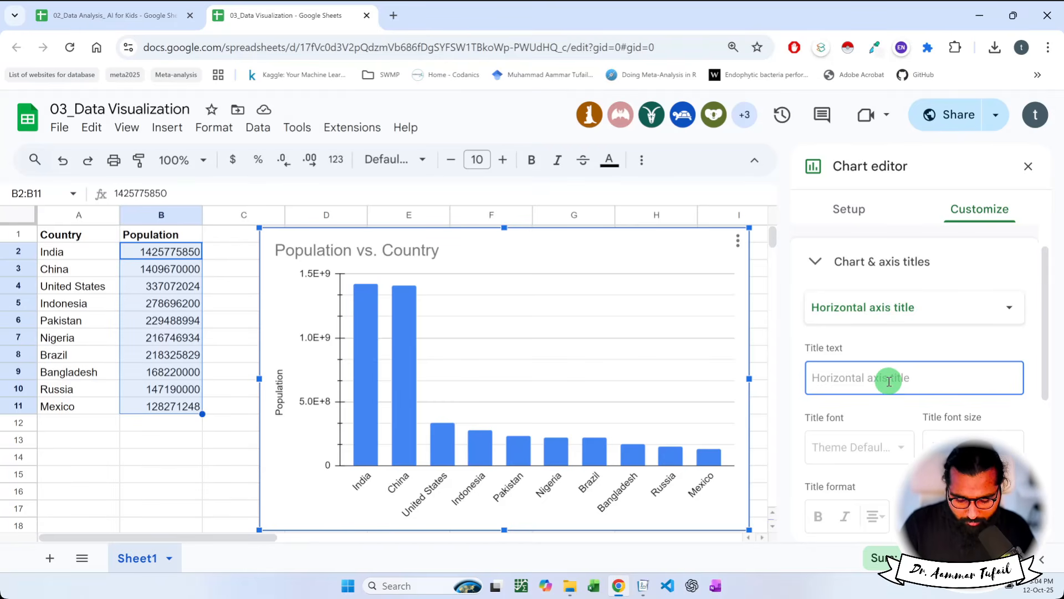
text(Country Name)
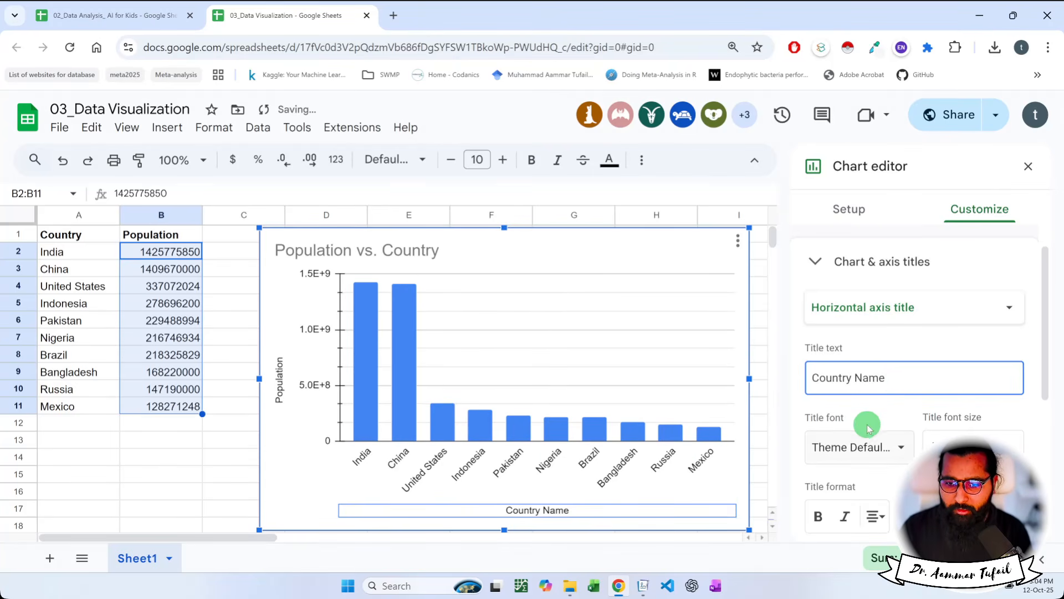
key(ctrl+a)
key(BackSpace)
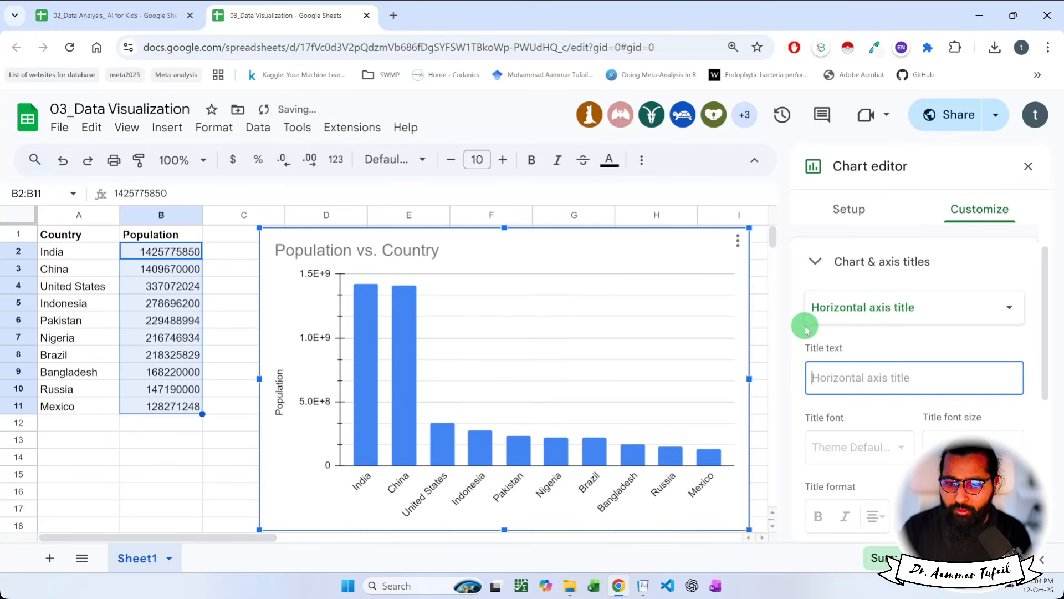
- Fill the China column with light red, and reset its fill color to Auto
double_click(406, 328)
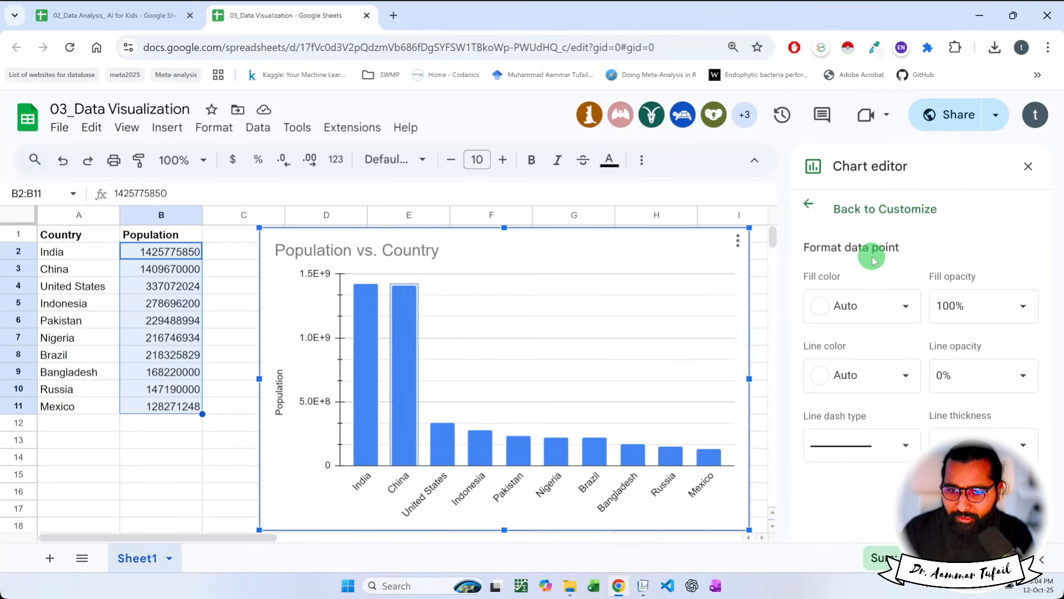
click(903, 304)
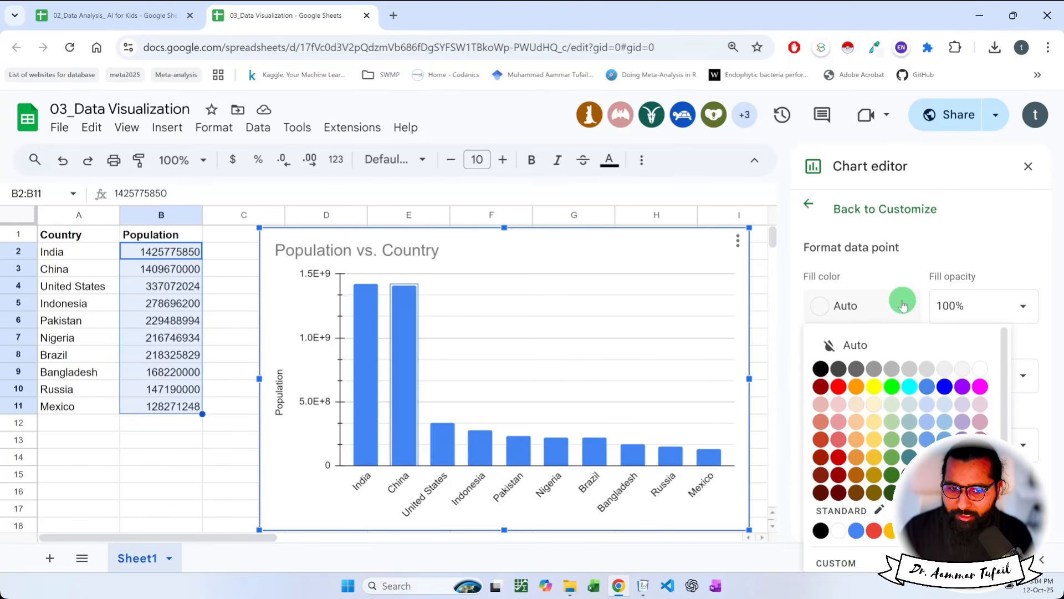
click(912, 386)
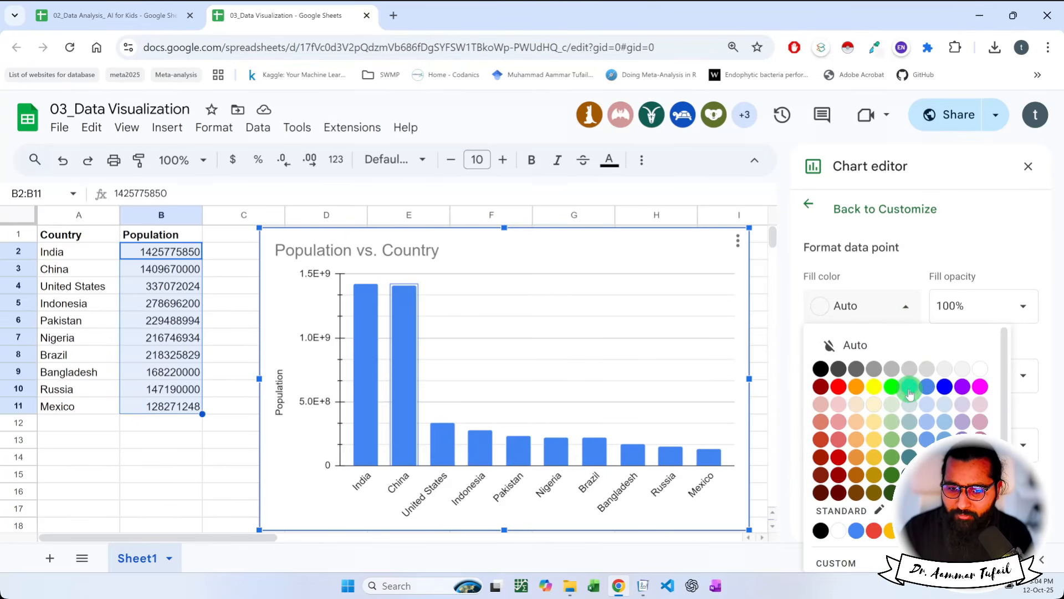
click(839, 438)
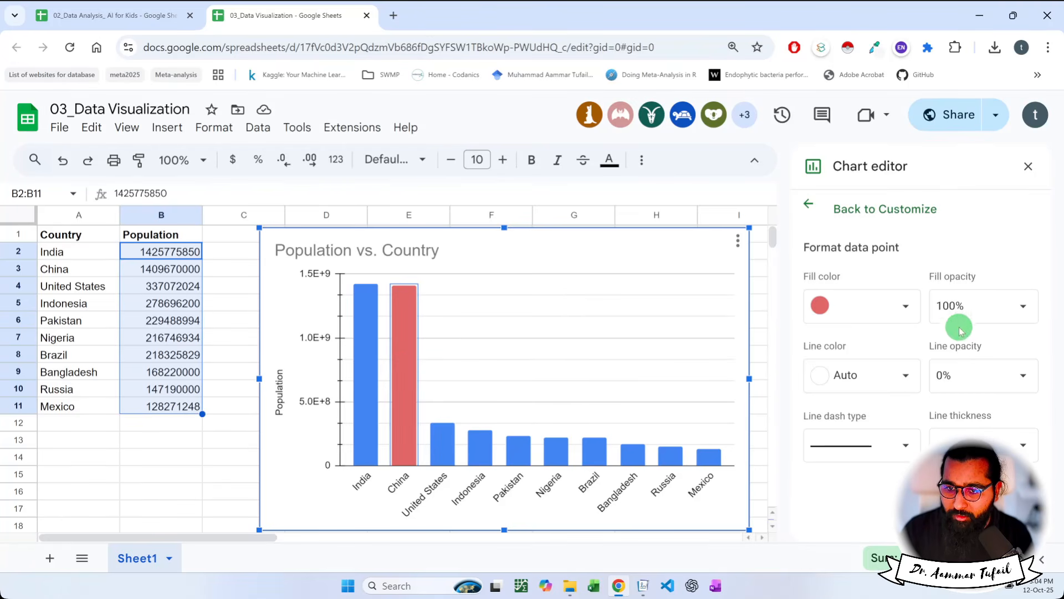
click(917, 306)
click(870, 344)
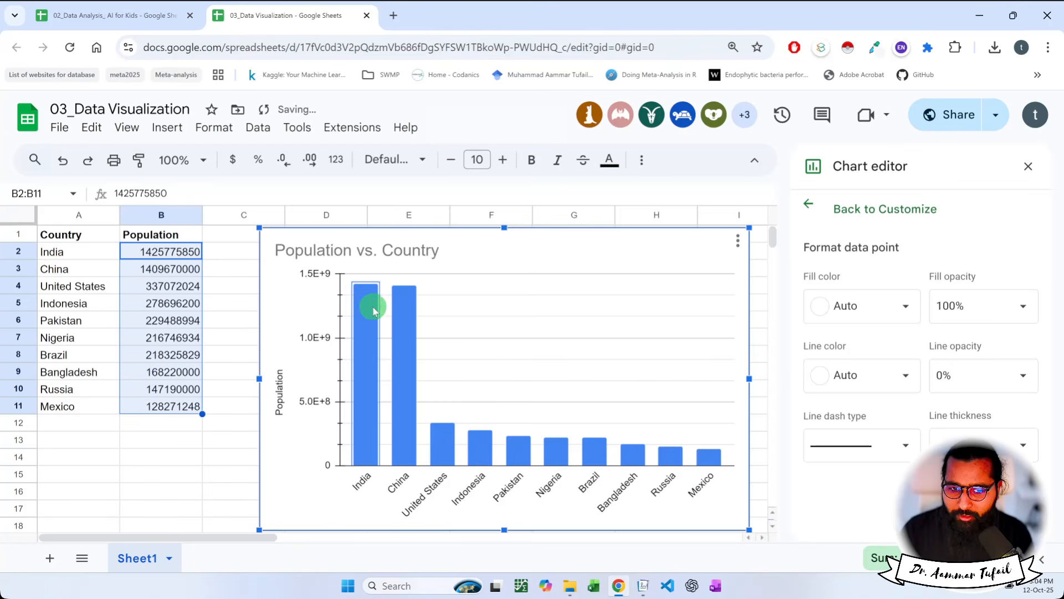
- Select the China column, leave the data point formatting, collapse the titles settings and expand the Series settings
click(394, 317)
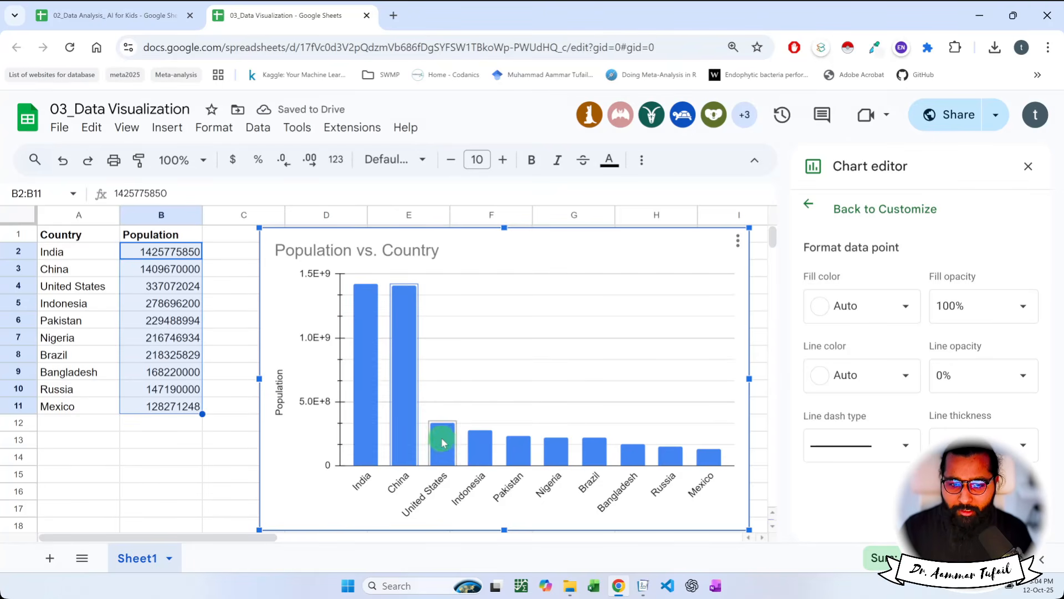
click(485, 266)
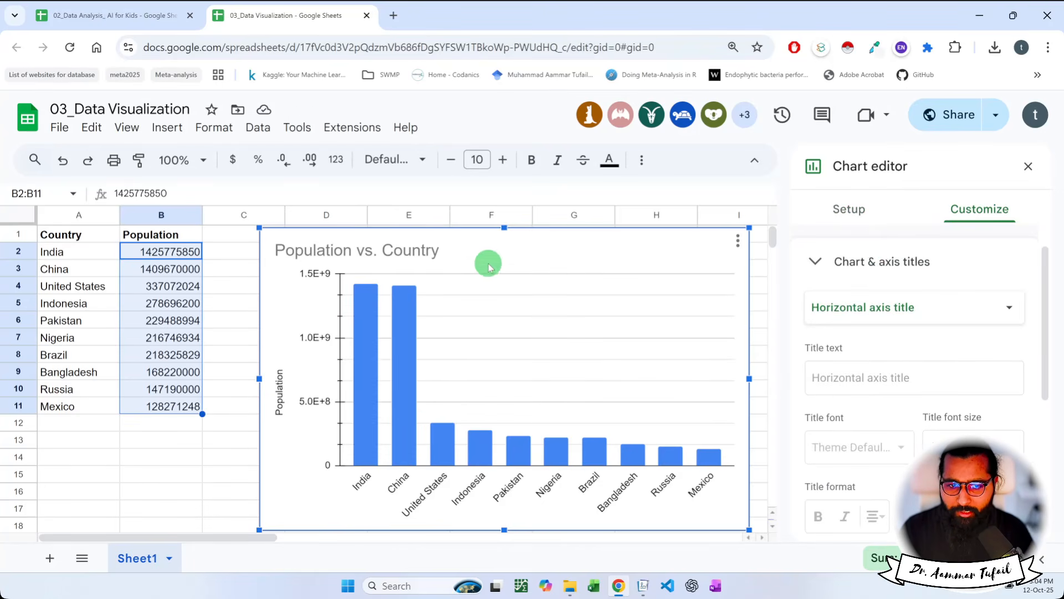
click(823, 261)
click(816, 319)
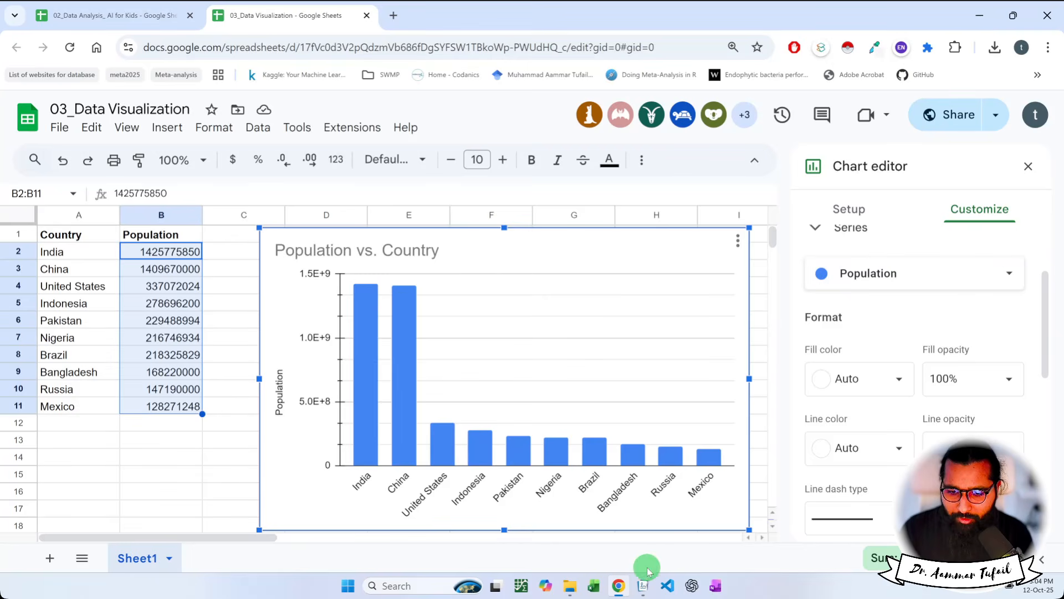
- Switch to the handwritten notes, review down to the population column sketch, and return to Google Sheets
click(643, 586)
scroll(536, 395, down, 15)
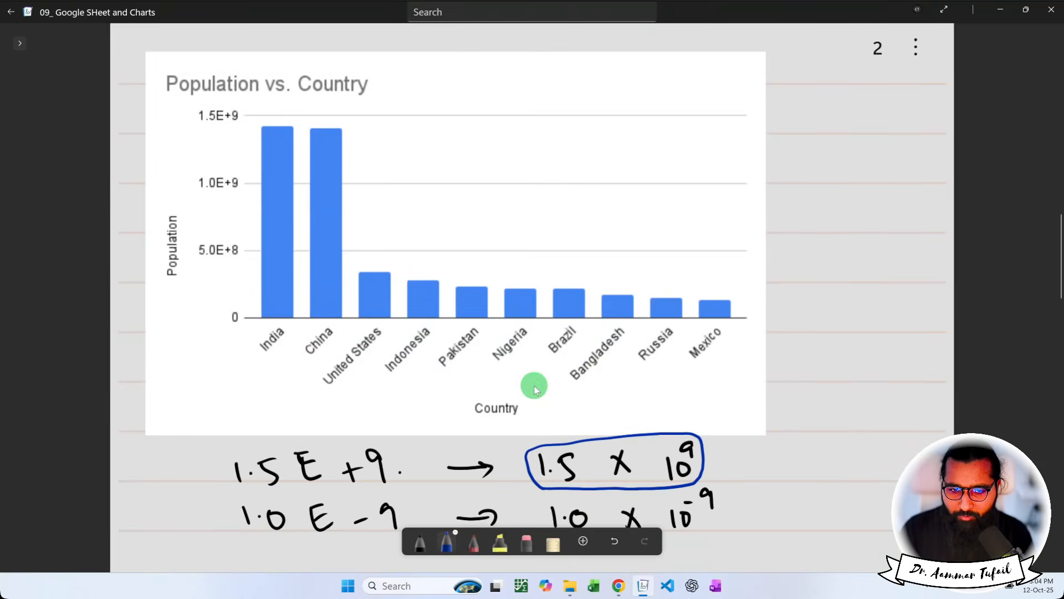
scroll(535, 388, down, 8)
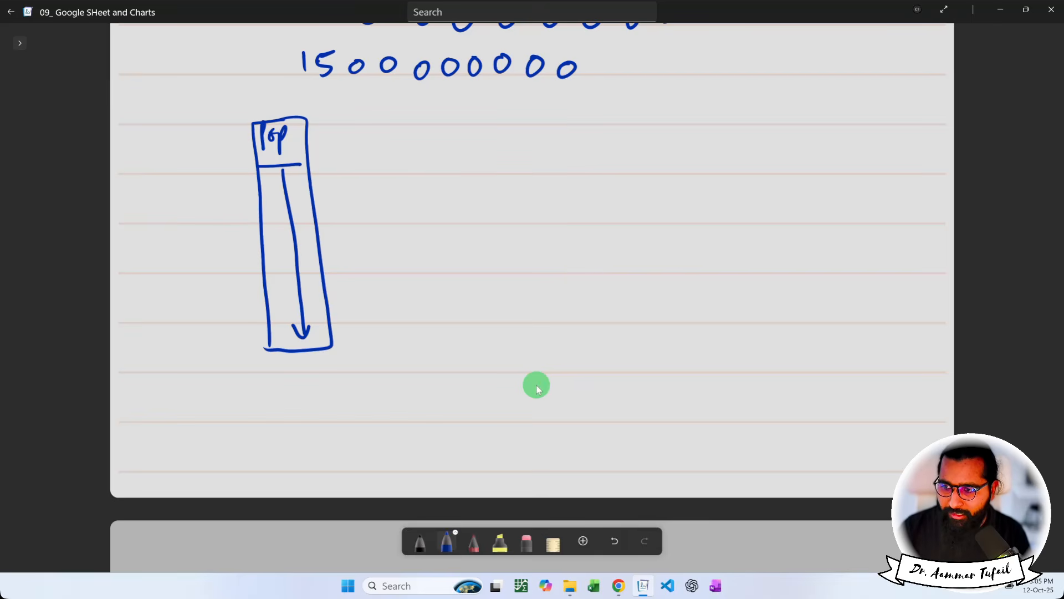
key(alt+Tab)
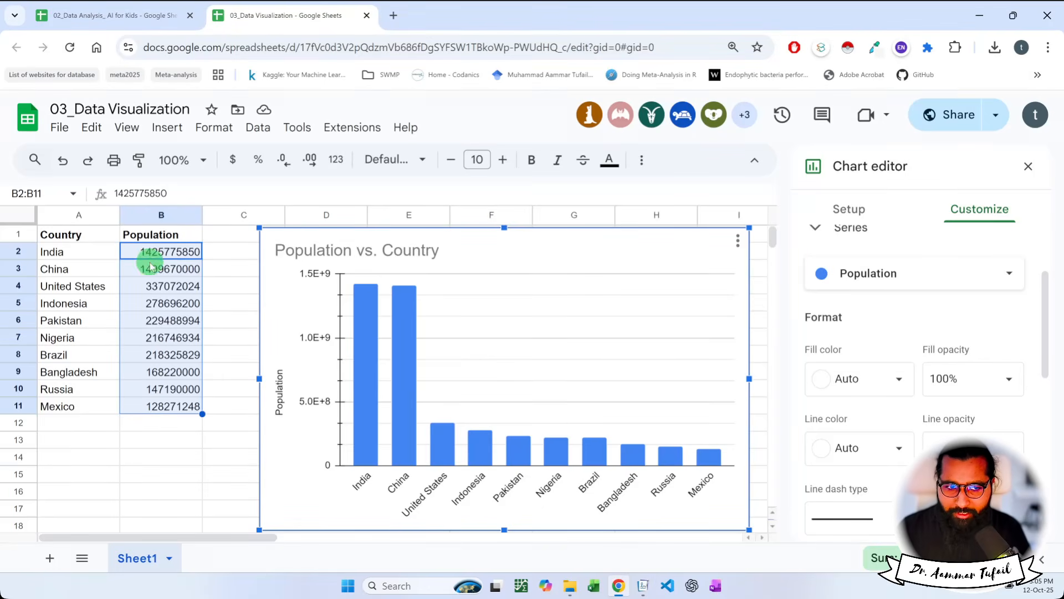
- Select the Population header in B1, and select the population values in B2:B11
click(159, 216)
click(159, 232)
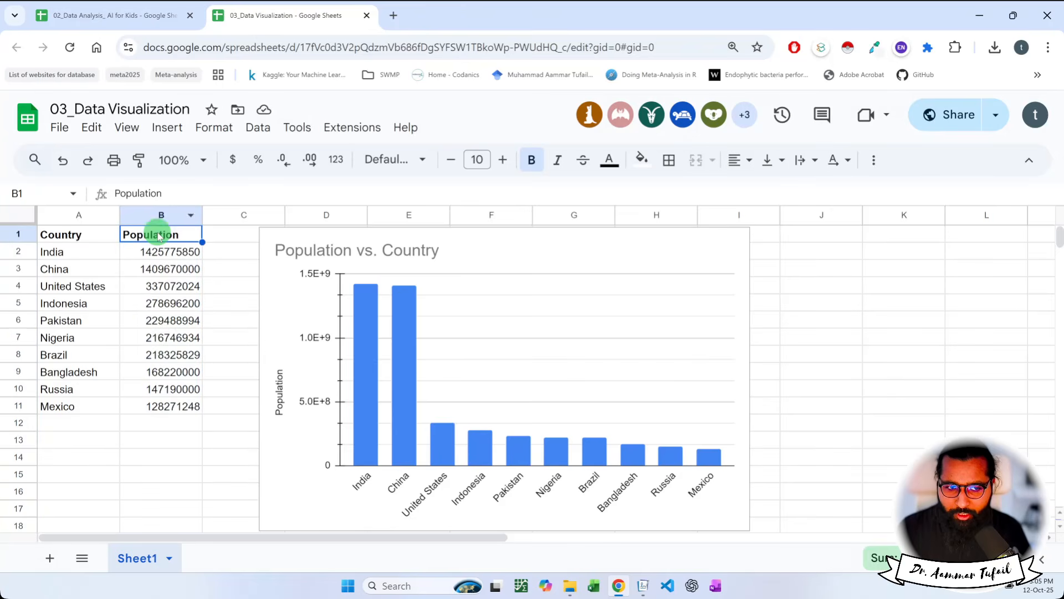
drag(185, 256, 173, 406)
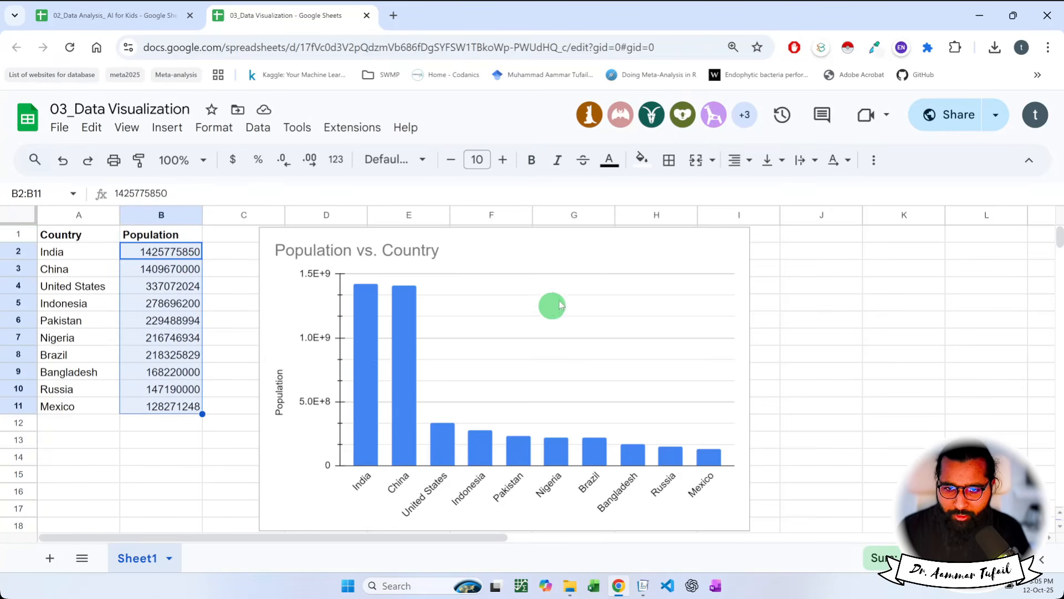
- Reopen the chart for editing and review its type, data range, X-axis and series setup
click(586, 250)
click(739, 239)
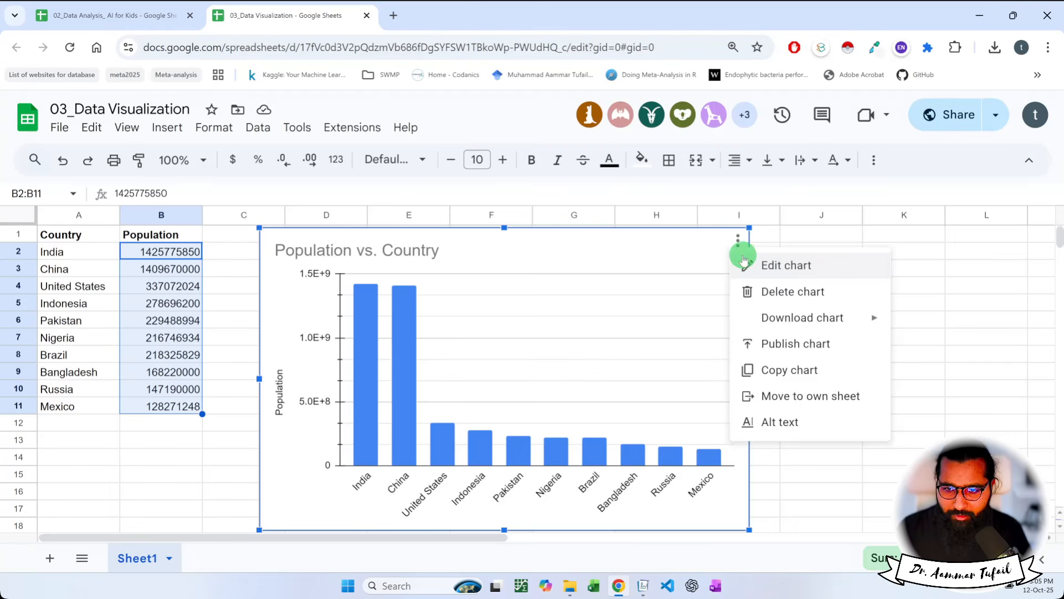
click(745, 261)
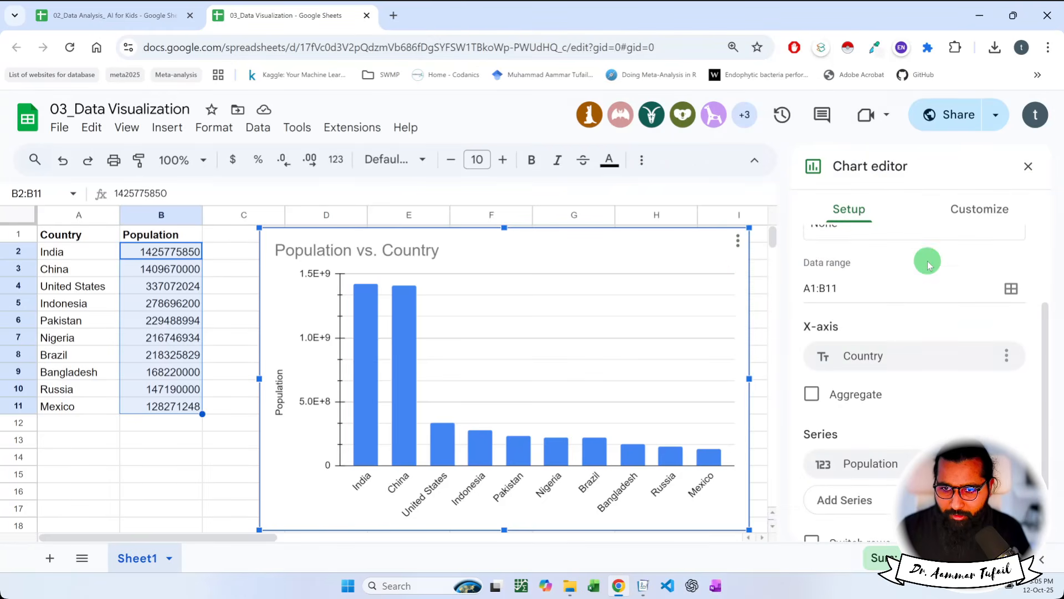
scroll(921, 269, up, 2)
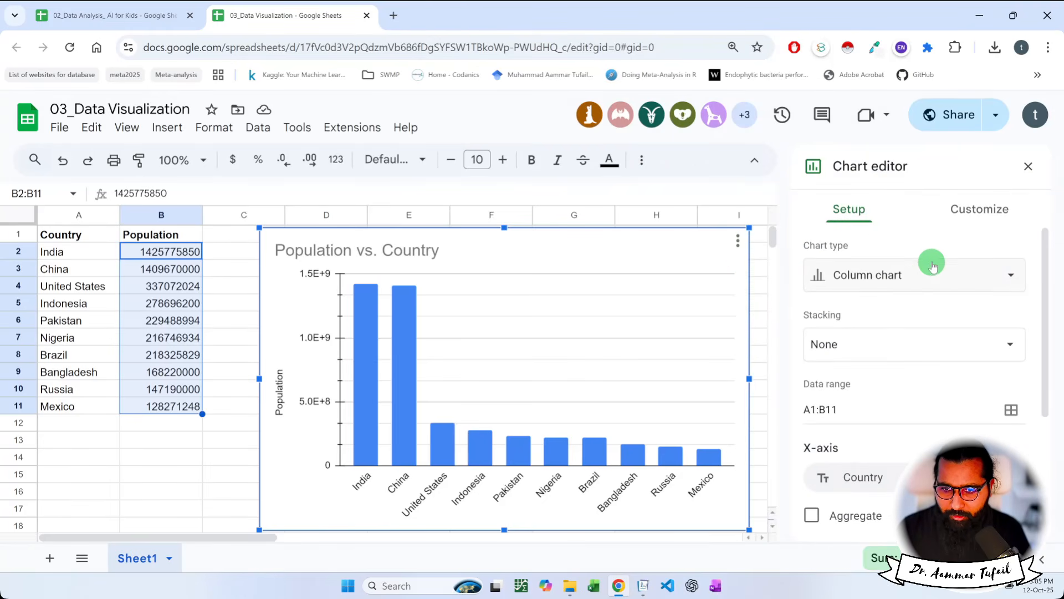
scroll(922, 280, down, 2)
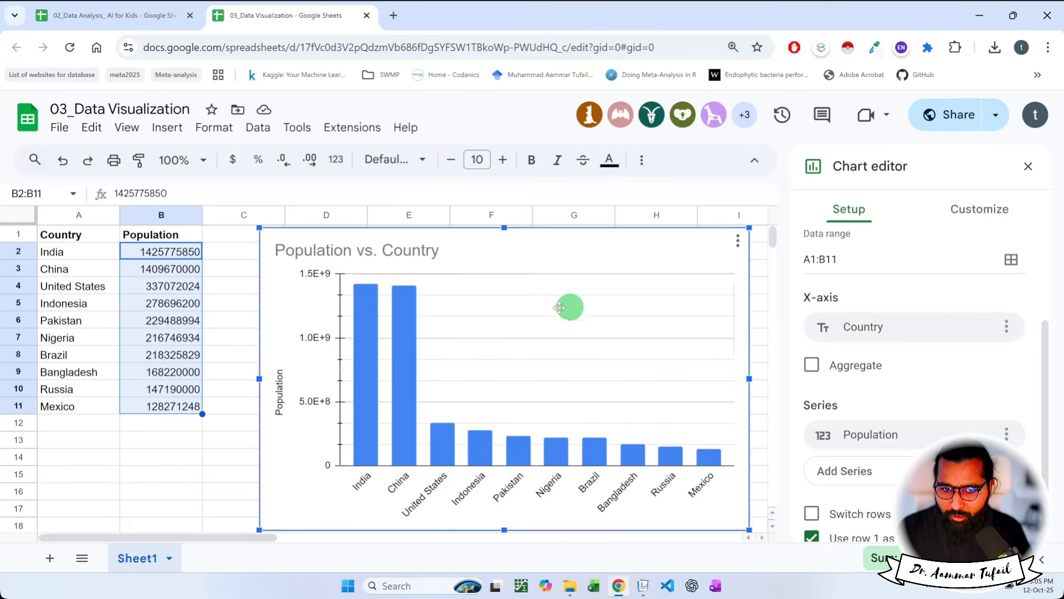
- Open the chart's Series customization and check which series the selector offers
click(976, 211)
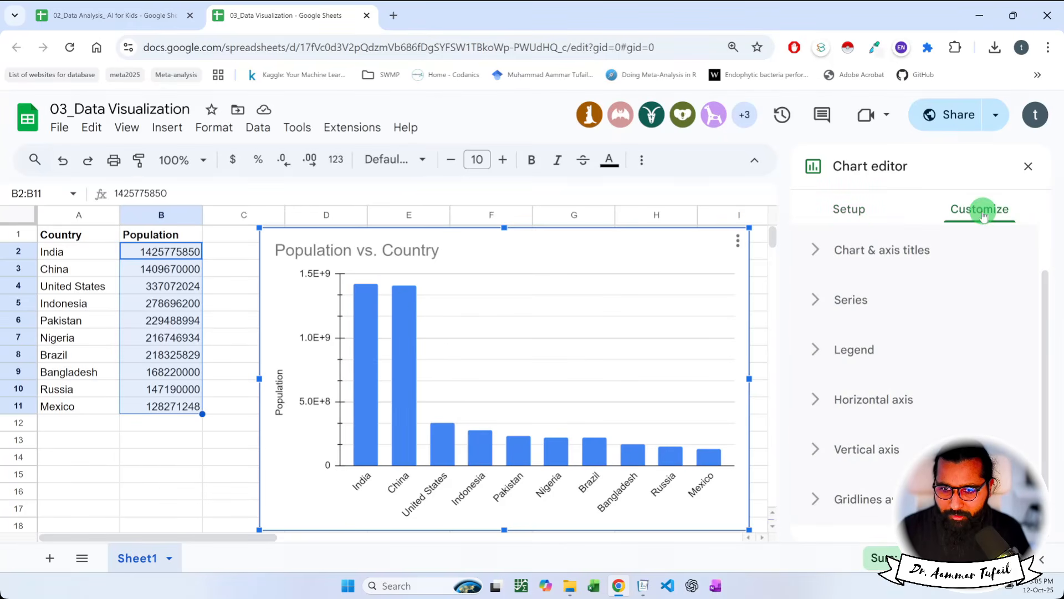
click(817, 300)
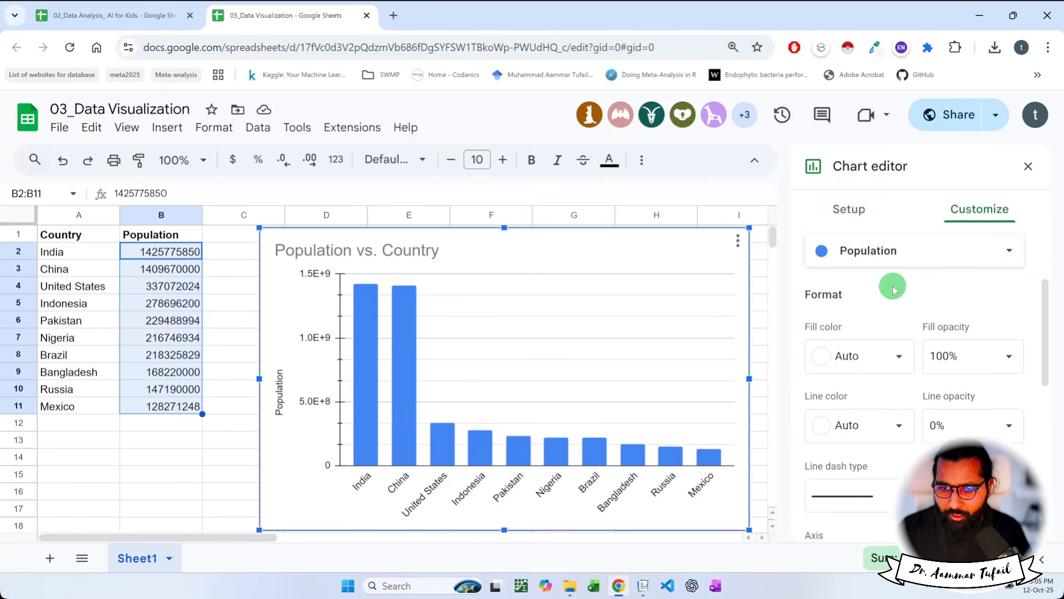
click(931, 254)
click(983, 256)
click(995, 256)
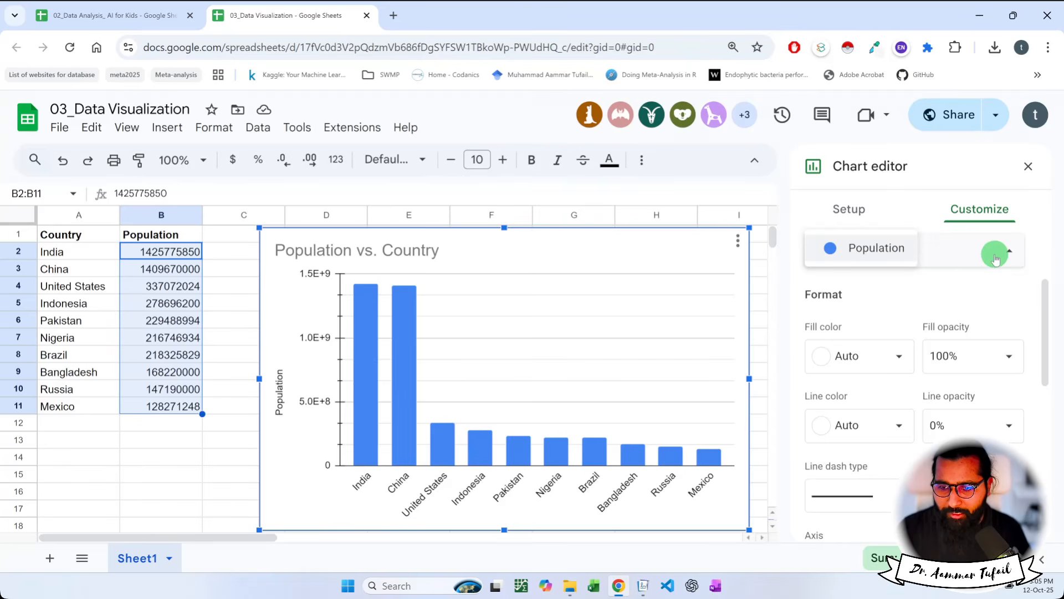
click(995, 259)
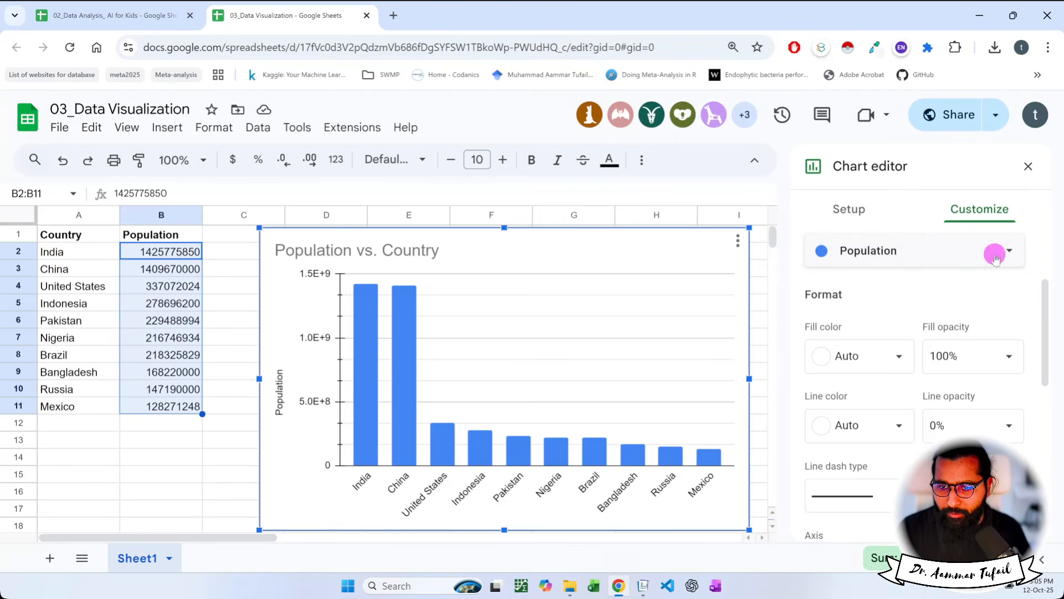
click(835, 252)
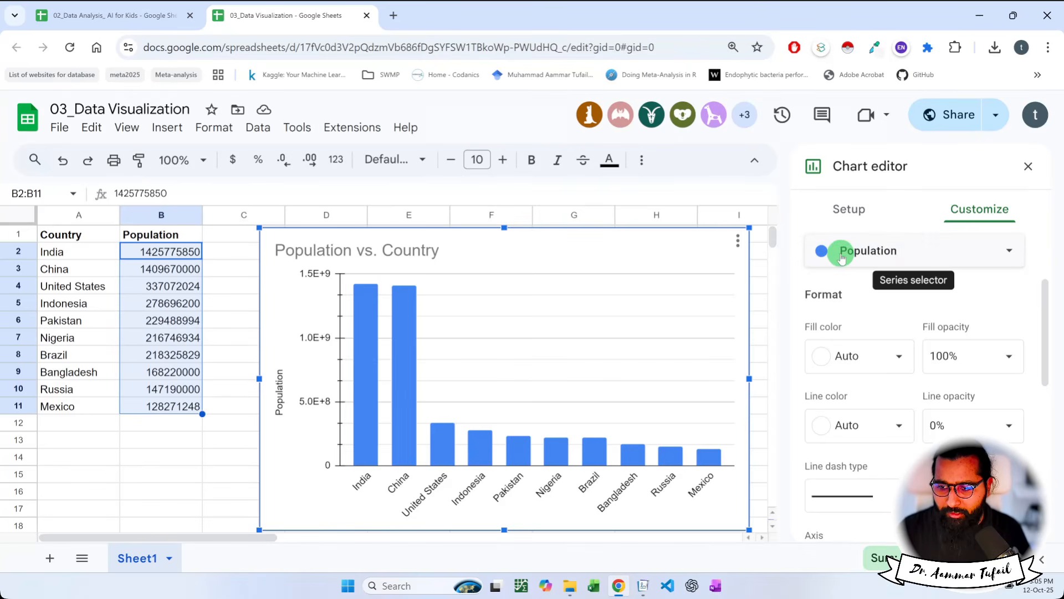
- Try red, green, blue and magenta as the Population series' fill color
click(880, 356)
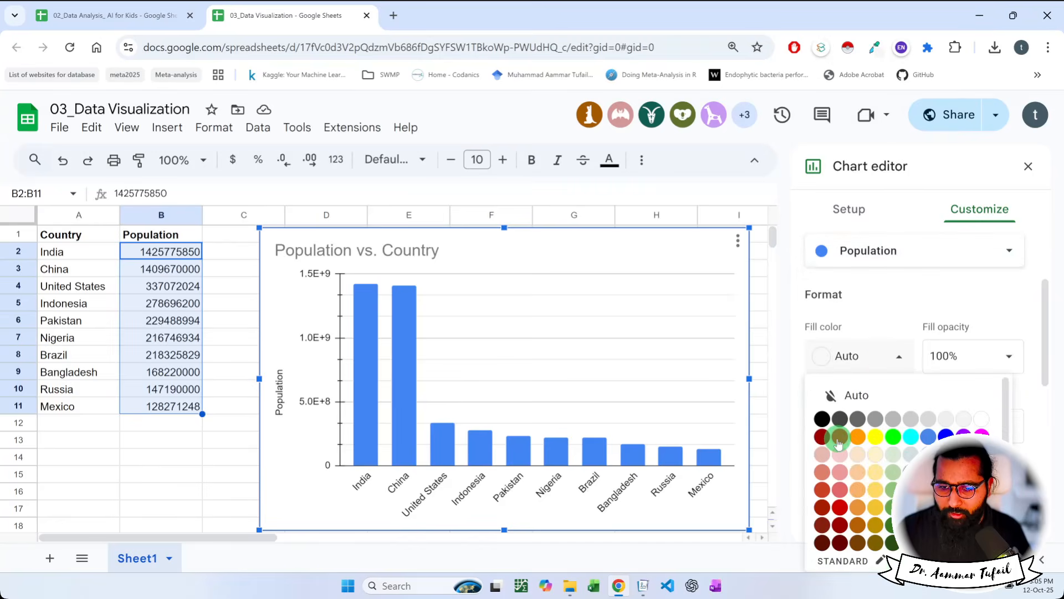
click(838, 442)
click(898, 357)
click(892, 437)
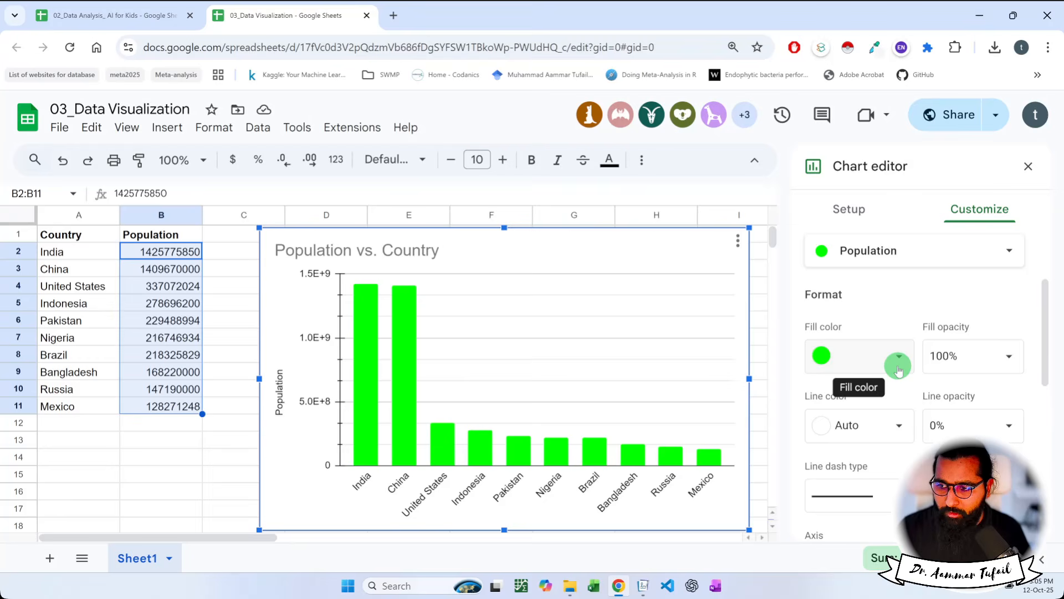
click(899, 367)
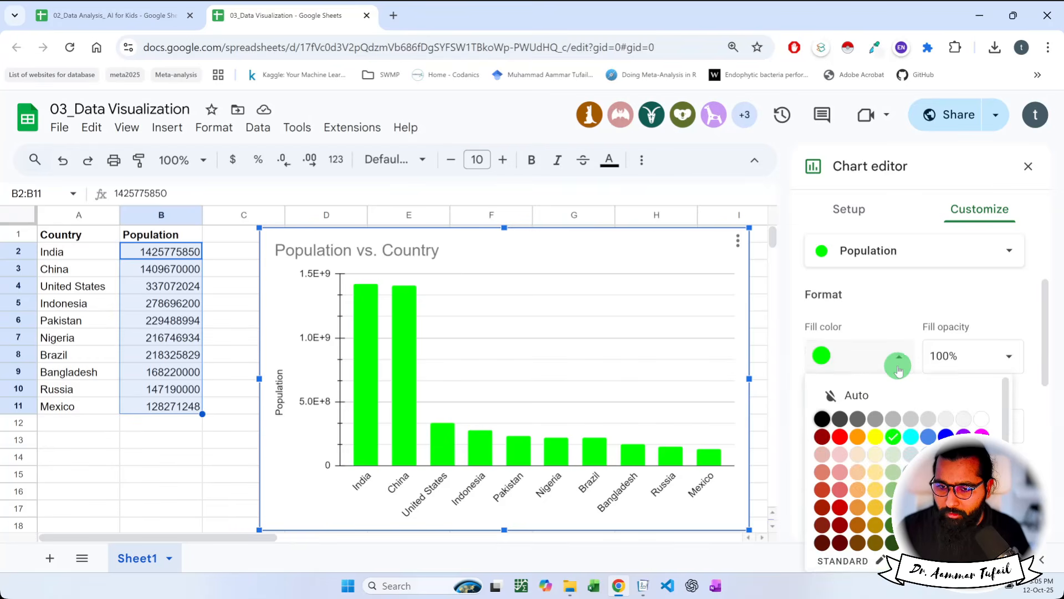
click(945, 436)
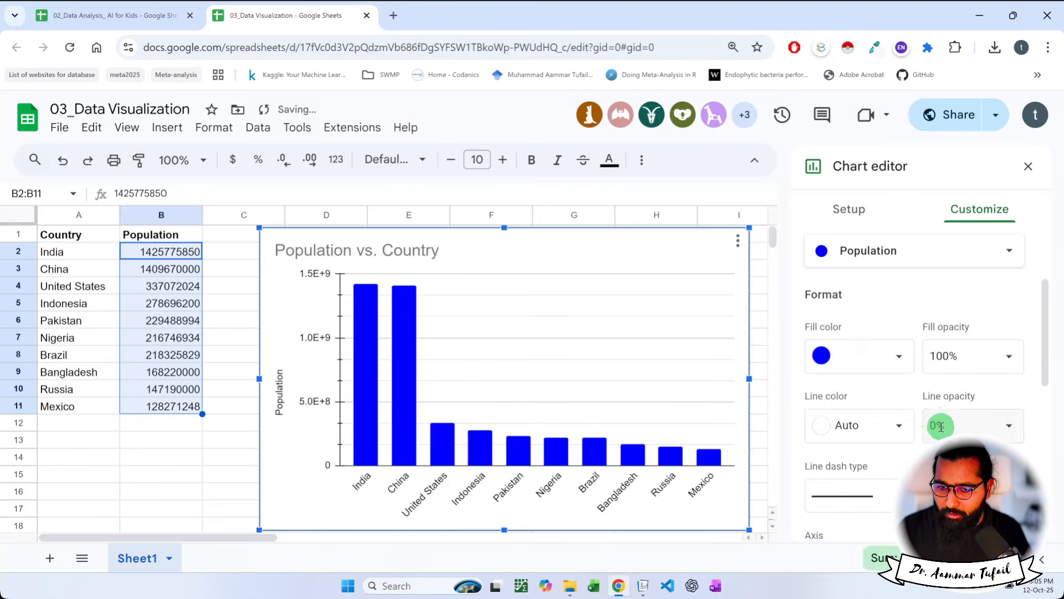
click(905, 358)
click(981, 436)
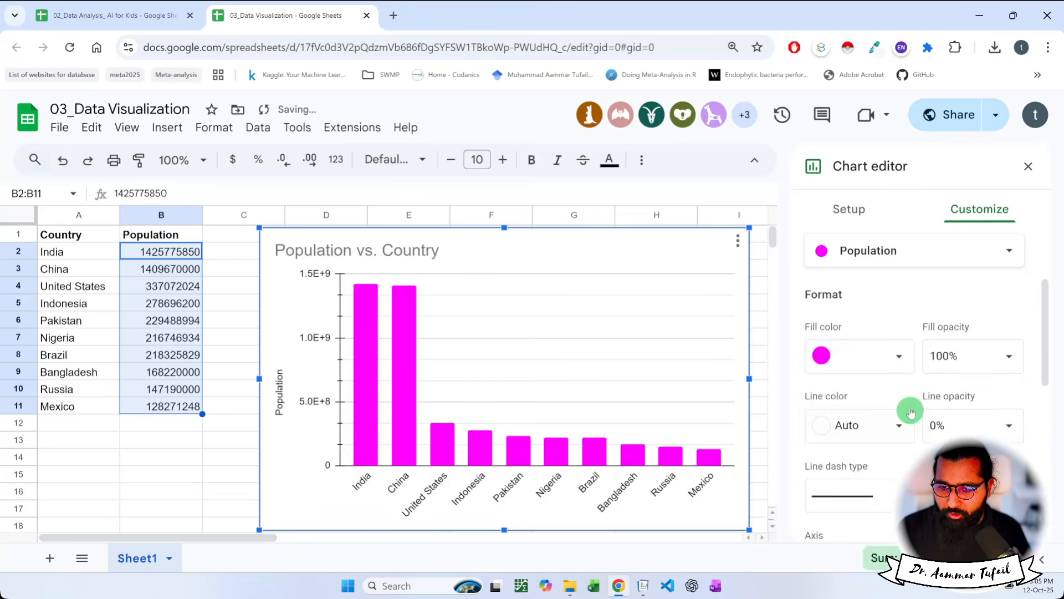
- Change the Population series' fill color to light red, and replace it with light yellow
click(887, 356)
click(847, 491)
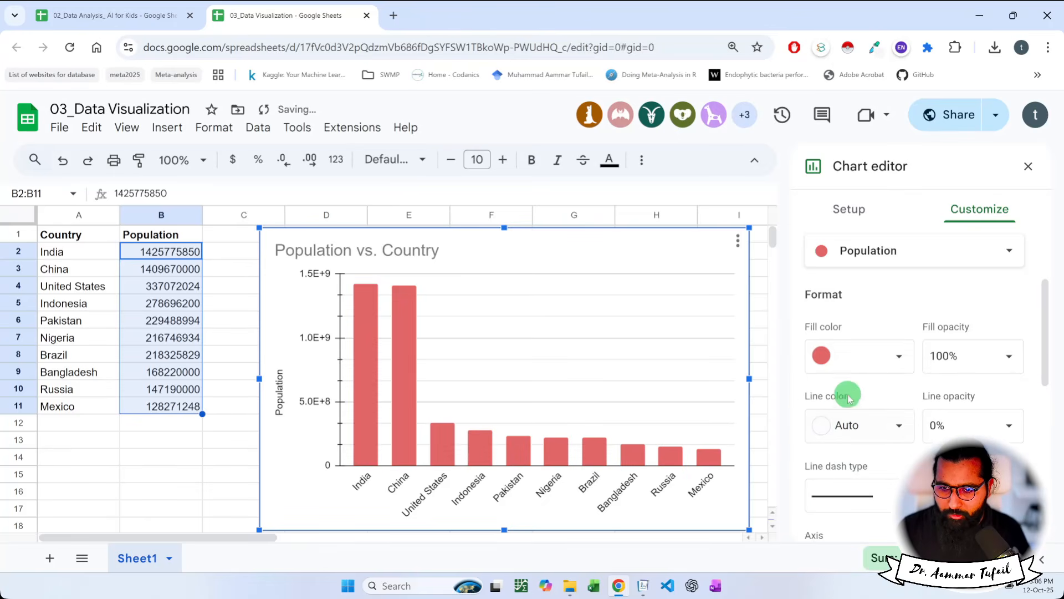
click(892, 357)
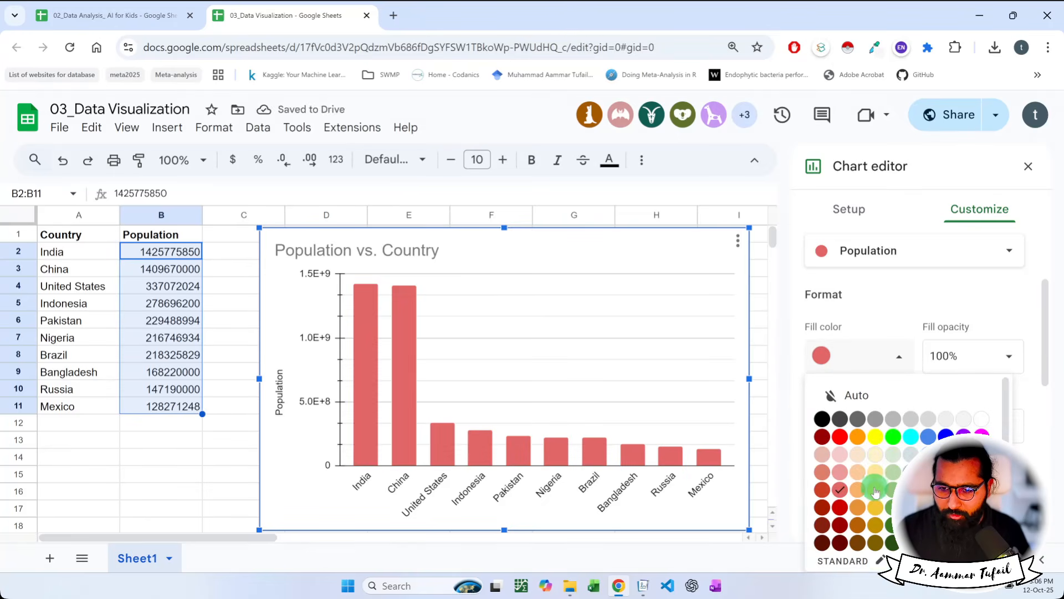
click(881, 470)
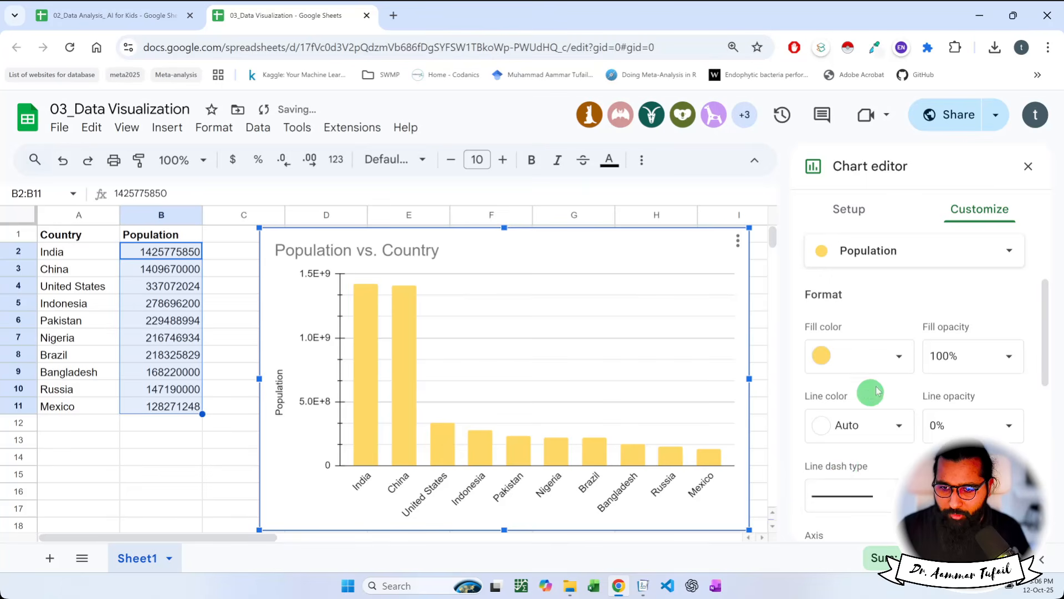
- Try light red, red, cornflower blue and dark green as the Population series' fill color
click(899, 355)
click(841, 472)
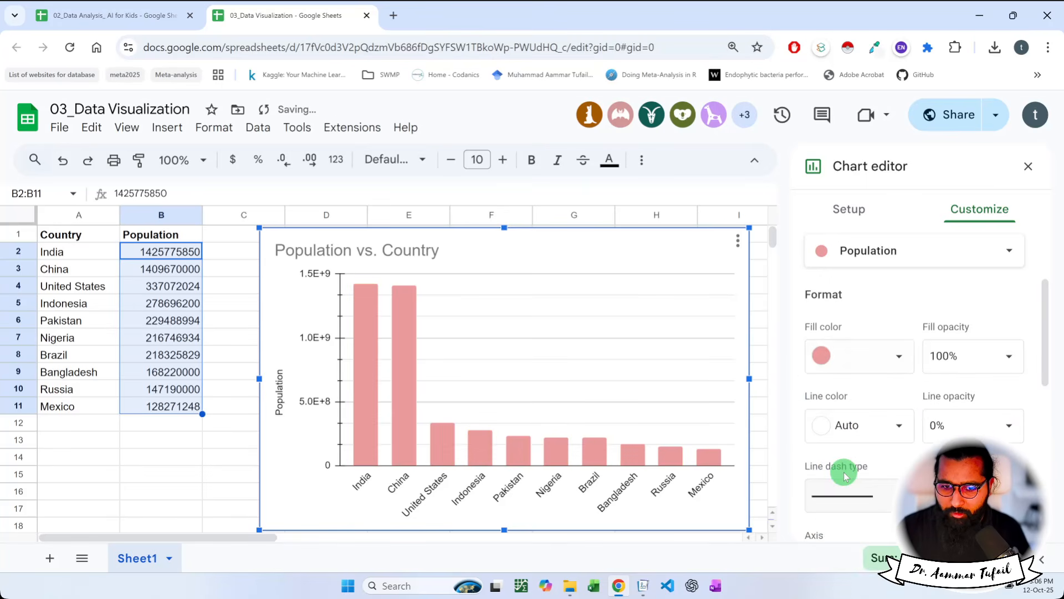
click(869, 362)
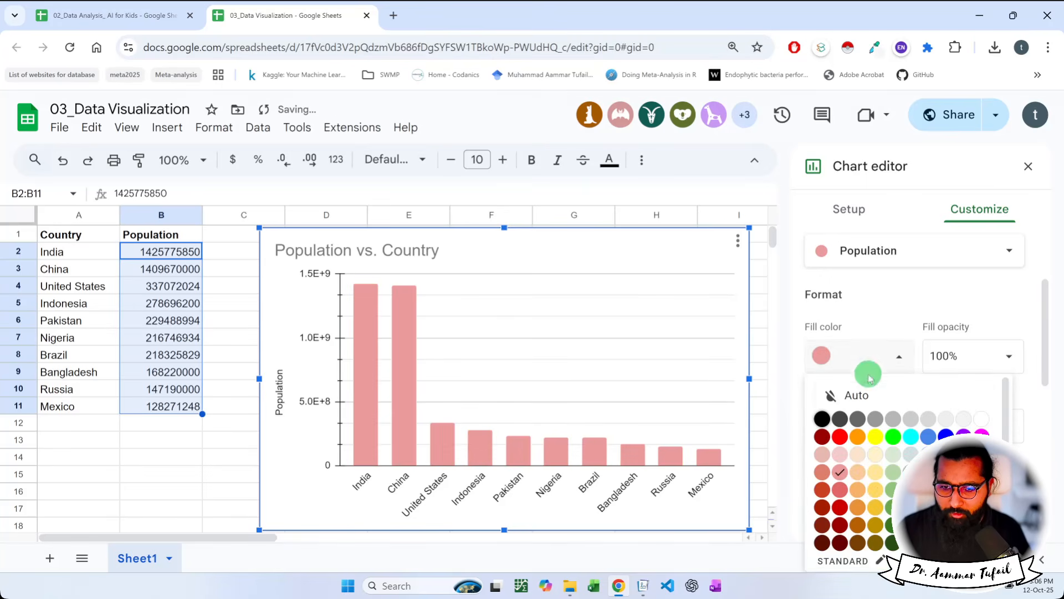
click(840, 437)
click(866, 359)
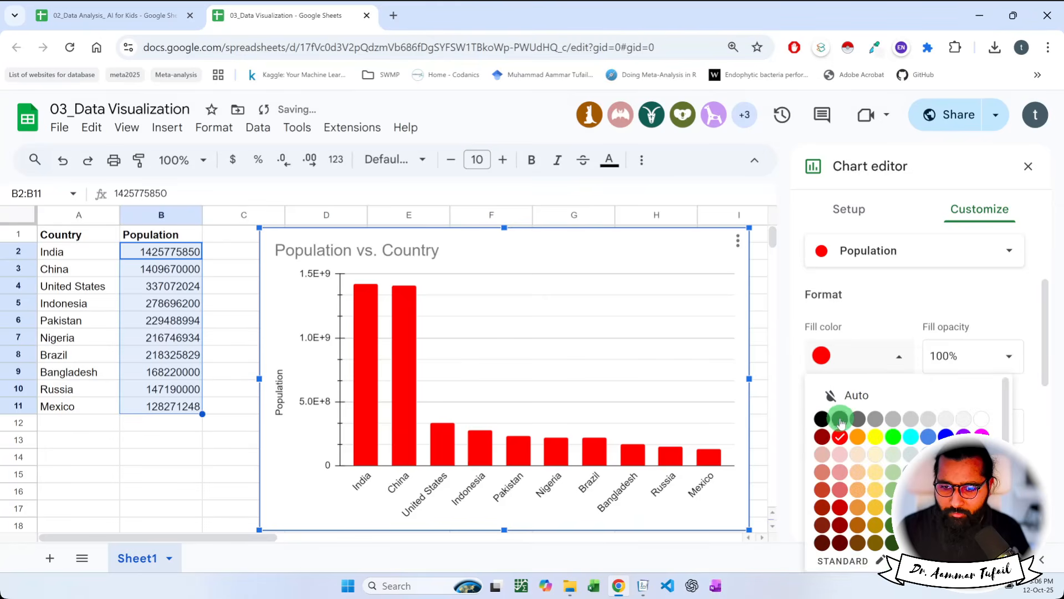
click(930, 438)
click(881, 360)
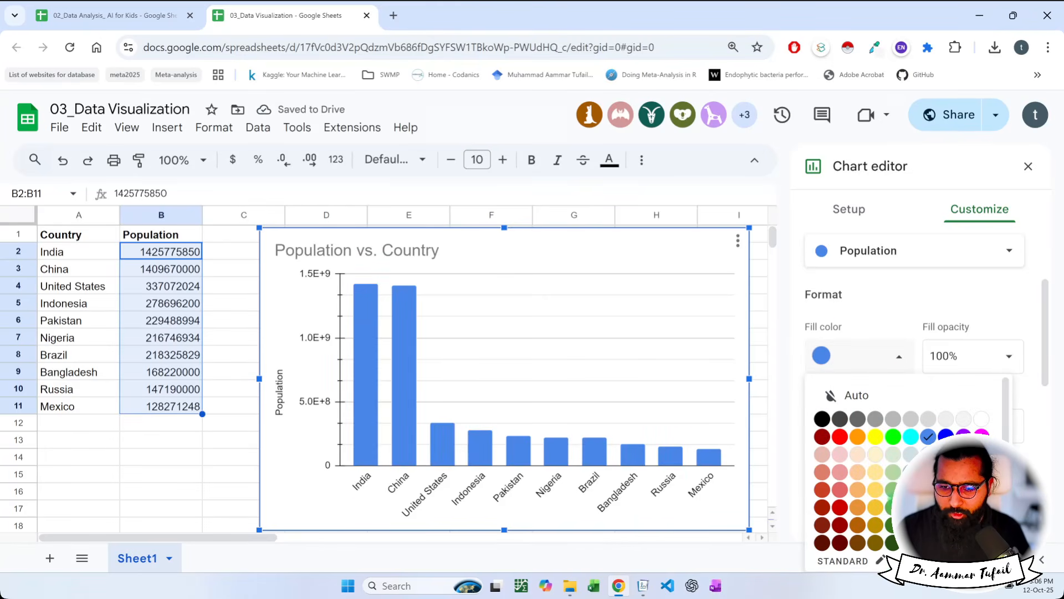
click(893, 437)
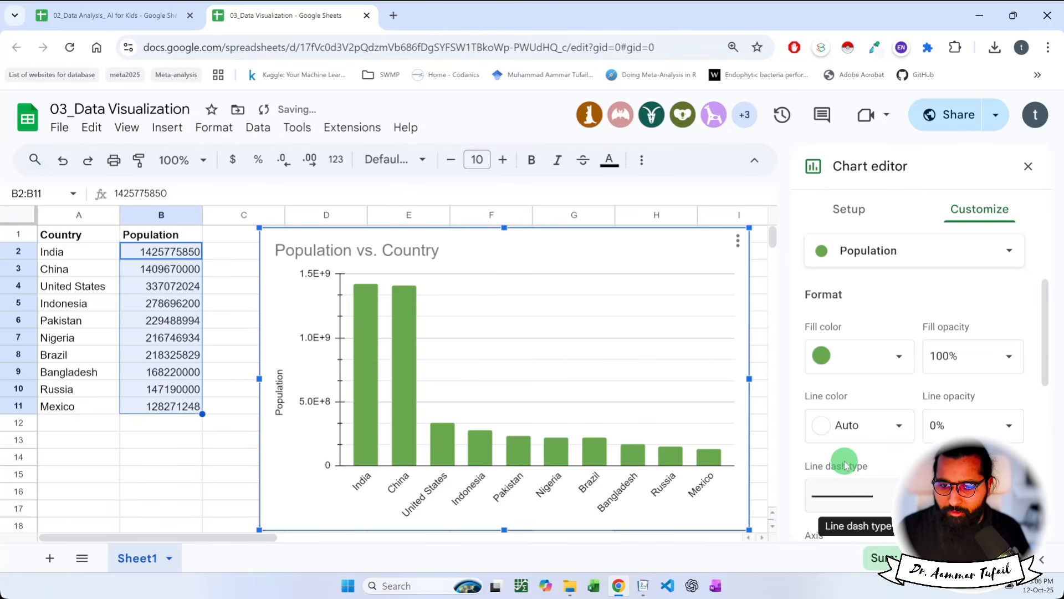
- Set the Population series' line color to dark yellow and its fill color to white
click(902, 428)
click(893, 336)
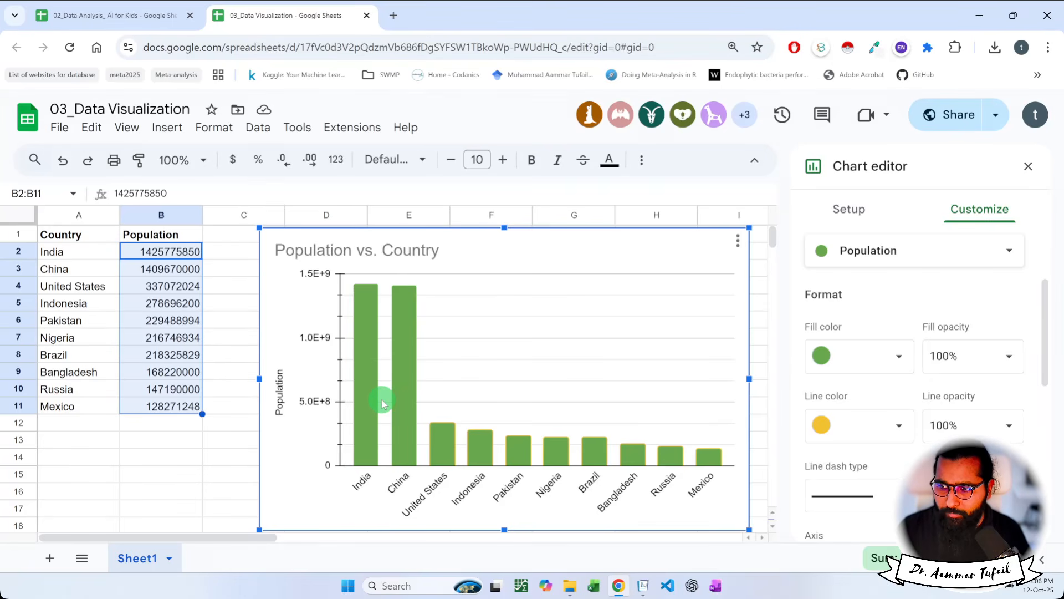
click(890, 356)
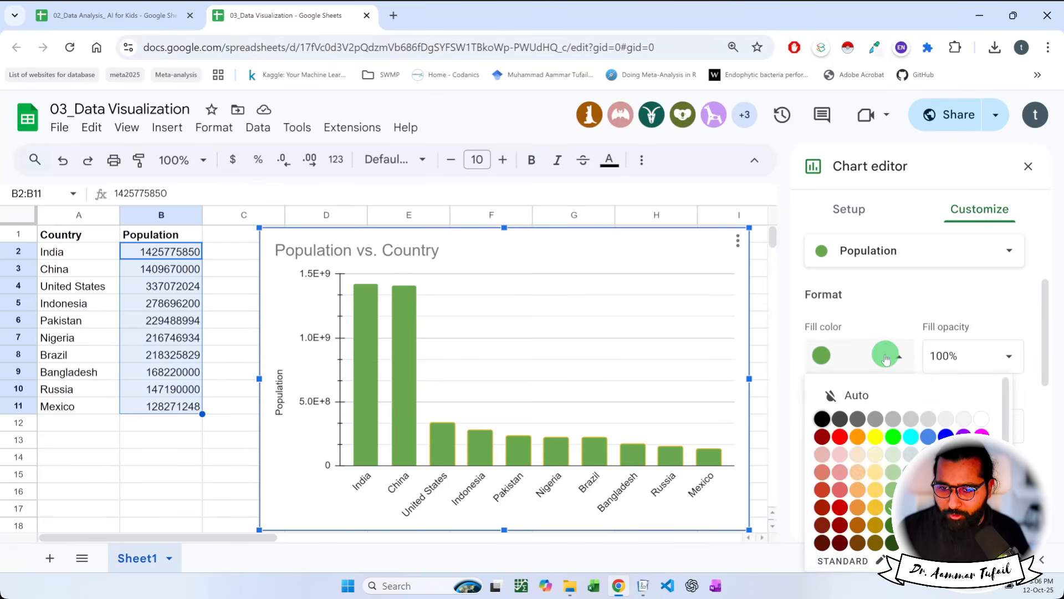
click(981, 419)
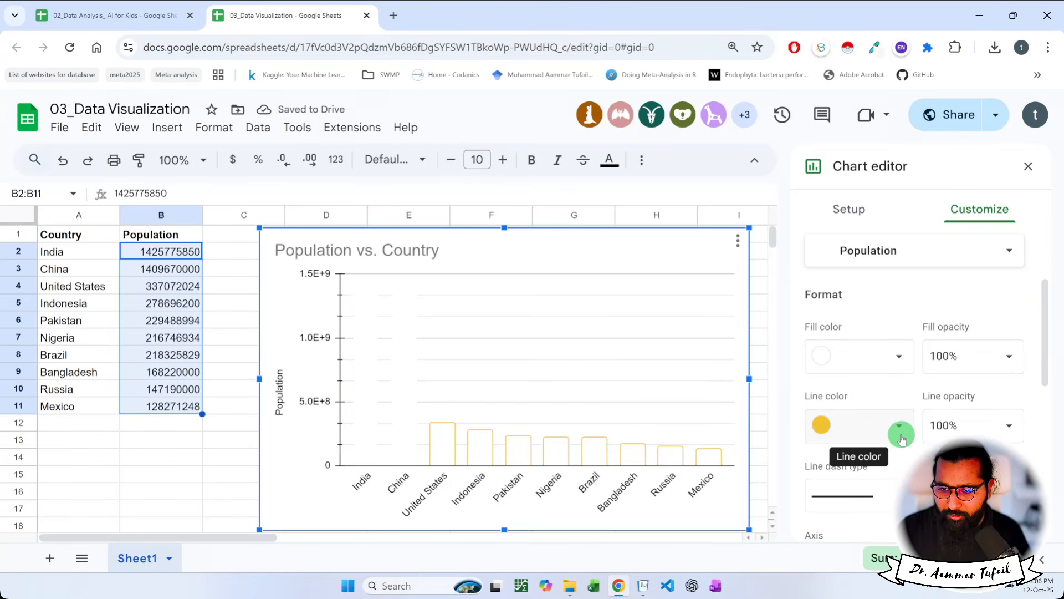
- Set the Population series' fill color to cornflower blue, and check the line color and line opacity options
click(898, 358)
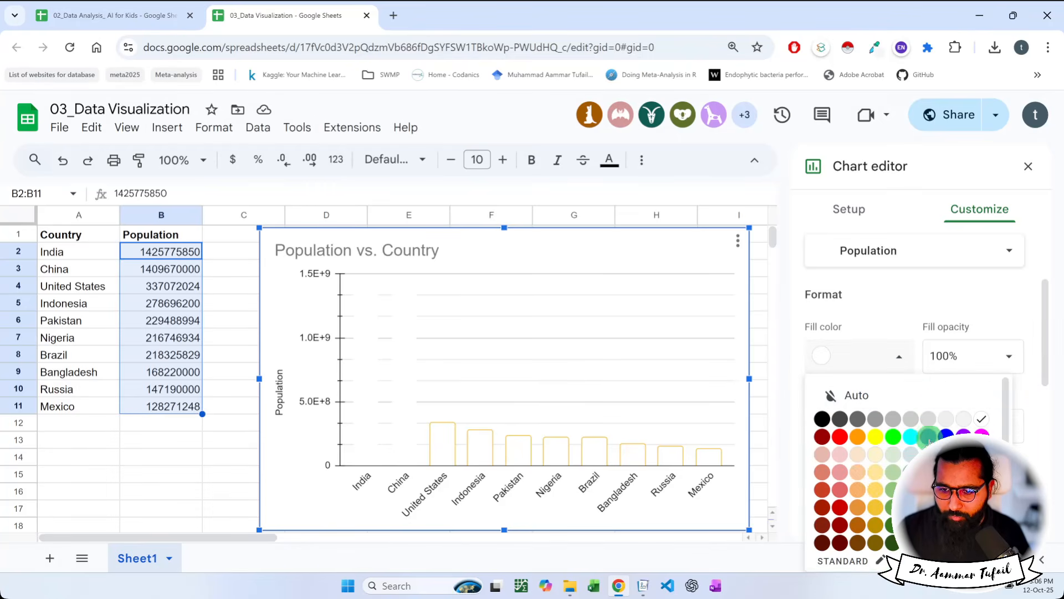
click(929, 436)
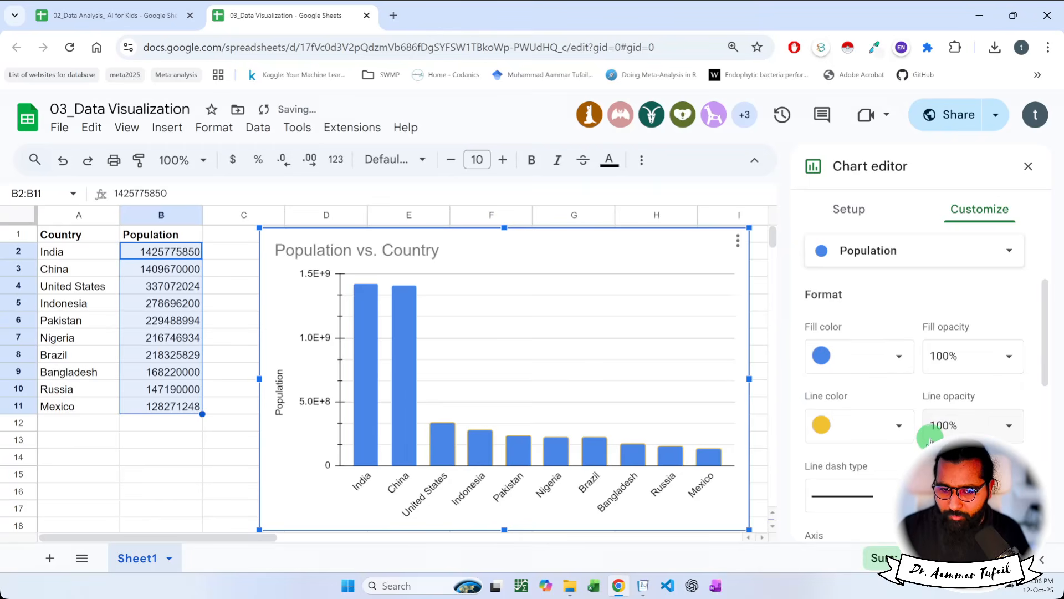
click(899, 427)
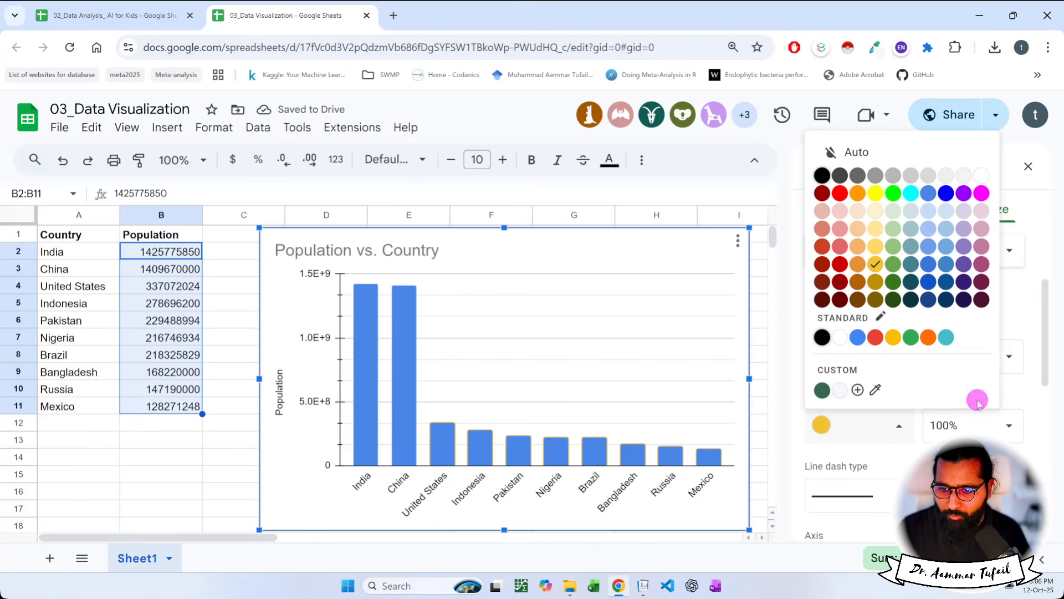
click(1005, 426)
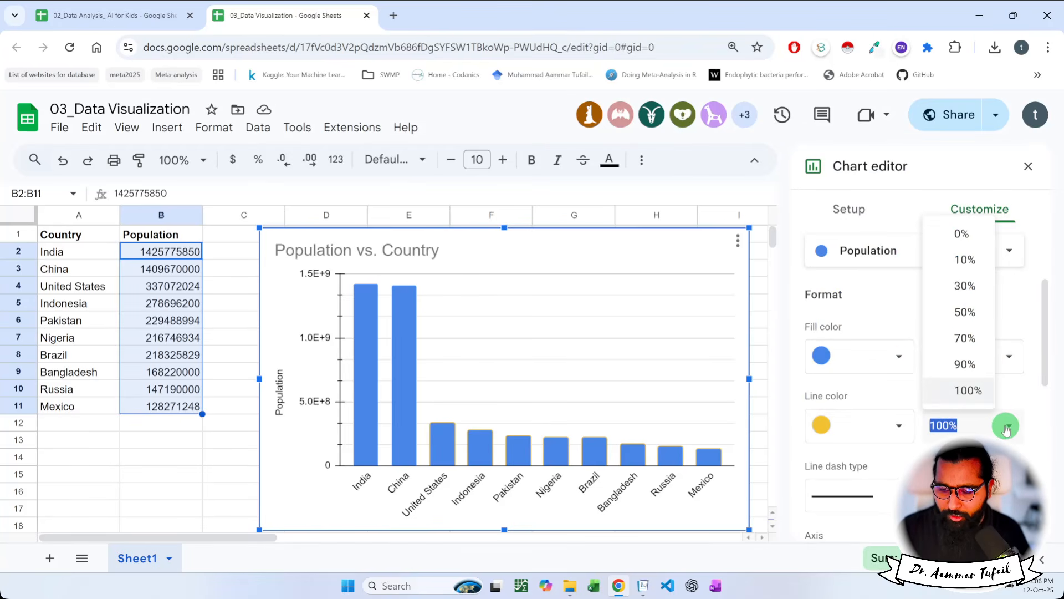
click(1028, 426)
- Try outline thicknesses of 8px and 10px on the Population series' bars
scroll(1030, 430, down, 2)
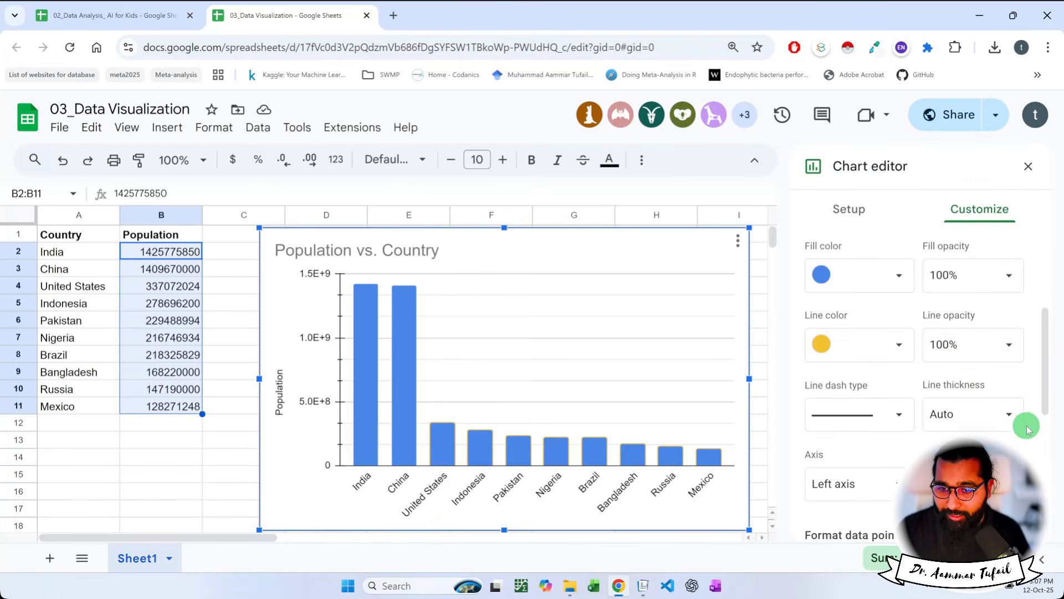
click(905, 424)
click(905, 424)
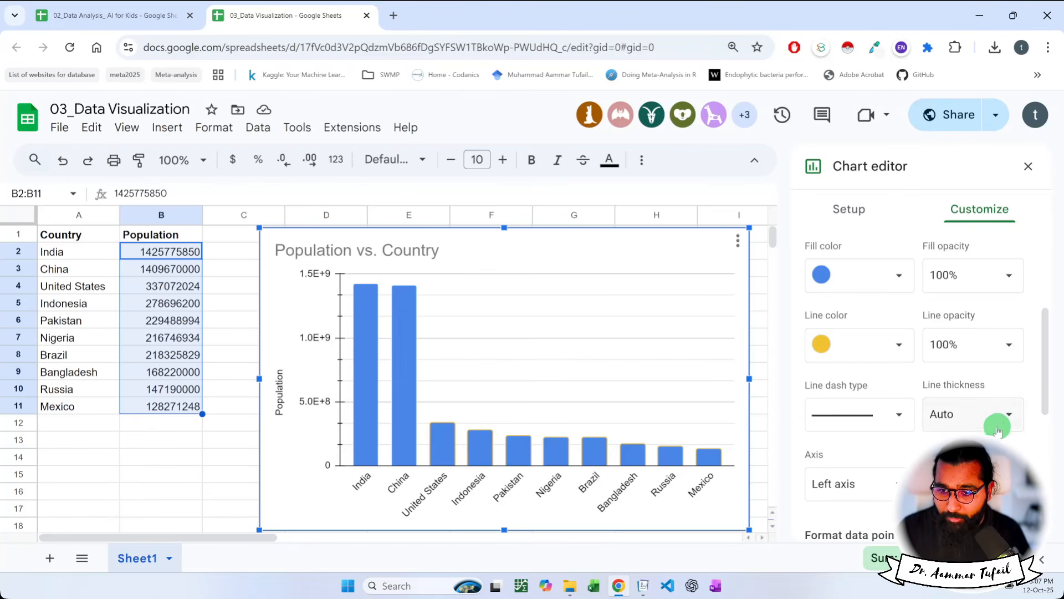
click(1004, 416)
click(965, 380)
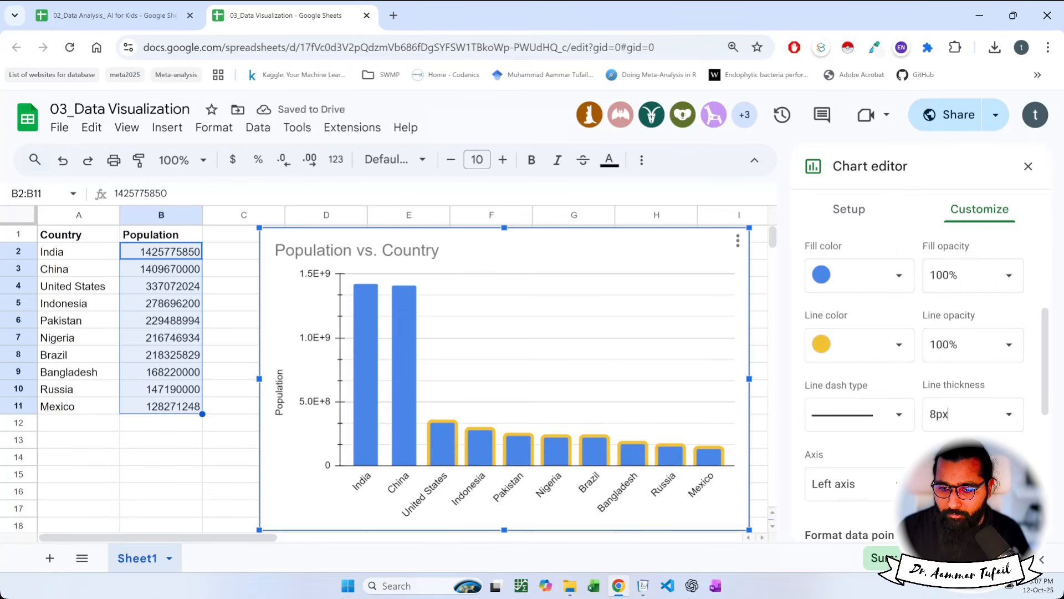
click(1002, 411)
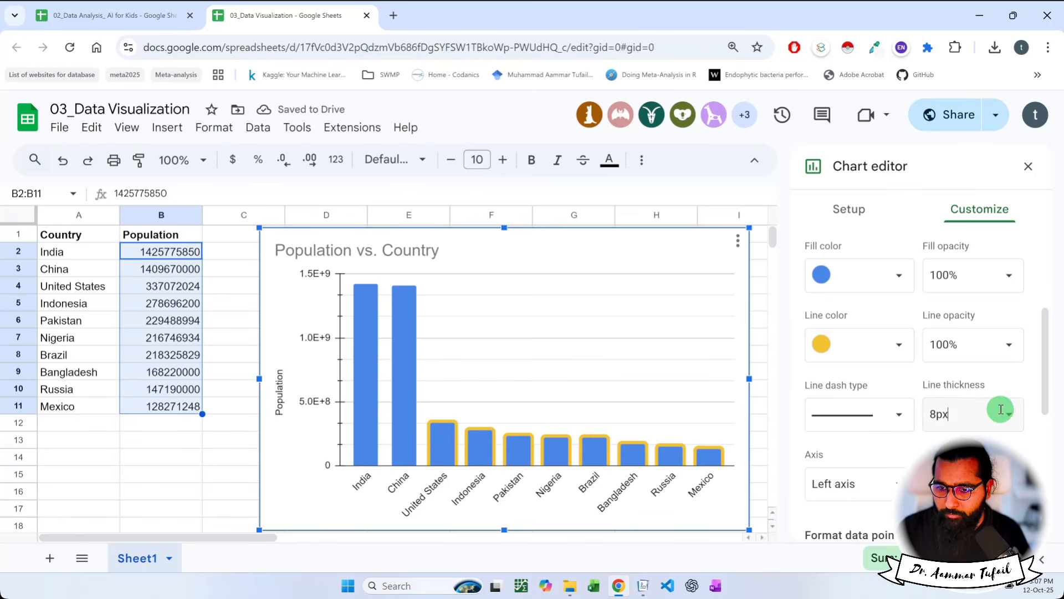
click(965, 383)
click(942, 413)
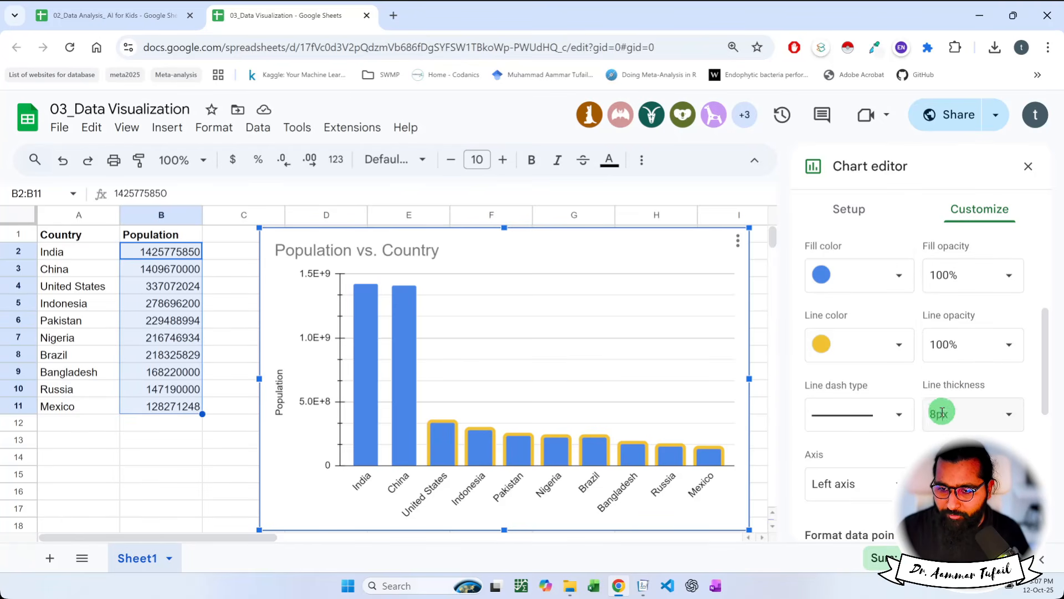
text(10)
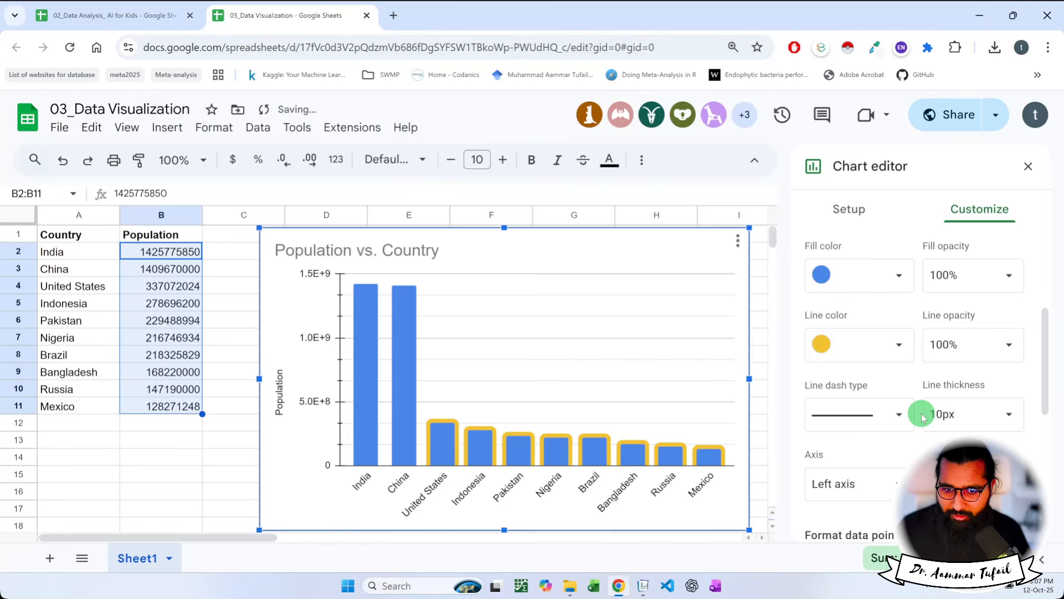
- Change the Population series' outline to a dotted line with a thickness of 2px
click(897, 415)
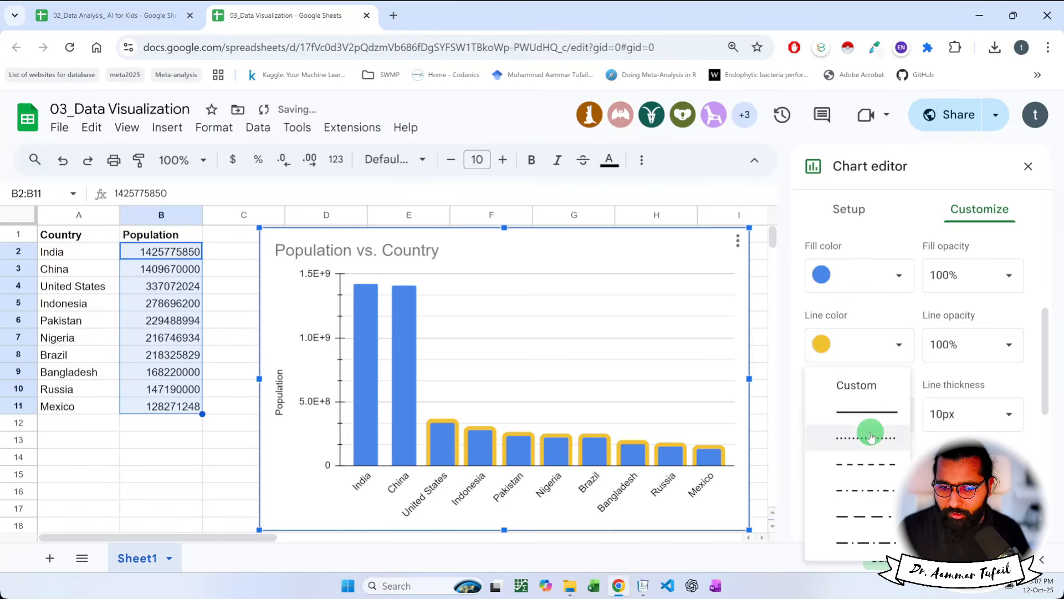
click(837, 436)
click(959, 413)
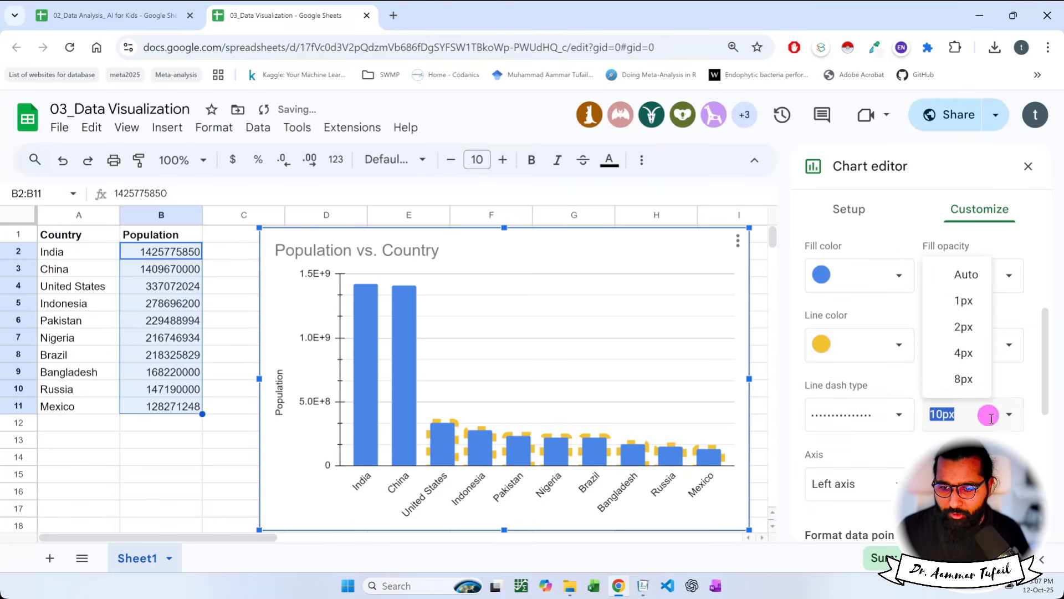
click(964, 331)
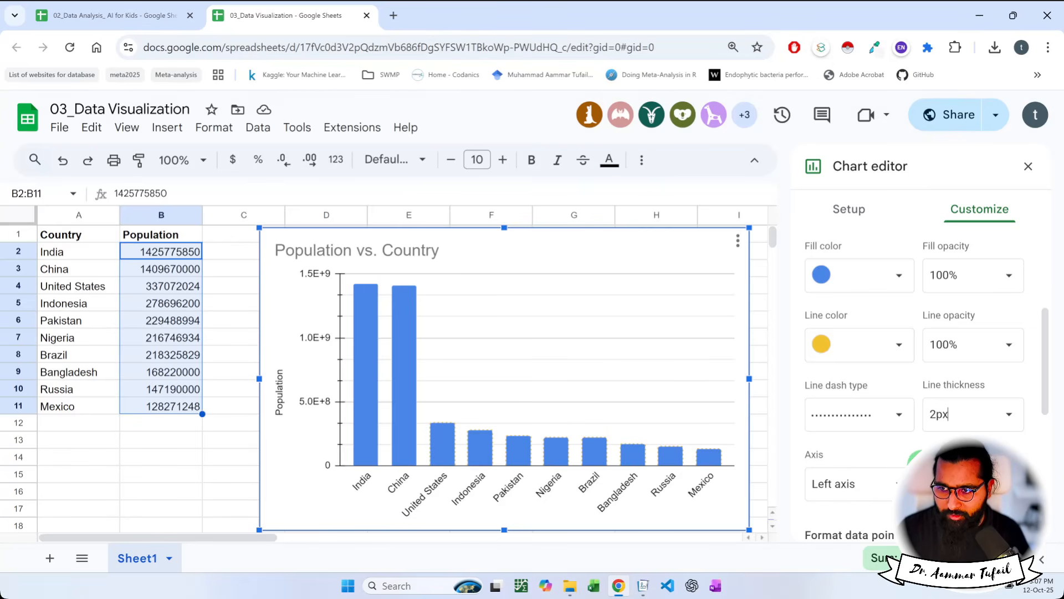
- Try error bars, data labels and a trendline on the Population series, switching each one off again
scroll(948, 414, up, 2)
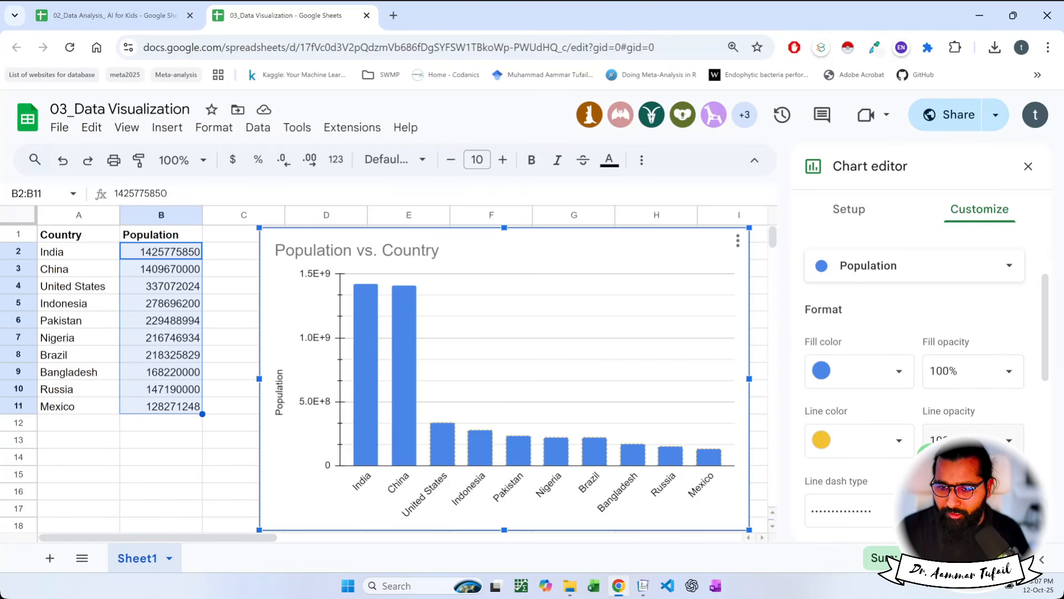
scroll(947, 248, down, 5)
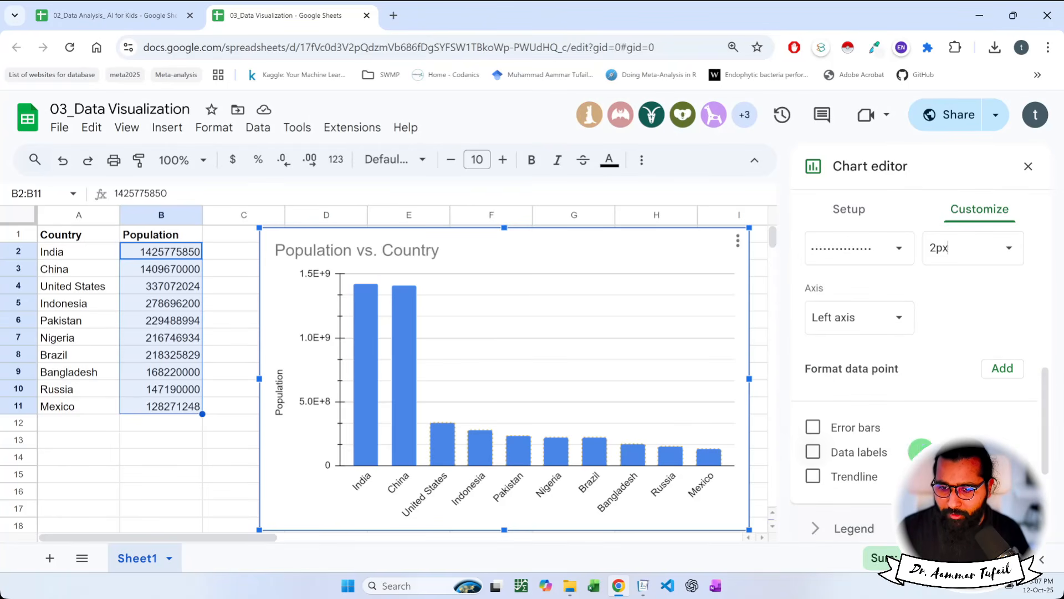
click(813, 427)
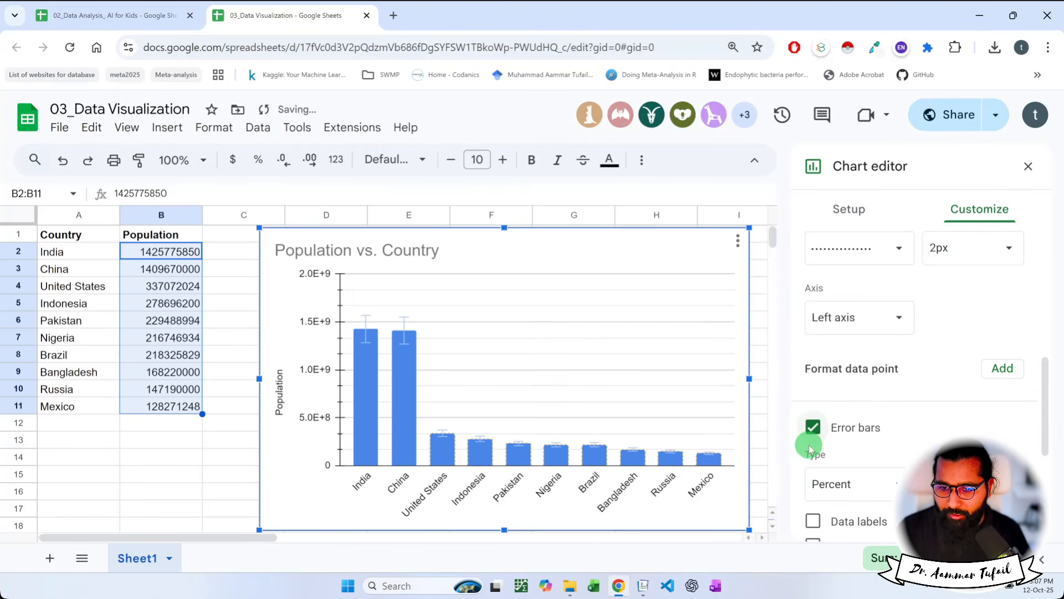
click(812, 427)
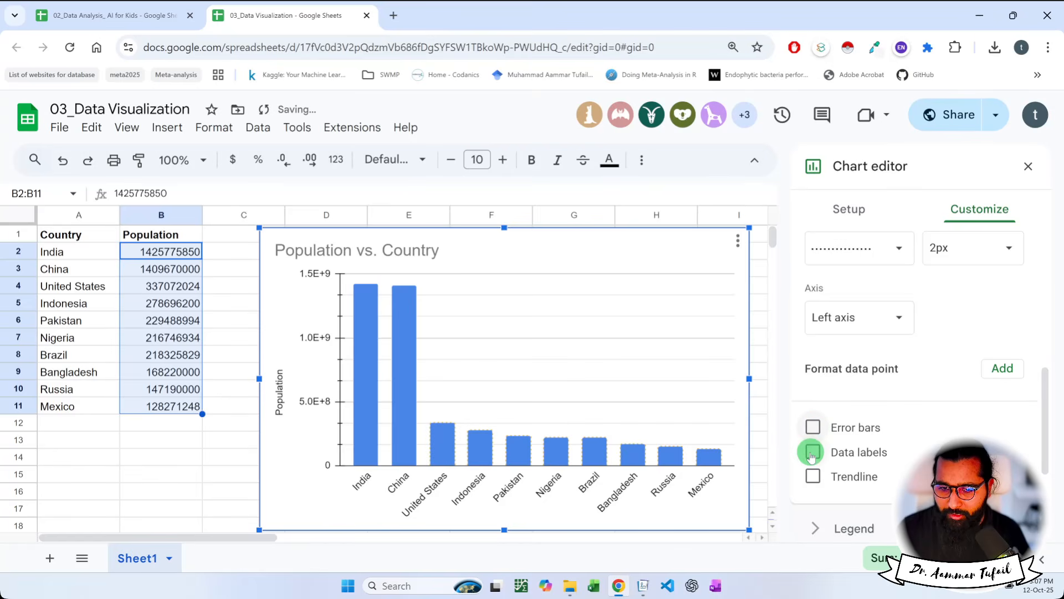
click(811, 454)
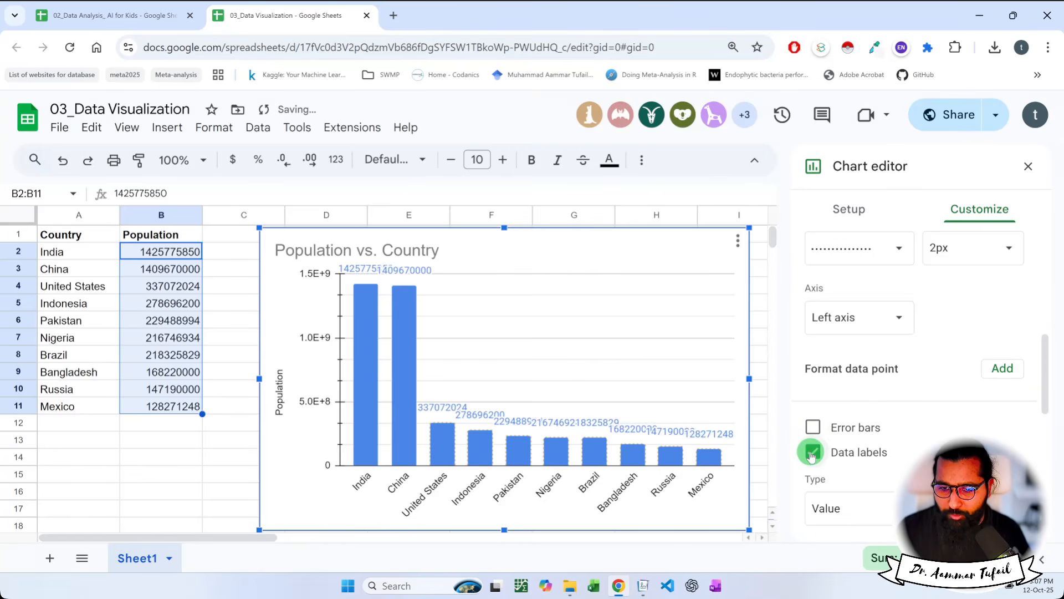
click(811, 453)
click(813, 477)
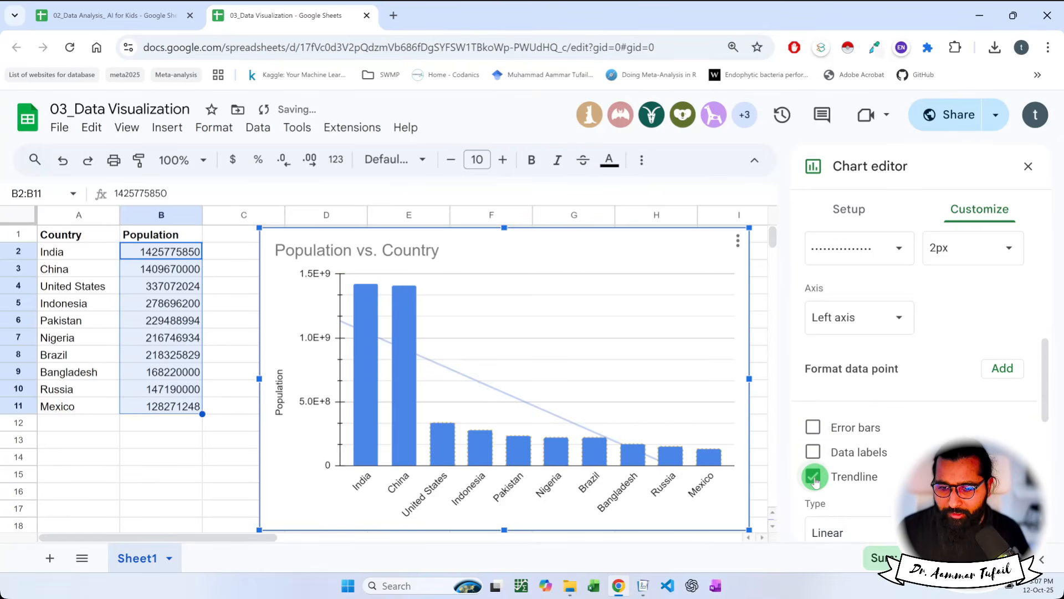
click(813, 477)
scroll(1028, 435, down, 3)
scroll(1028, 435, up, 10)
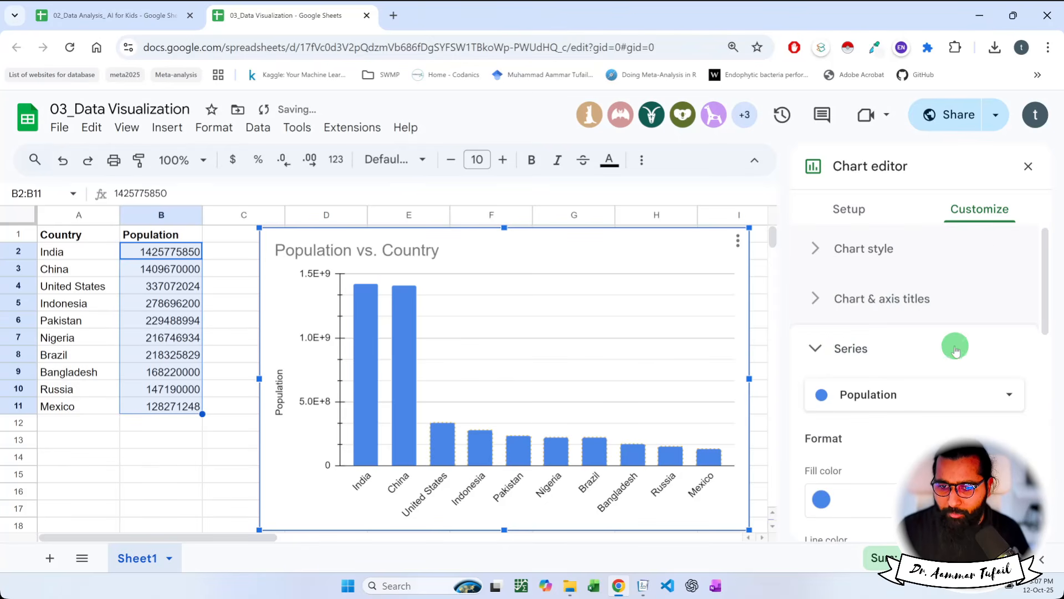
- Collapse the Series settings and review the chart's Legend settings and its available legend positions
click(815, 348)
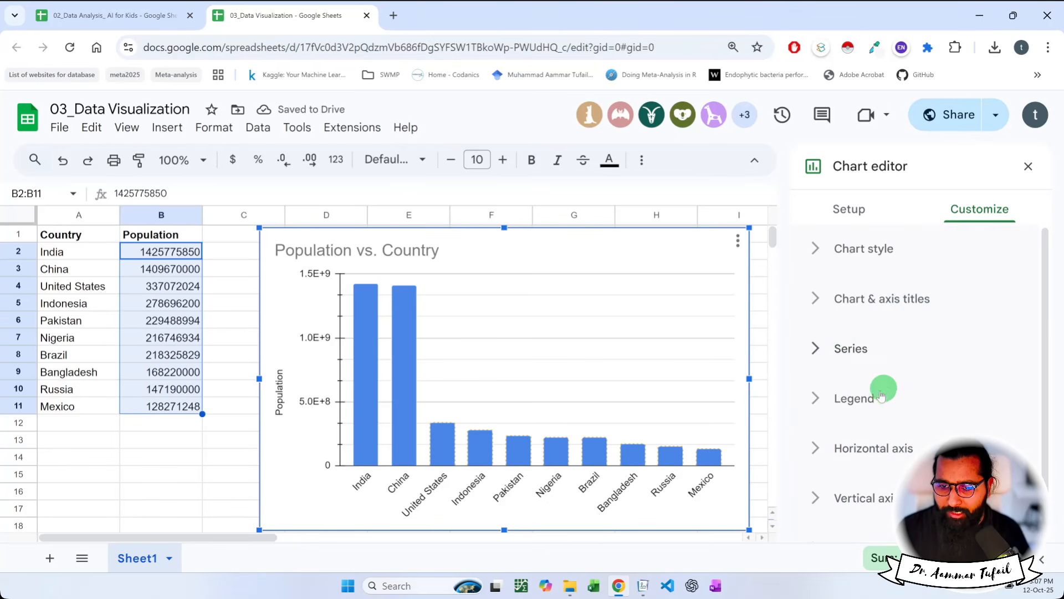
click(812, 397)
click(810, 398)
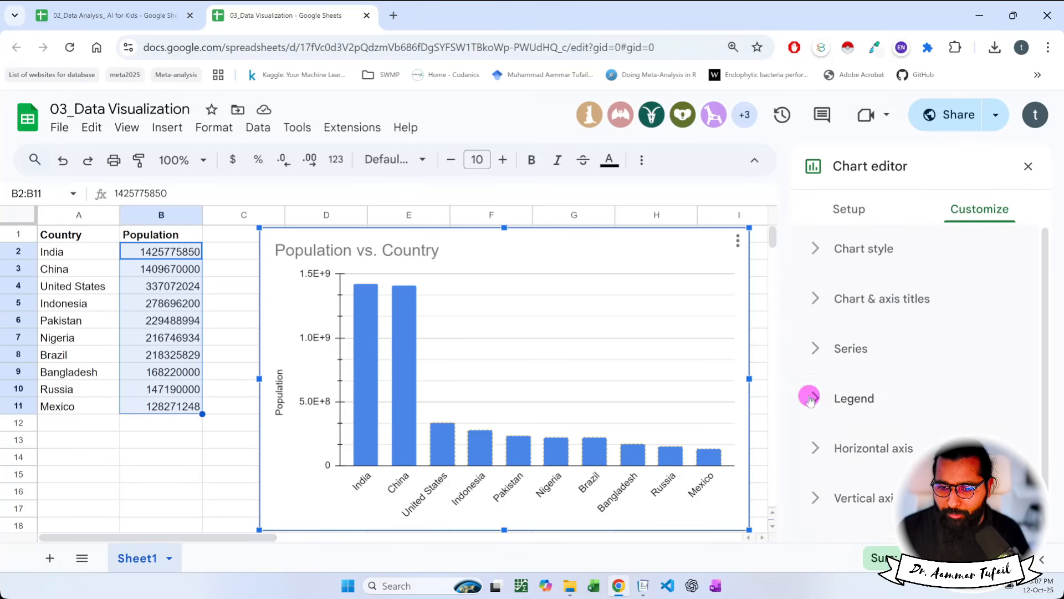
click(810, 398)
scroll(815, 390, down, 3)
click(908, 310)
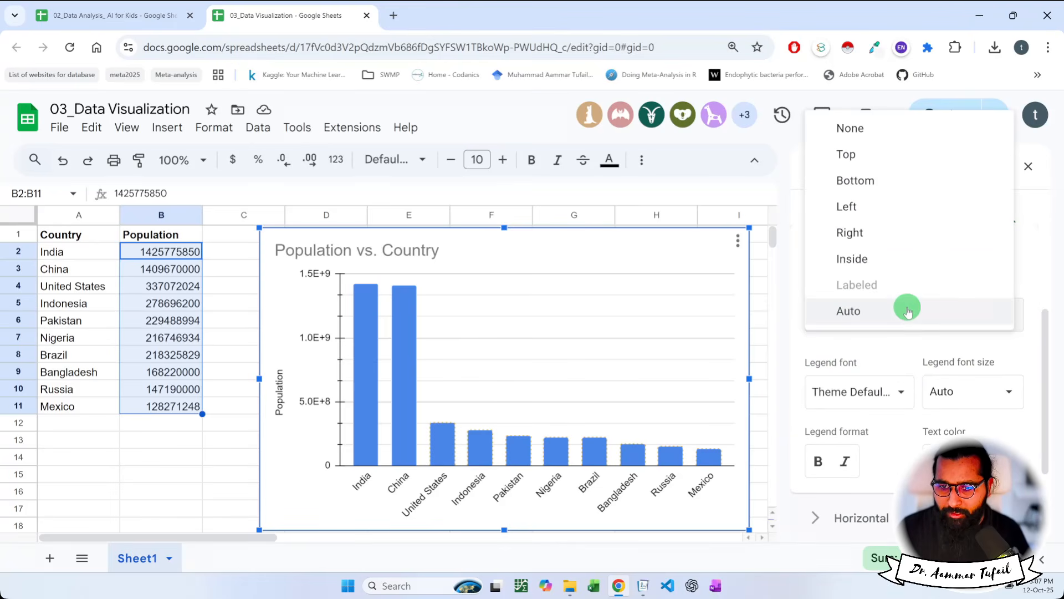
click(789, 341)
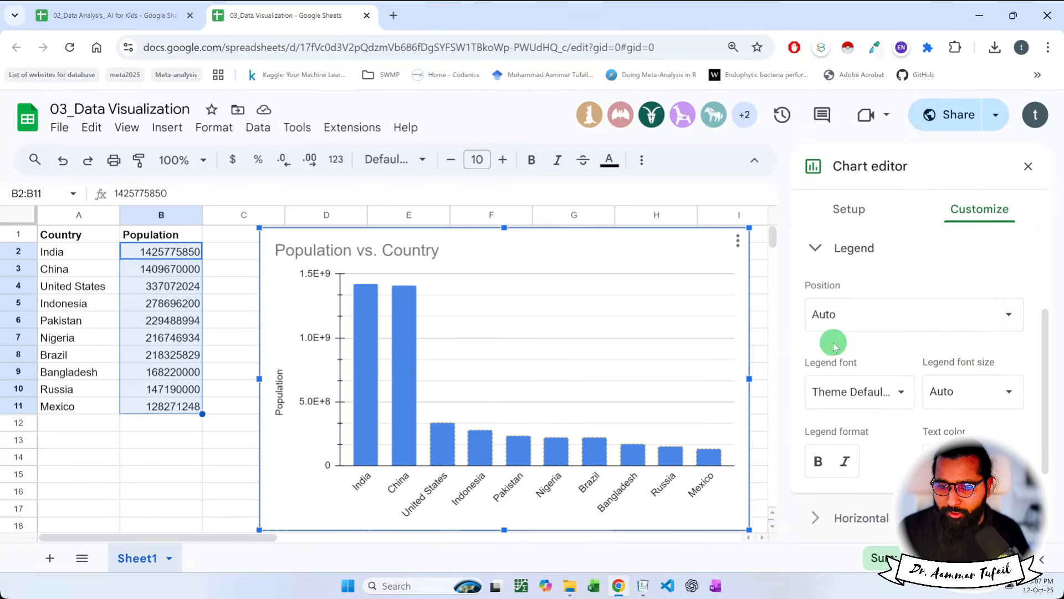
click(817, 247)
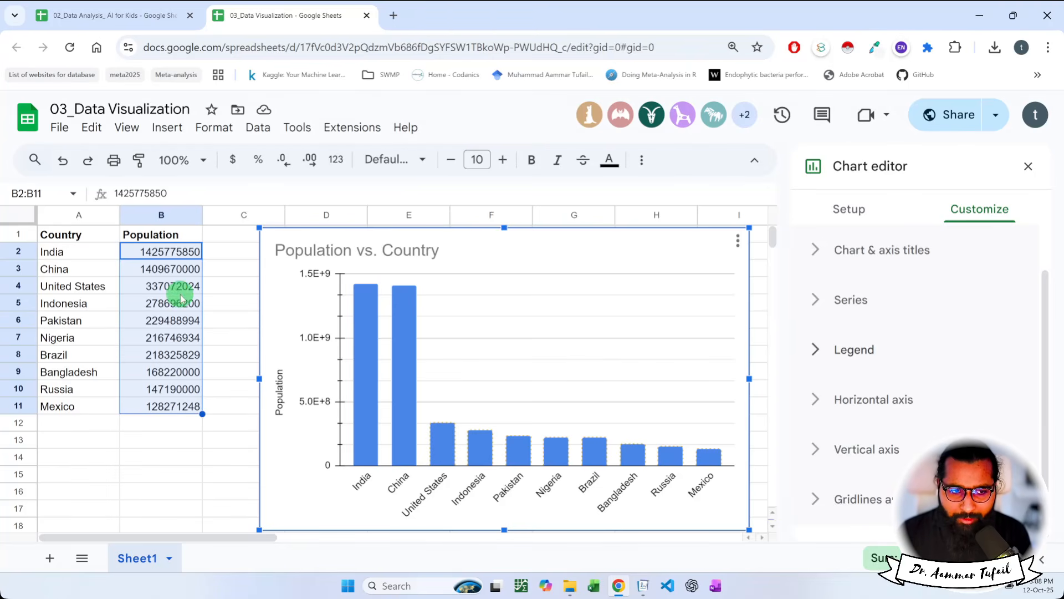
- Select the country and population data in A2:B11, and switch to the handwritten notes "09_ Google SHeet and Charts"
drag(88, 251, 141, 403)
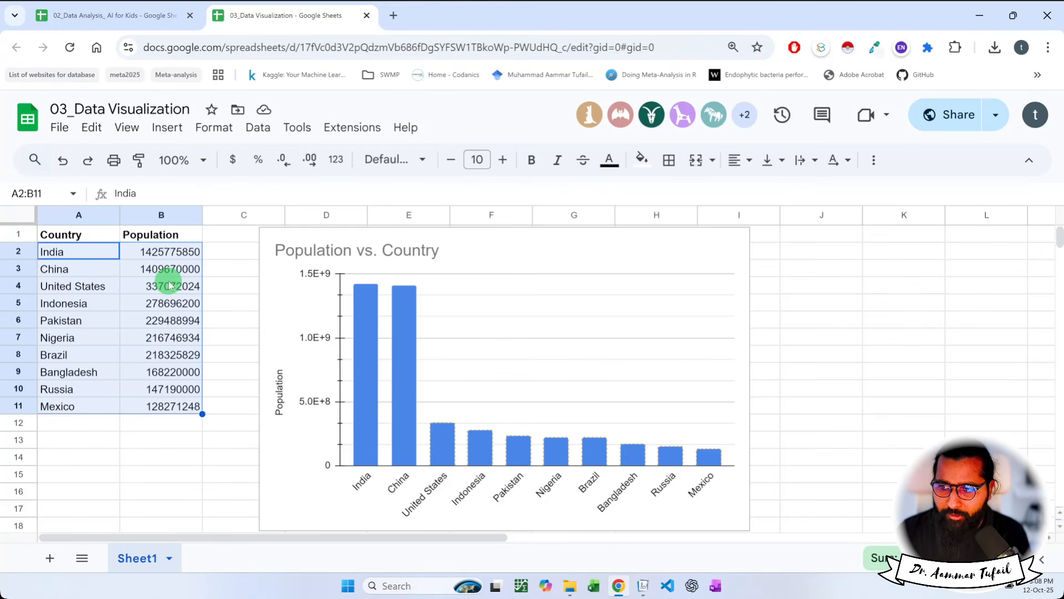
click(643, 585)
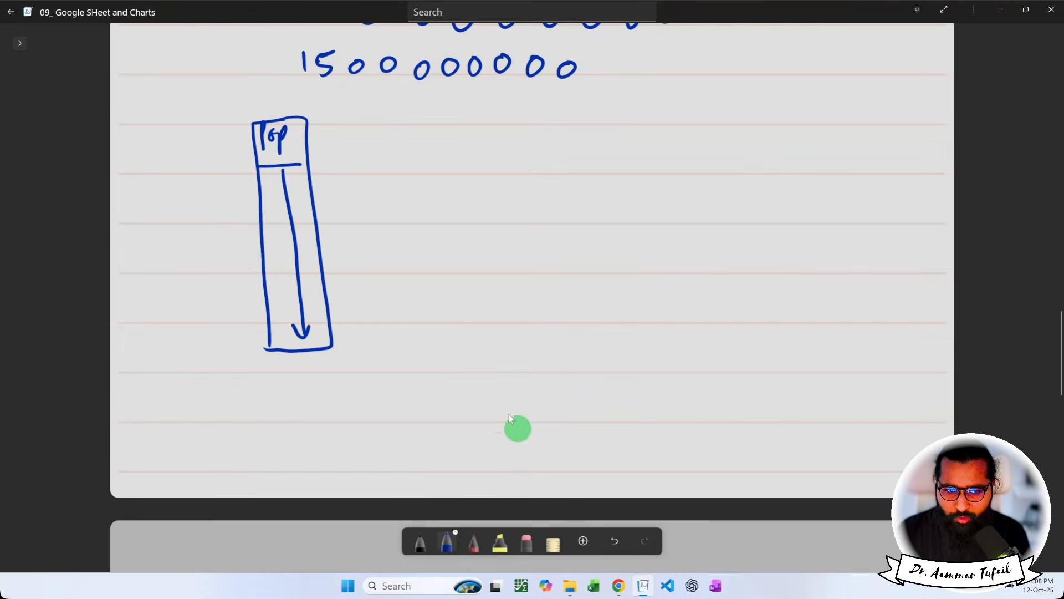
- Handwrite two arrowed lines beside the Pop column sketch: "Data." with a check mark, and "1 → Numeric." beneath it
scroll(462, 347, down, 4)
scroll(462, 347, up, 5)
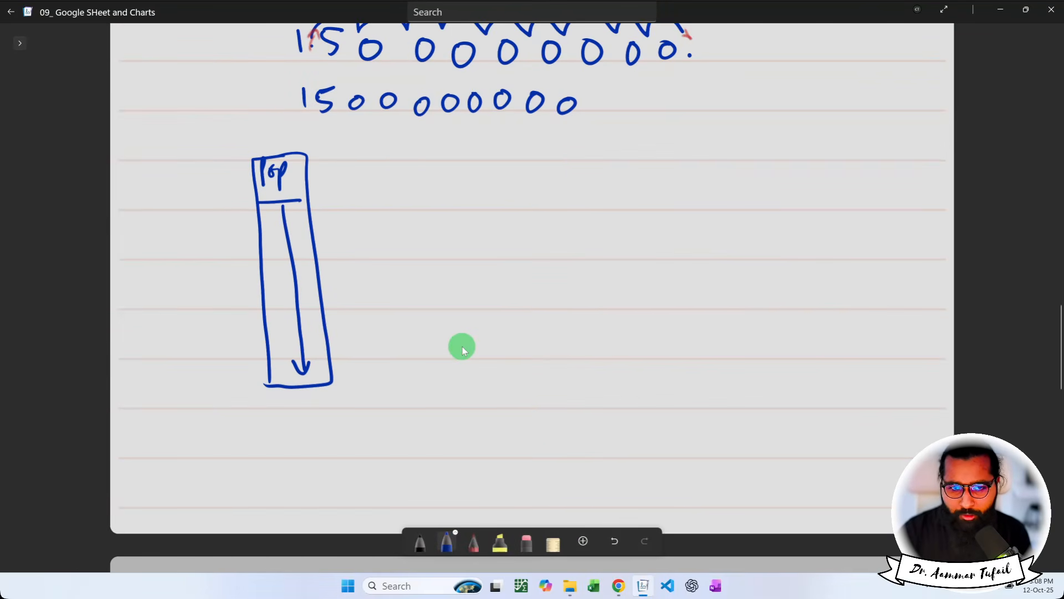
mouse_move(500, 200)
mouse_down()
mouse_move(528, 200)
mouse_move(515, 207)
mouse_up()
mouse_move(580, 180)
mouse_down()
mouse_move(580, 209)
mouse_move(612, 209)
mouse_up()
mouse_move(625, 175)
mouse_down()
mouse_move(624, 210)
mouse_move(635, 188)
mouse_move(647, 209)
mouse_up()
drag(655, 204, 695, 170)
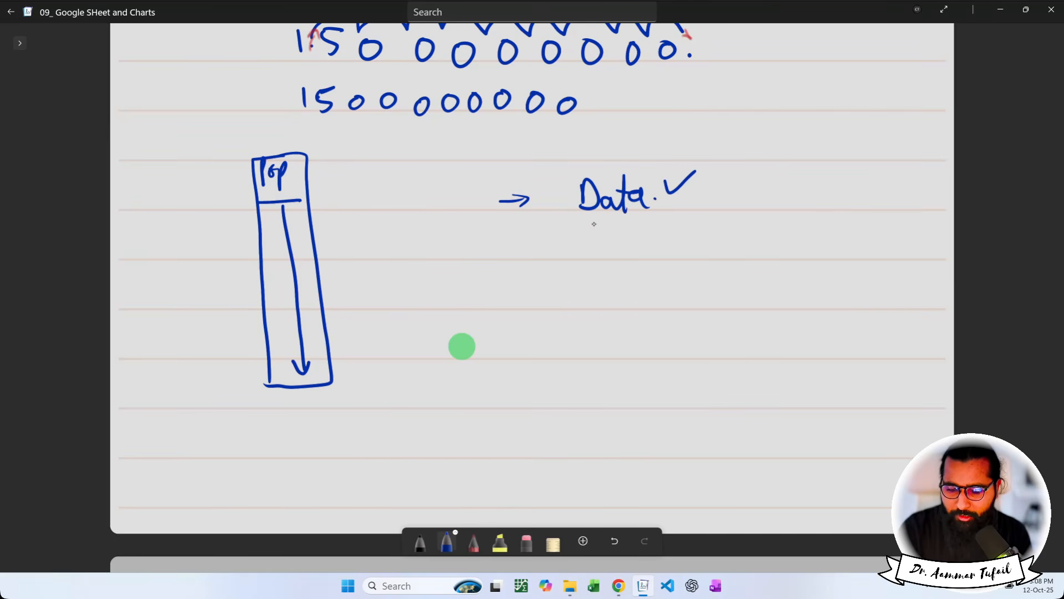
mouse_move(506, 252)
mouse_down()
mouse_move(604, 265)
mouse_move(635, 252)
mouse_move(635, 261)
mouse_move(681, 258)
mouse_move(682, 237)
mouse_up()
mouse_move(693, 243)
mouse_down()
mouse_move(744, 241)
mouse_move(788, 260)
mouse_up()
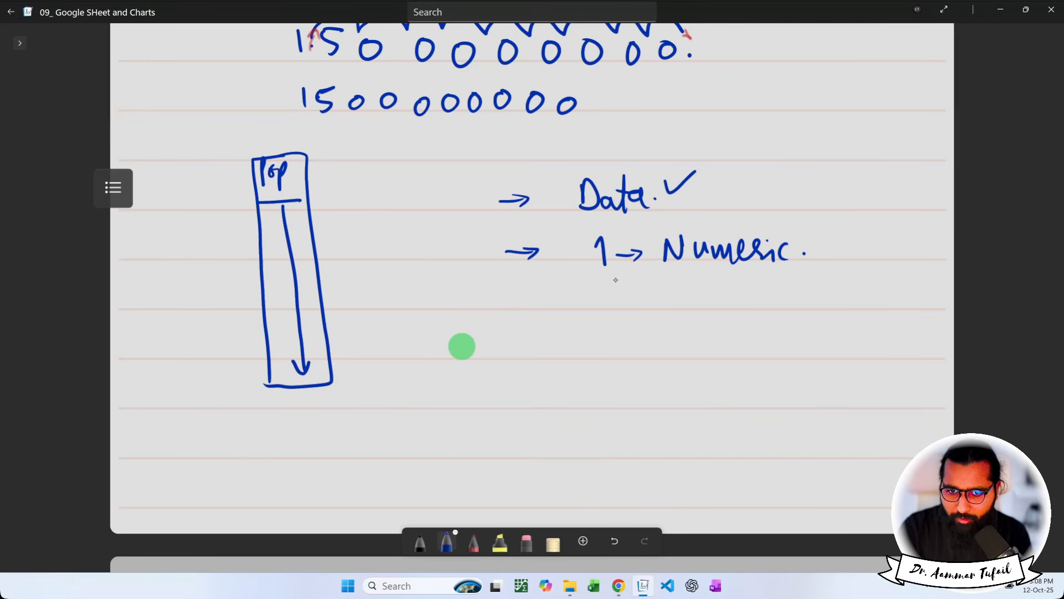
- Handwrite a third arrowed line reading "1 → Categorical." below the Numeric line
drag(499, 300, 537, 298)
drag(528, 290, 528, 308)
mouse_move(596, 284)
mouse_down()
mouse_move(602, 307)
mouse_move(664, 300)
mouse_move(659, 308)
mouse_up()
mouse_move(714, 284)
mouse_down()
mouse_move(719, 308)
mouse_move(735, 308)
mouse_up()
mouse_move(743, 275)
mouse_down()
mouse_move(746, 308)
mouse_move(753, 288)
mouse_up()
mouse_move(756, 299)
mouse_down()
mouse_move(787, 302)
mouse_move(772, 331)
mouse_up()
drag(798, 296, 796, 298)
mouse_move(804, 308)
mouse_down()
mouse_move(815, 294)
mouse_move(841, 309)
mouse_up()
click(832, 289)
drag(859, 295, 871, 308)
click(885, 303)
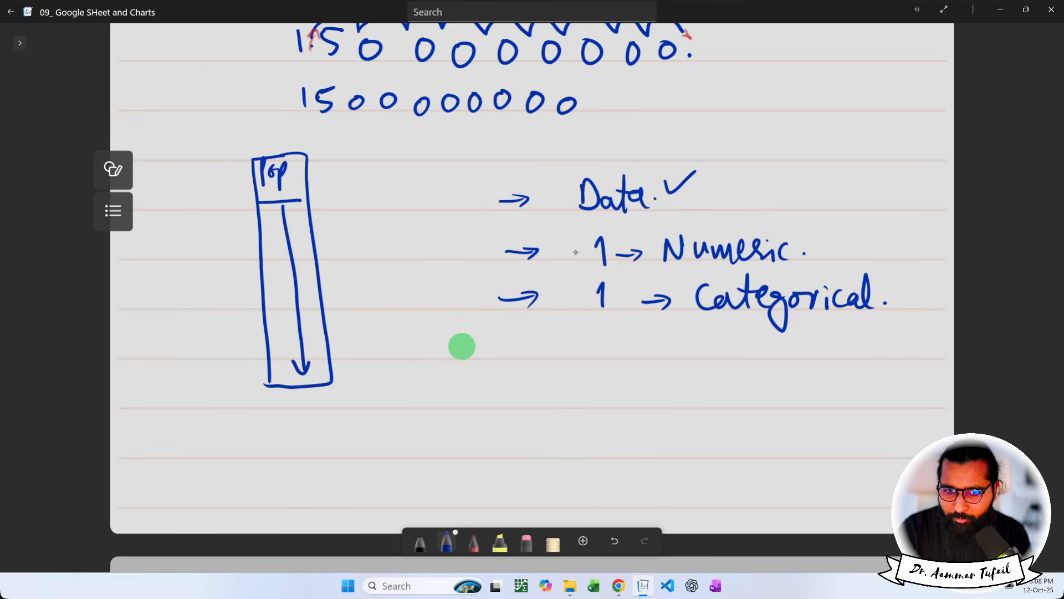
- Enclose the "1 → Numeric" and "1 → Categorical" notes in square brackets and add a check mark after each
drag(586, 228, 591, 271)
drag(792, 233, 793, 270)
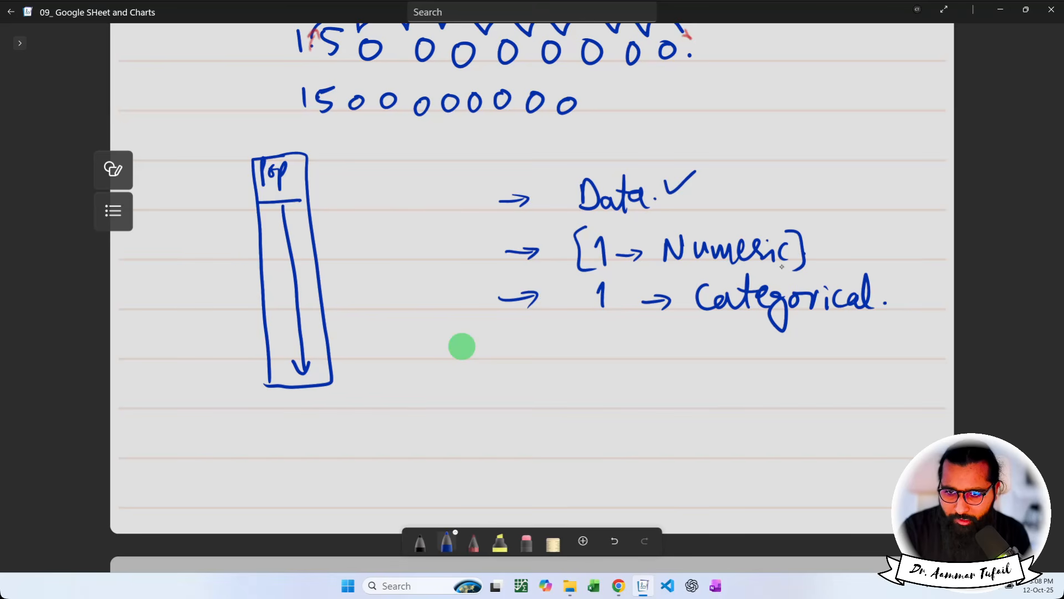
mouse_move(596, 276)
mouse_down()
mouse_move(582, 306)
mouse_move(598, 322)
mouse_up()
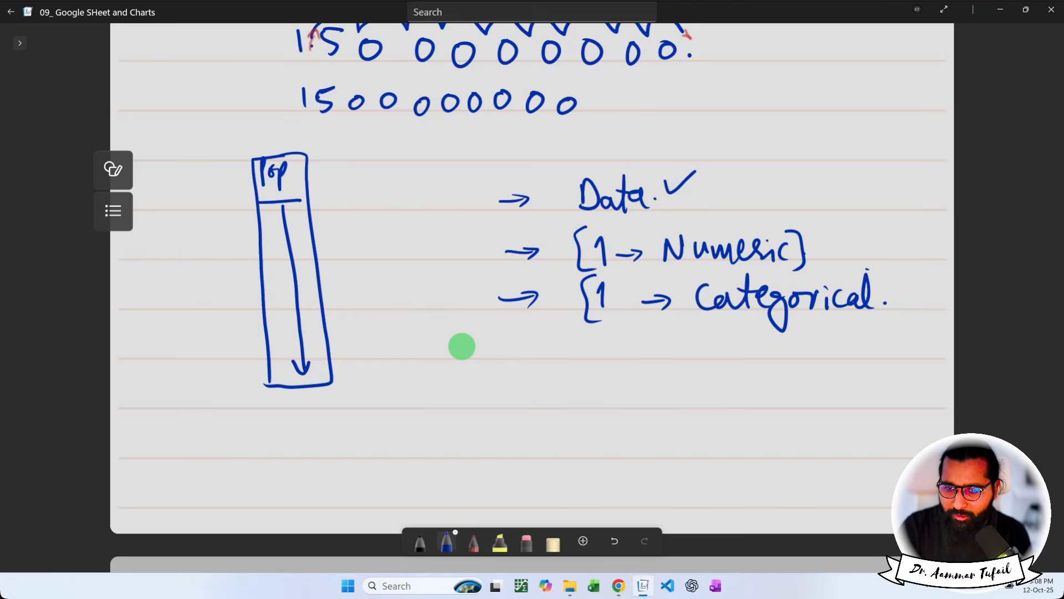
drag(866, 270, 870, 319)
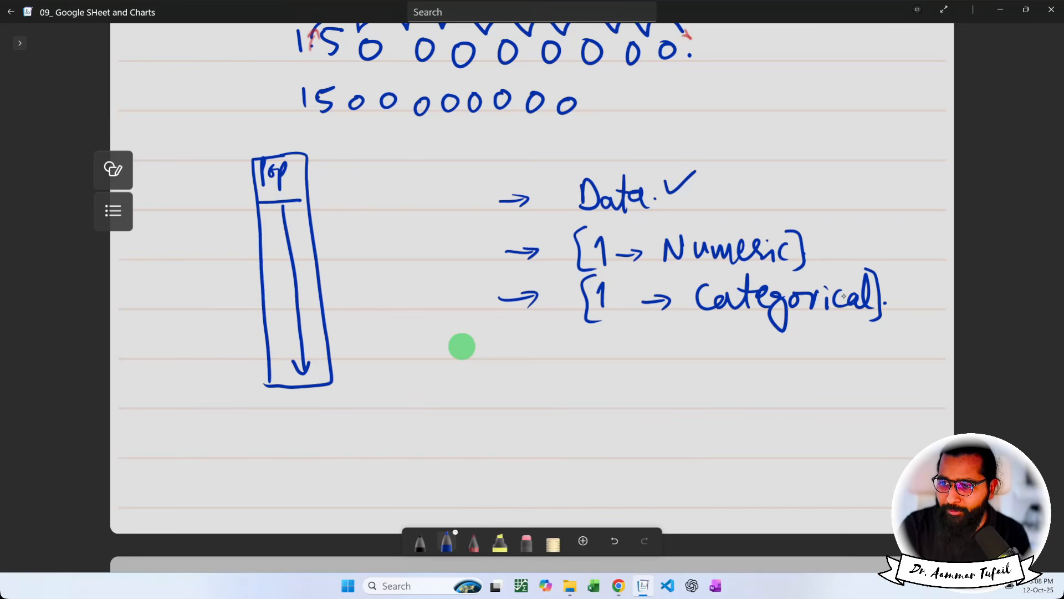
drag(815, 248, 839, 243)
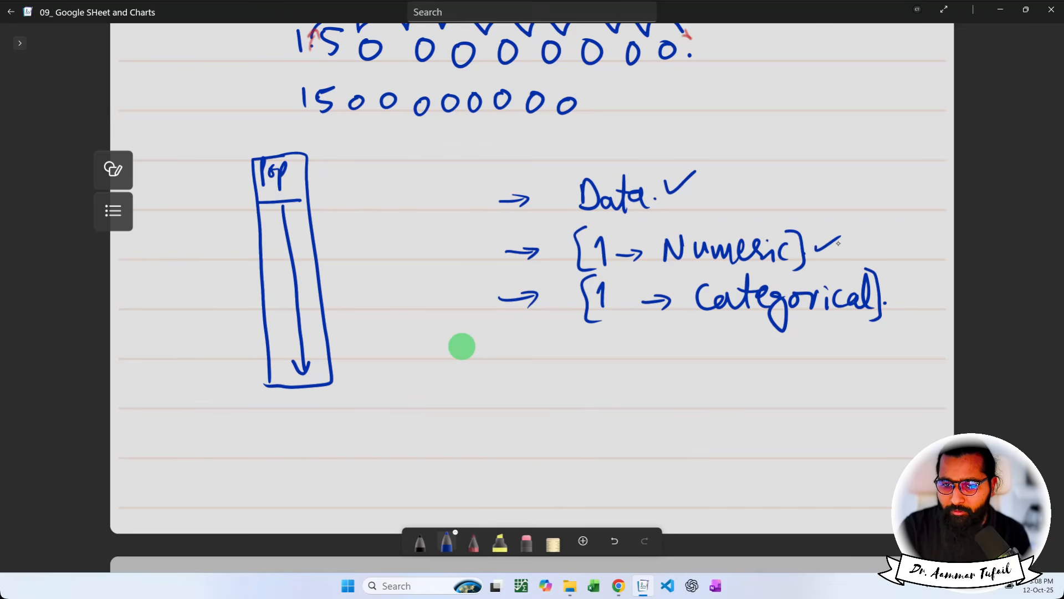
drag(885, 298, 905, 287)
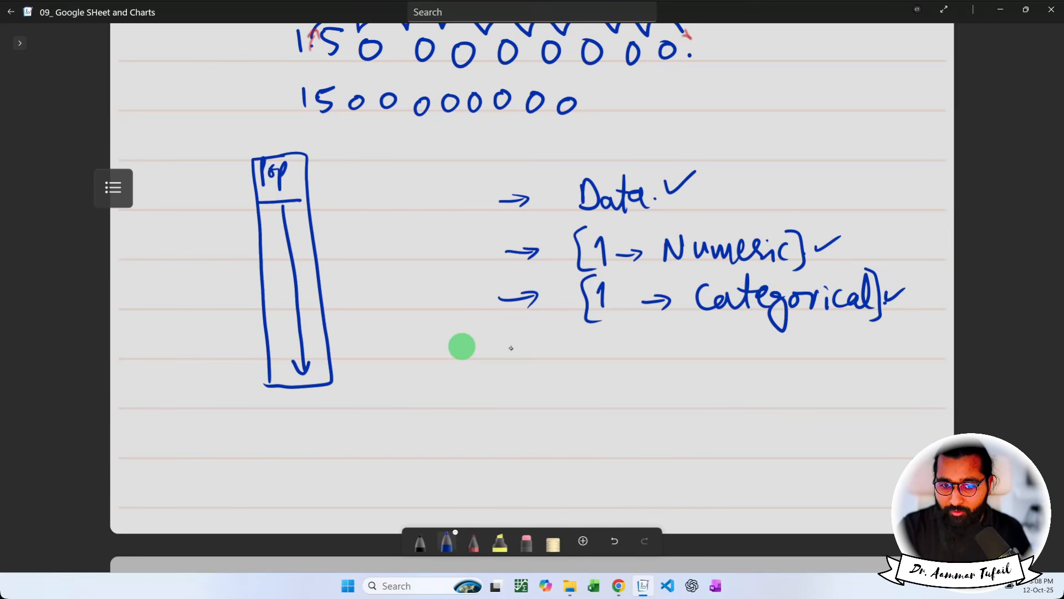
- Handwrite a fourth arrowed line "1 → categorical." with a box around it, and switch to the Google Sheets file 03_Data Visualization
mouse_move(511, 348)
mouse_down()
mouse_move(610, 364)
mouse_move(721, 360)
mouse_move(745, 344)
mouse_move(757, 369)
mouse_move(793, 346)
mouse_move(840, 363)
mouse_up()
mouse_move(709, 318)
mouse_down()
mouse_move(606, 327)
mouse_move(665, 391)
mouse_move(860, 391)
mouse_move(812, 314)
mouse_move(702, 317)
mouse_up()
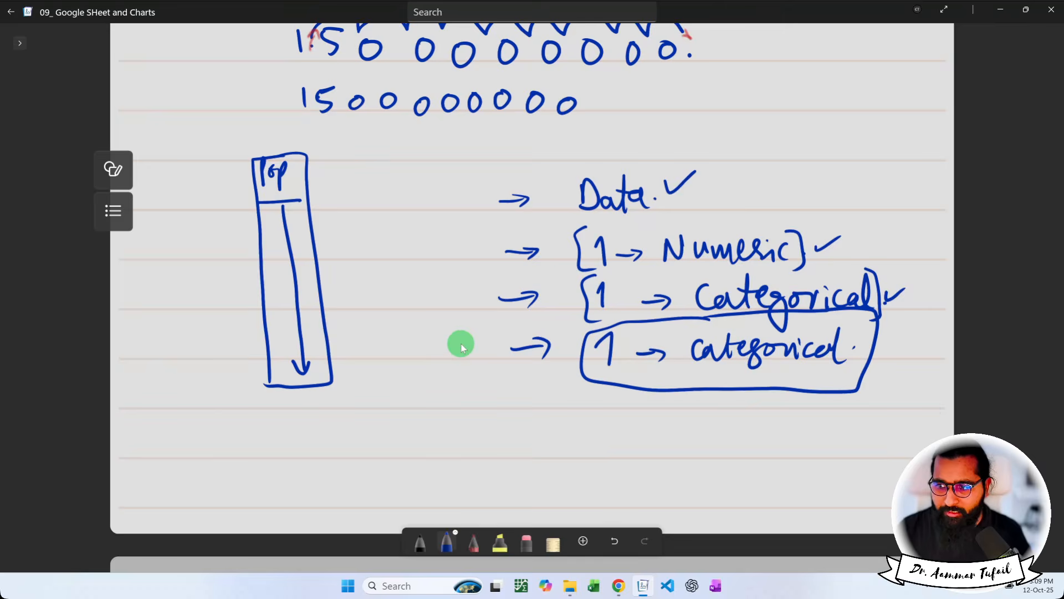
key(alt+Tab)
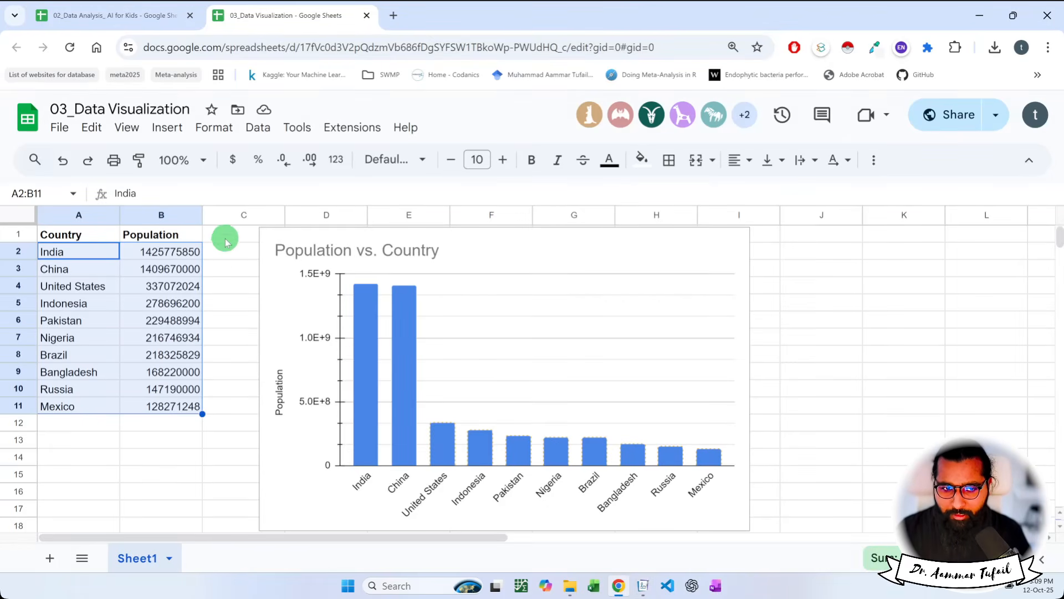
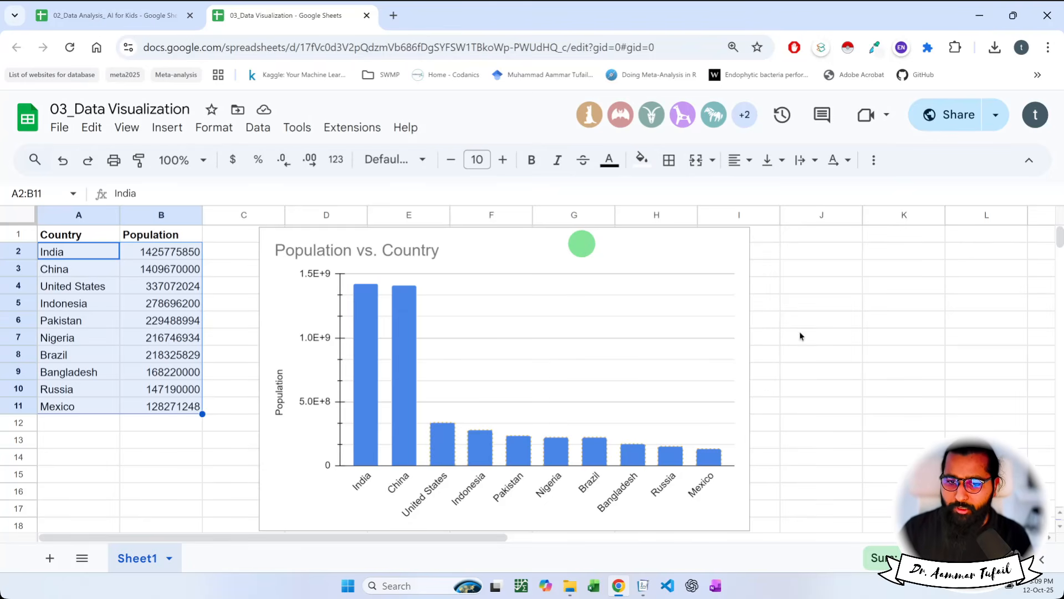
- Review the population chart's editing options and its available download formats
click(717, 248)
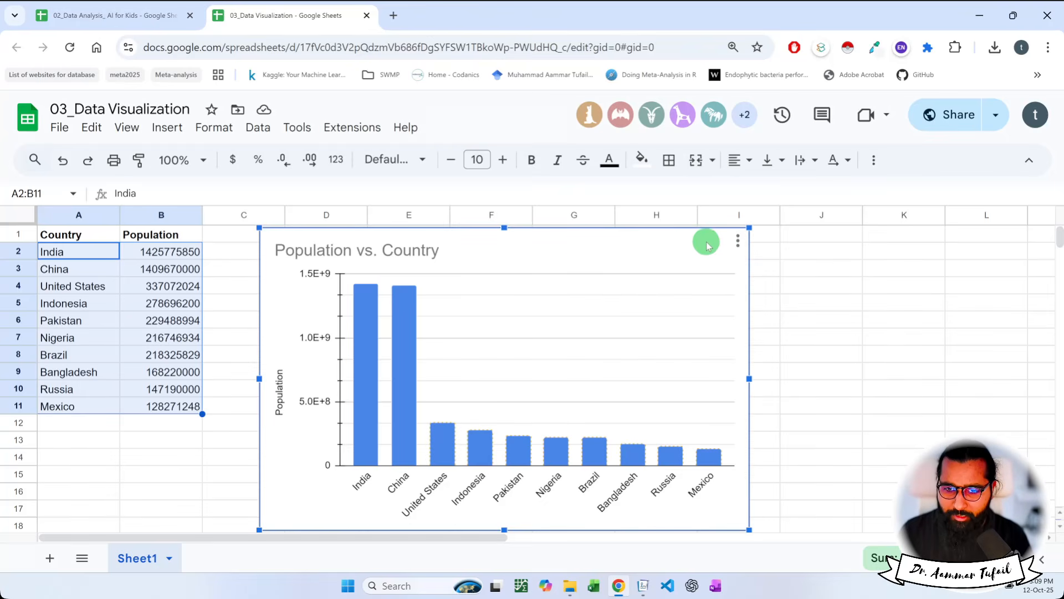
right_click(707, 245)
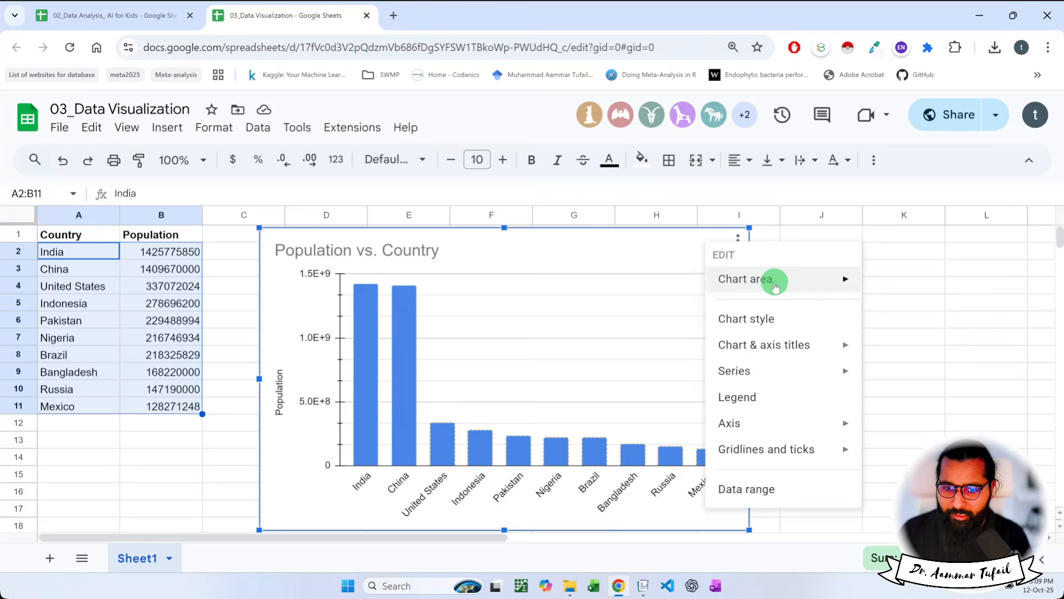
click(645, 230)
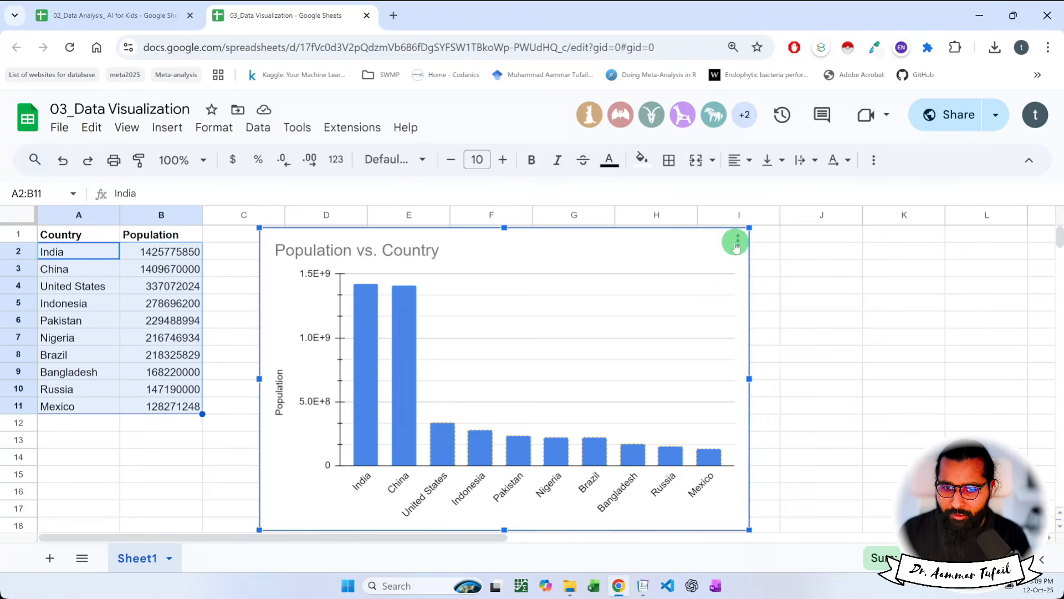
click(742, 239)
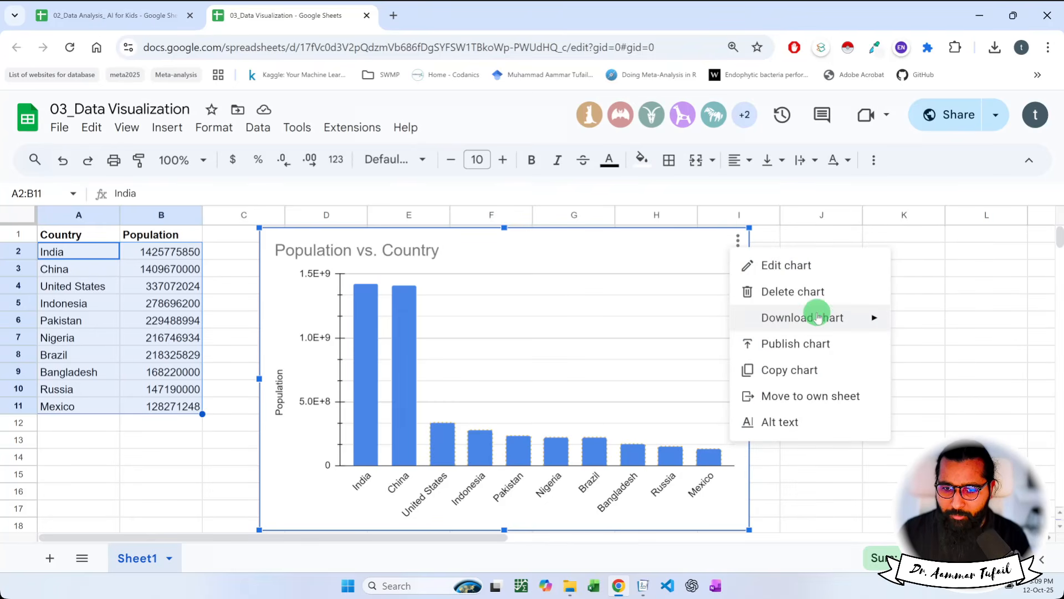
mouse_move(825, 320)
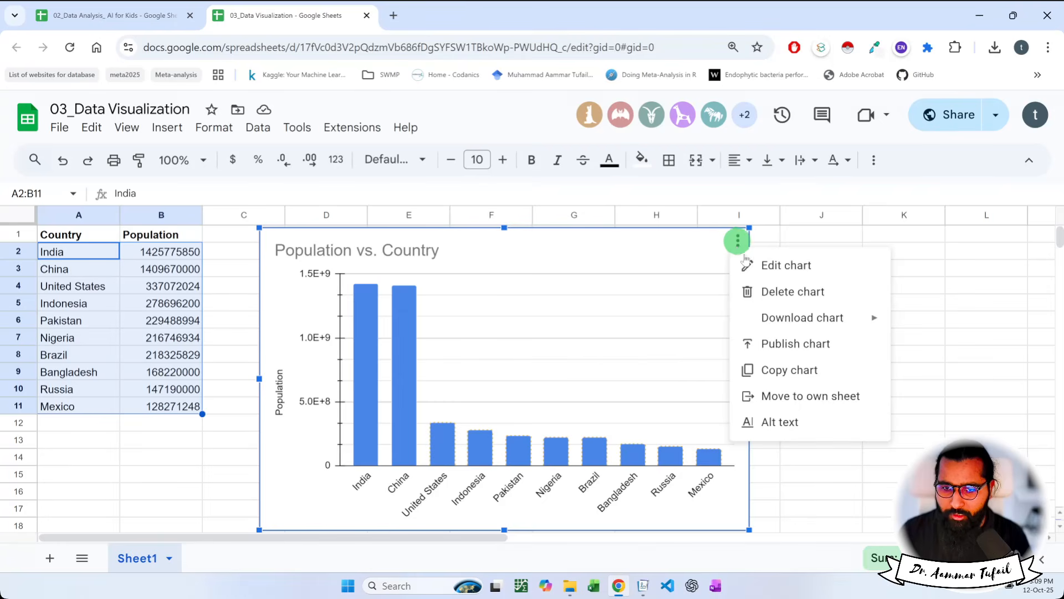
mouse_move(769, 316)
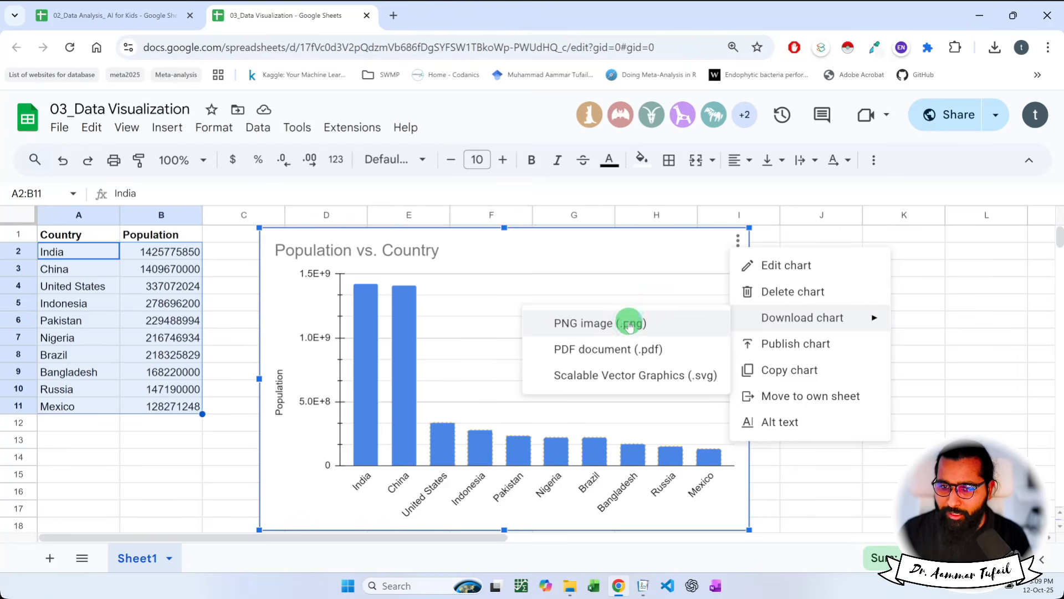
click(553, 256)
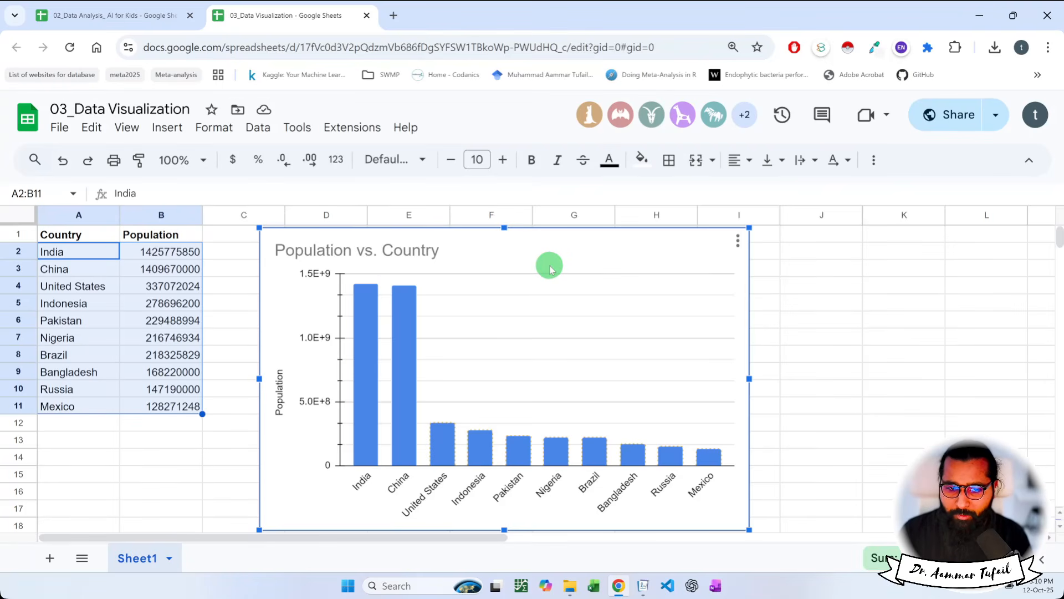
- Open the Population vs. Country chart for editing in the Chart editor
mouse_move(583, 453)
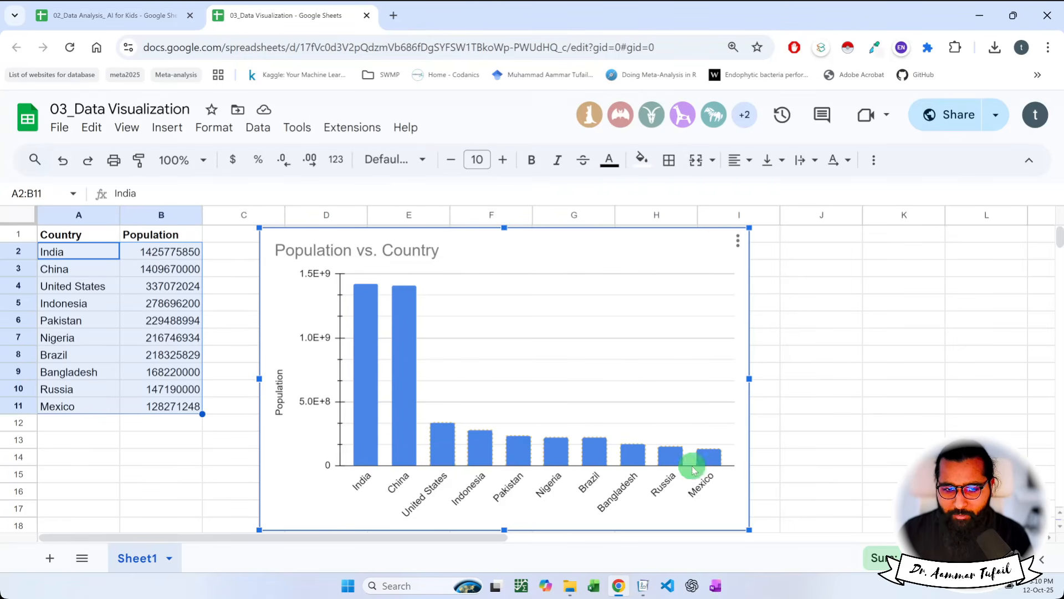
mouse_move(375, 302)
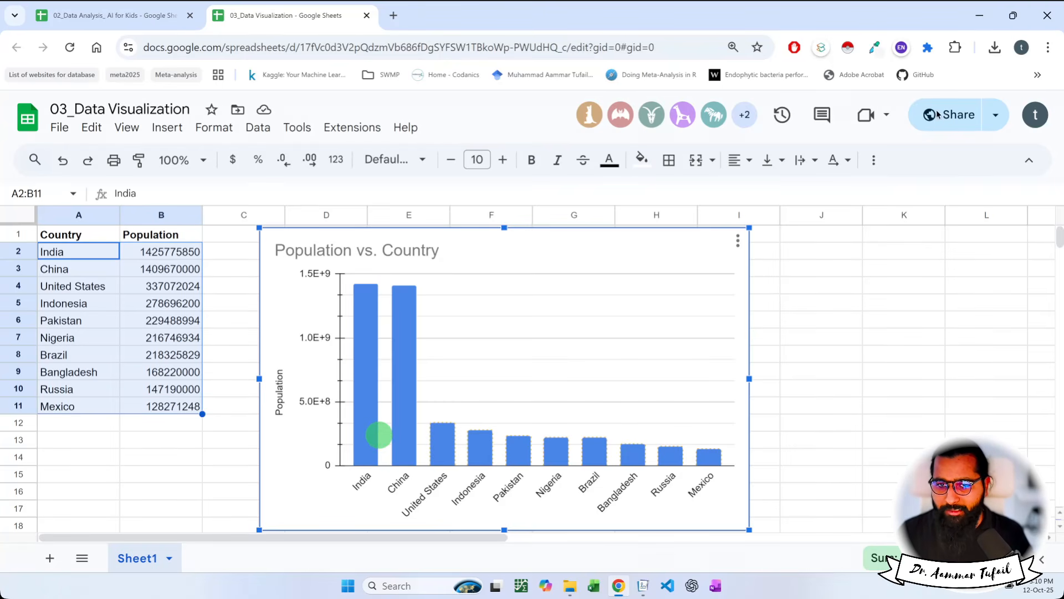
click(641, 296)
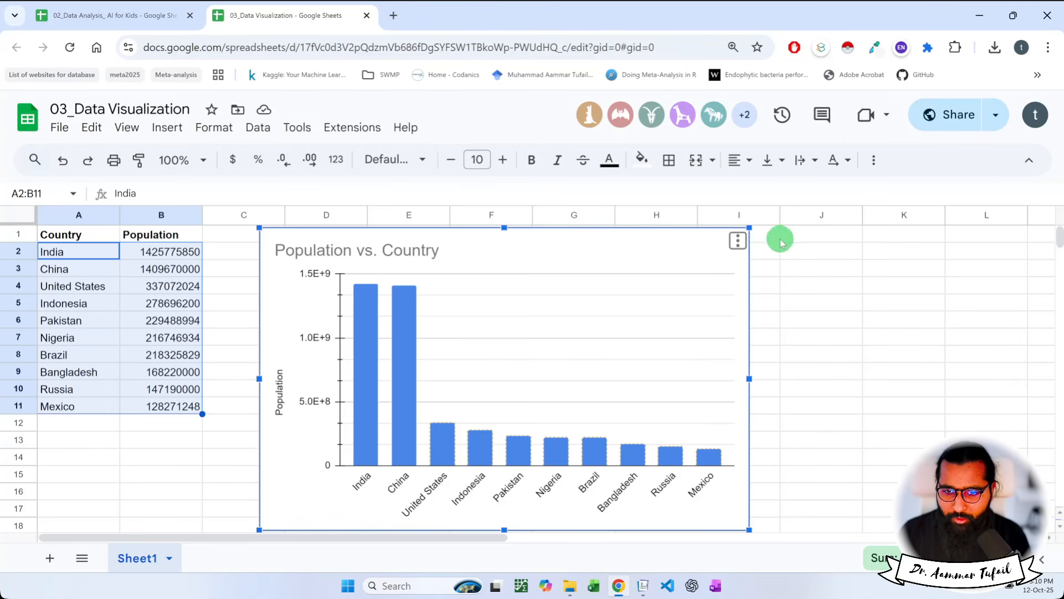
click(736, 242)
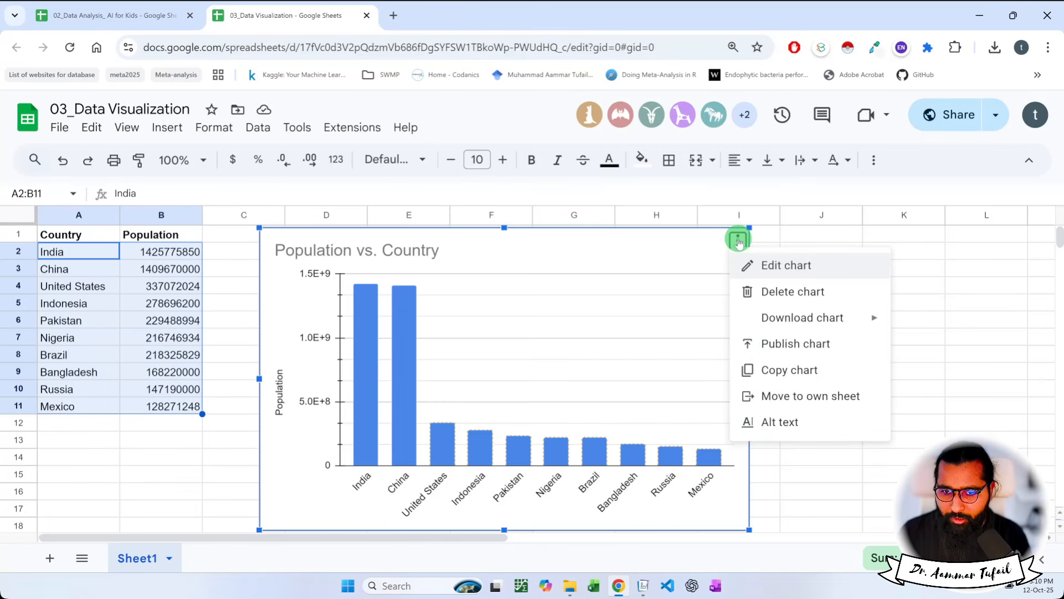
click(766, 267)
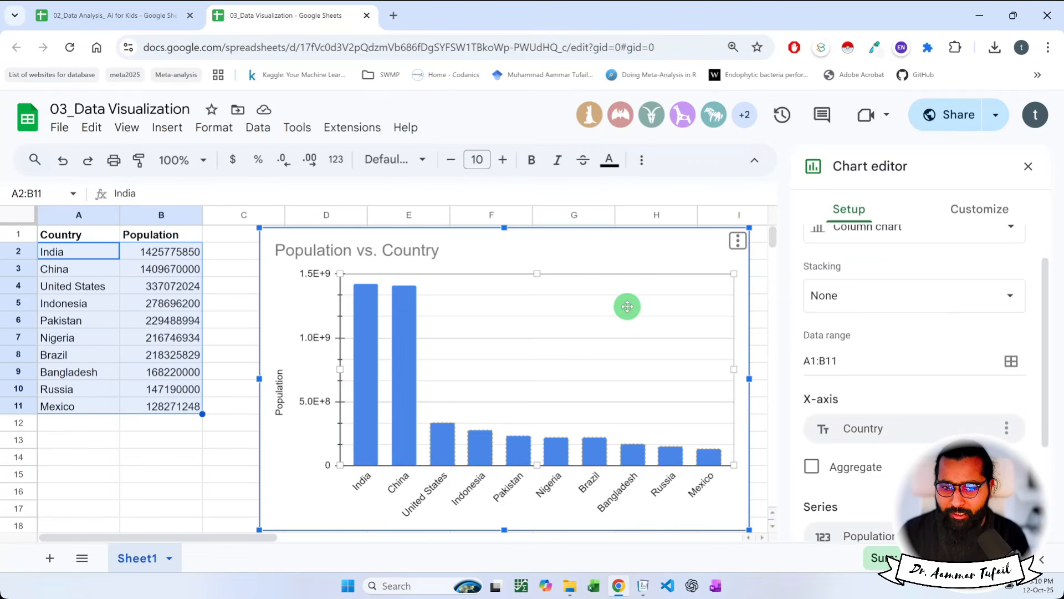